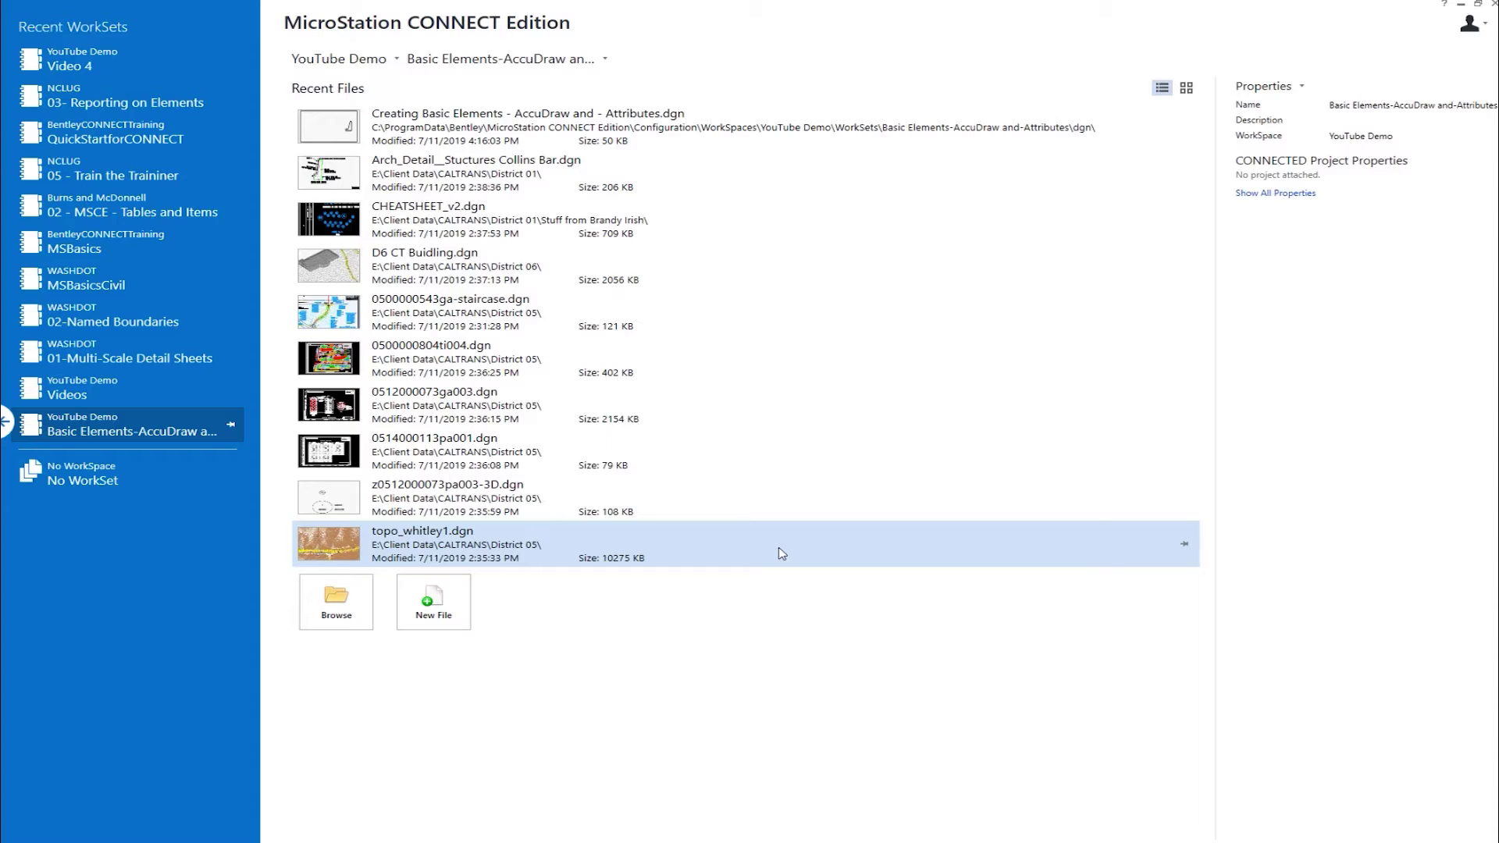
Open the most recent drawing, review the MU:SU unit notes in View 2, then return to View 1
{"action": "left_click", "coordinate": [347, 131]}
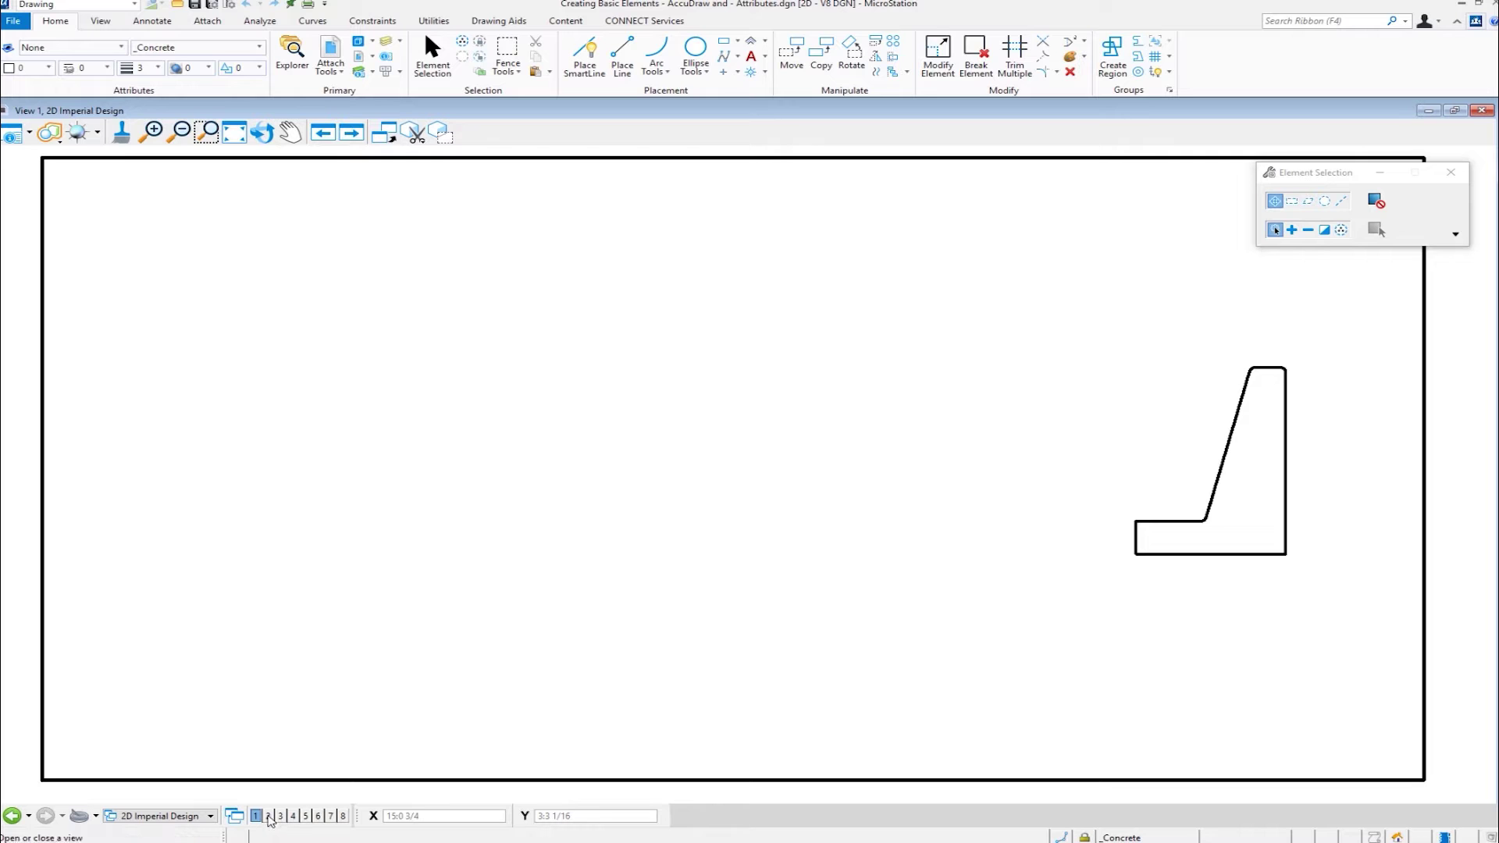
{"action": "left_click", "coordinate": [267, 816]}
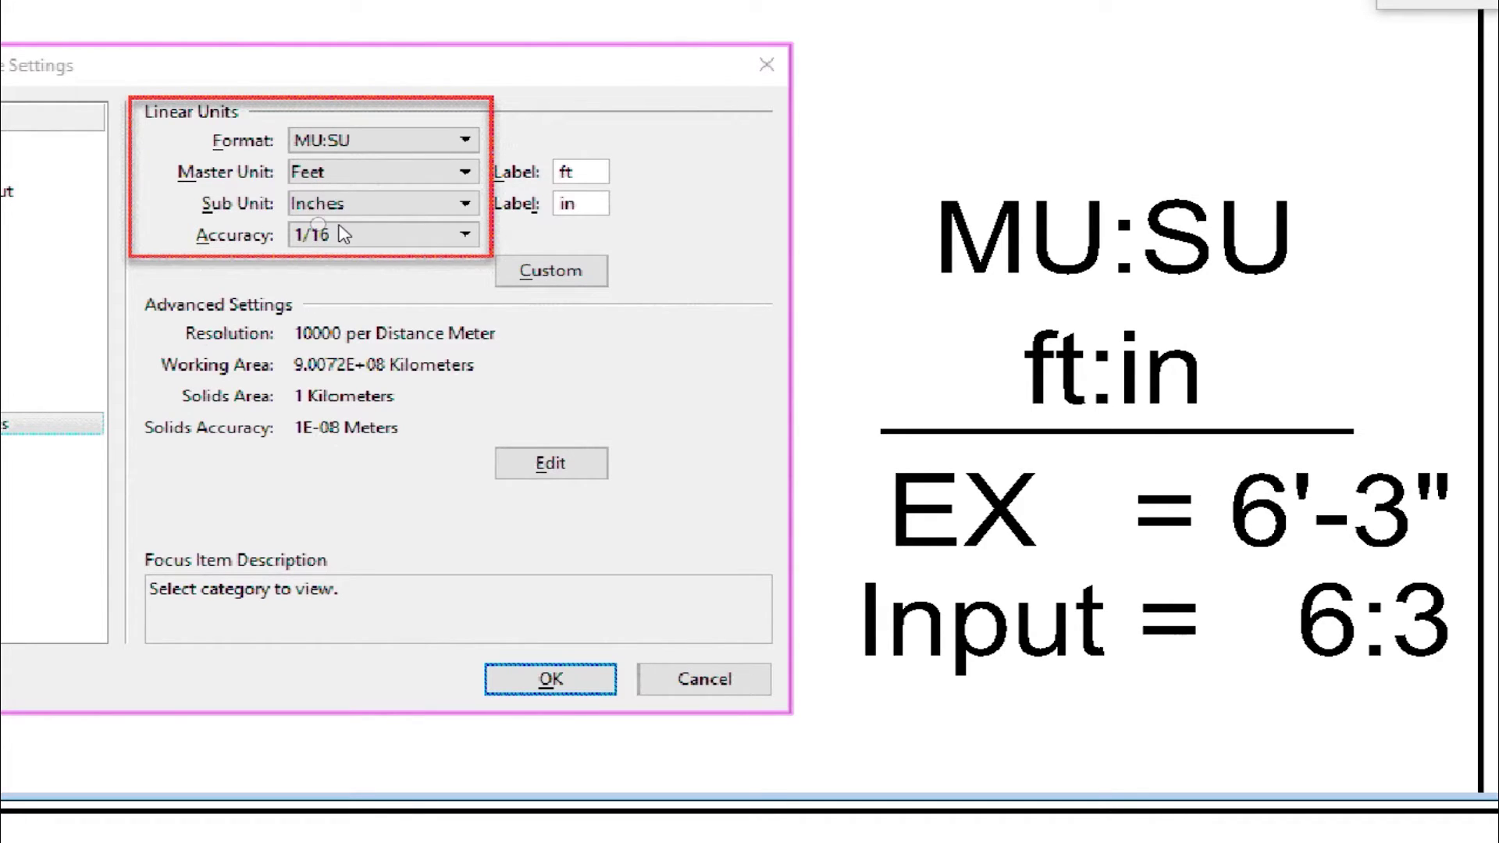
{"action": "left_click", "coordinate": [374, 228]}
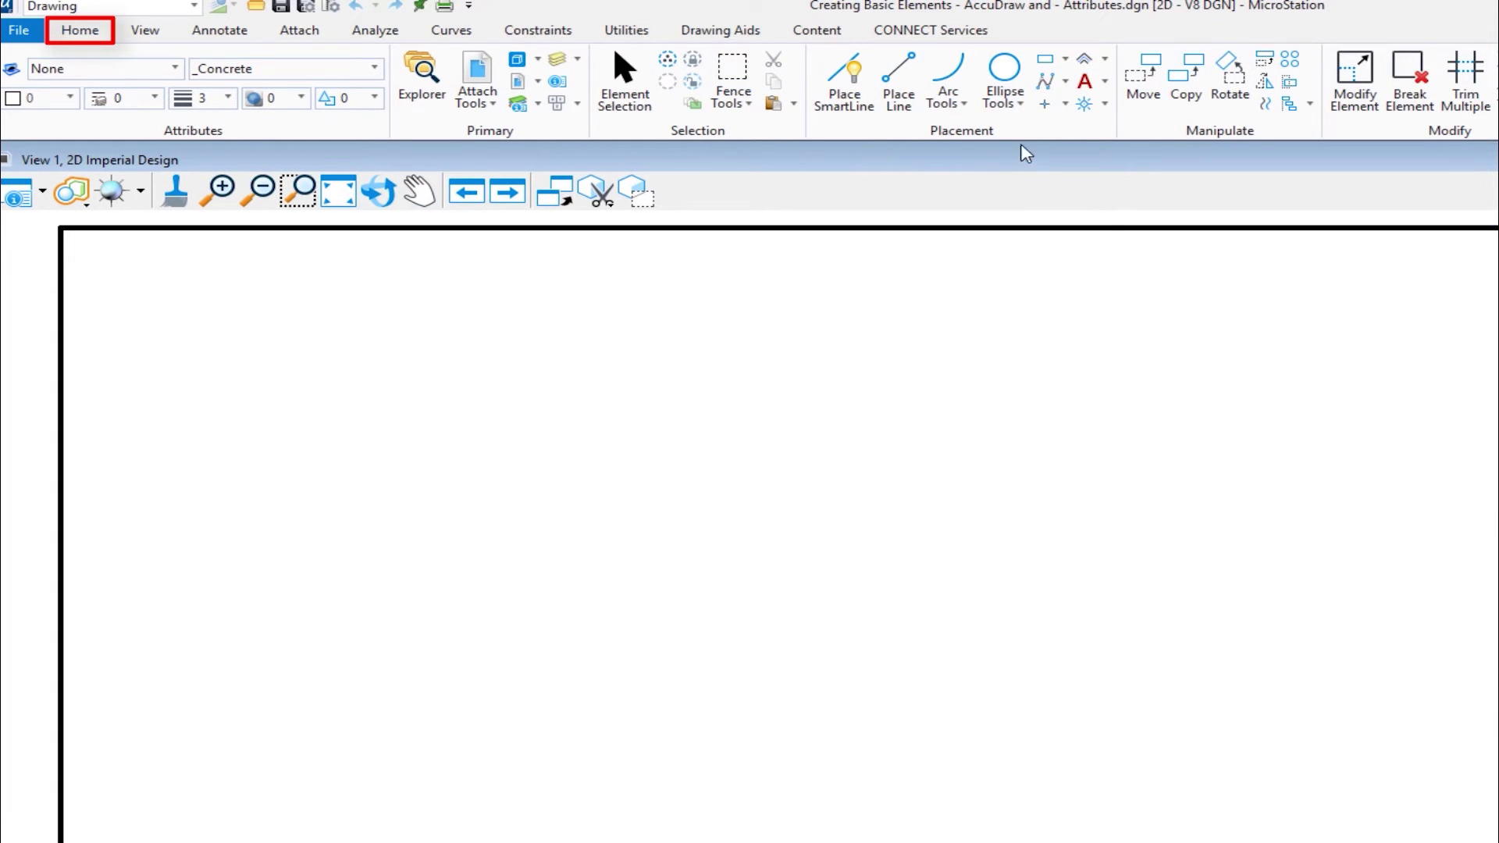
Start Place SmartLine with Segment set to Lines and Vertex set to Sharp
{"action": "left_click", "coordinate": [852, 78]}
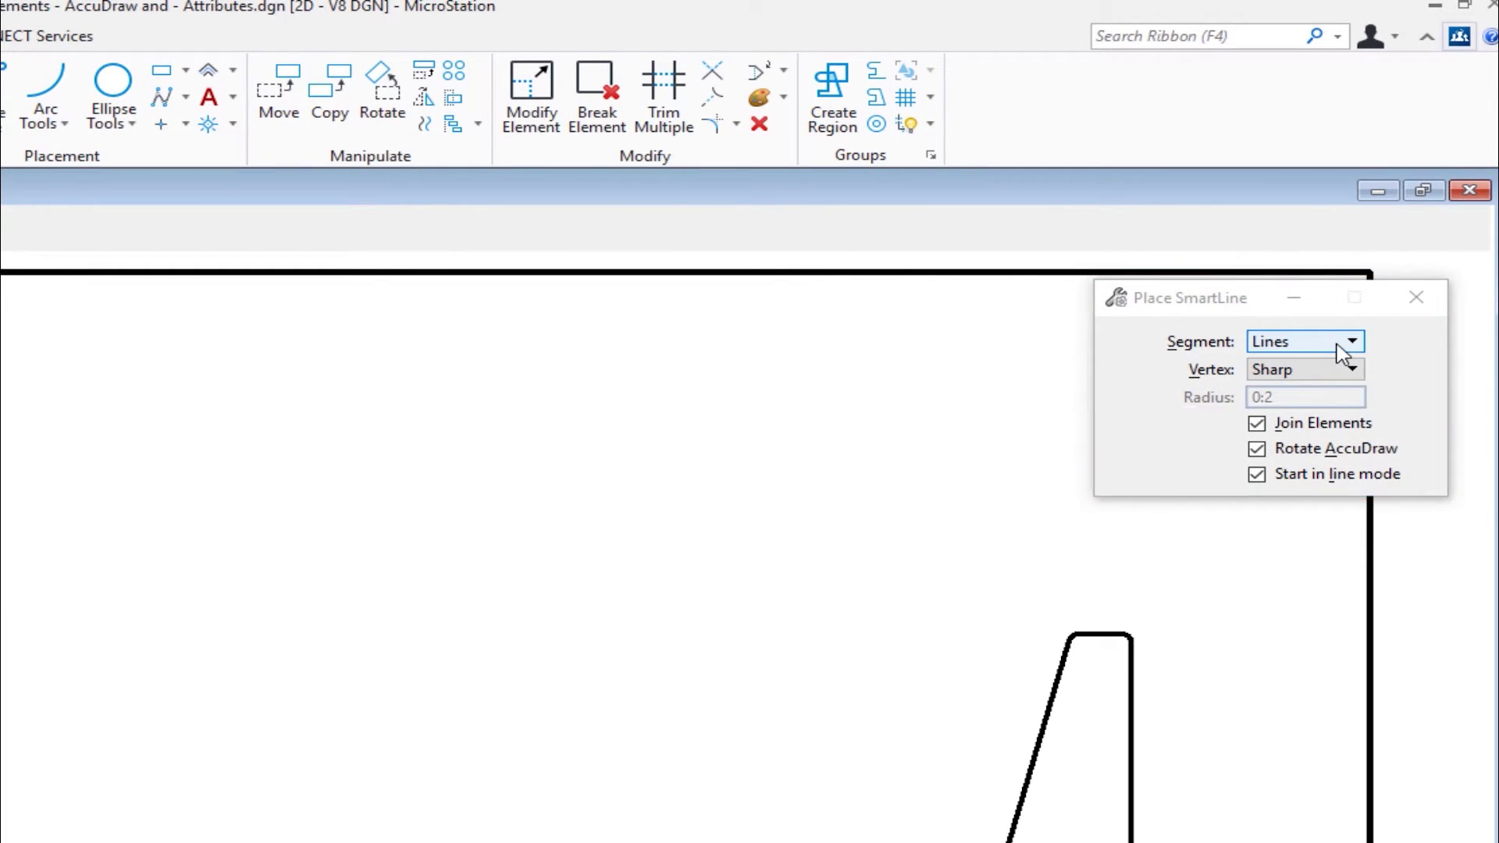
{"action": "left_click", "coordinate": [1341, 351]}
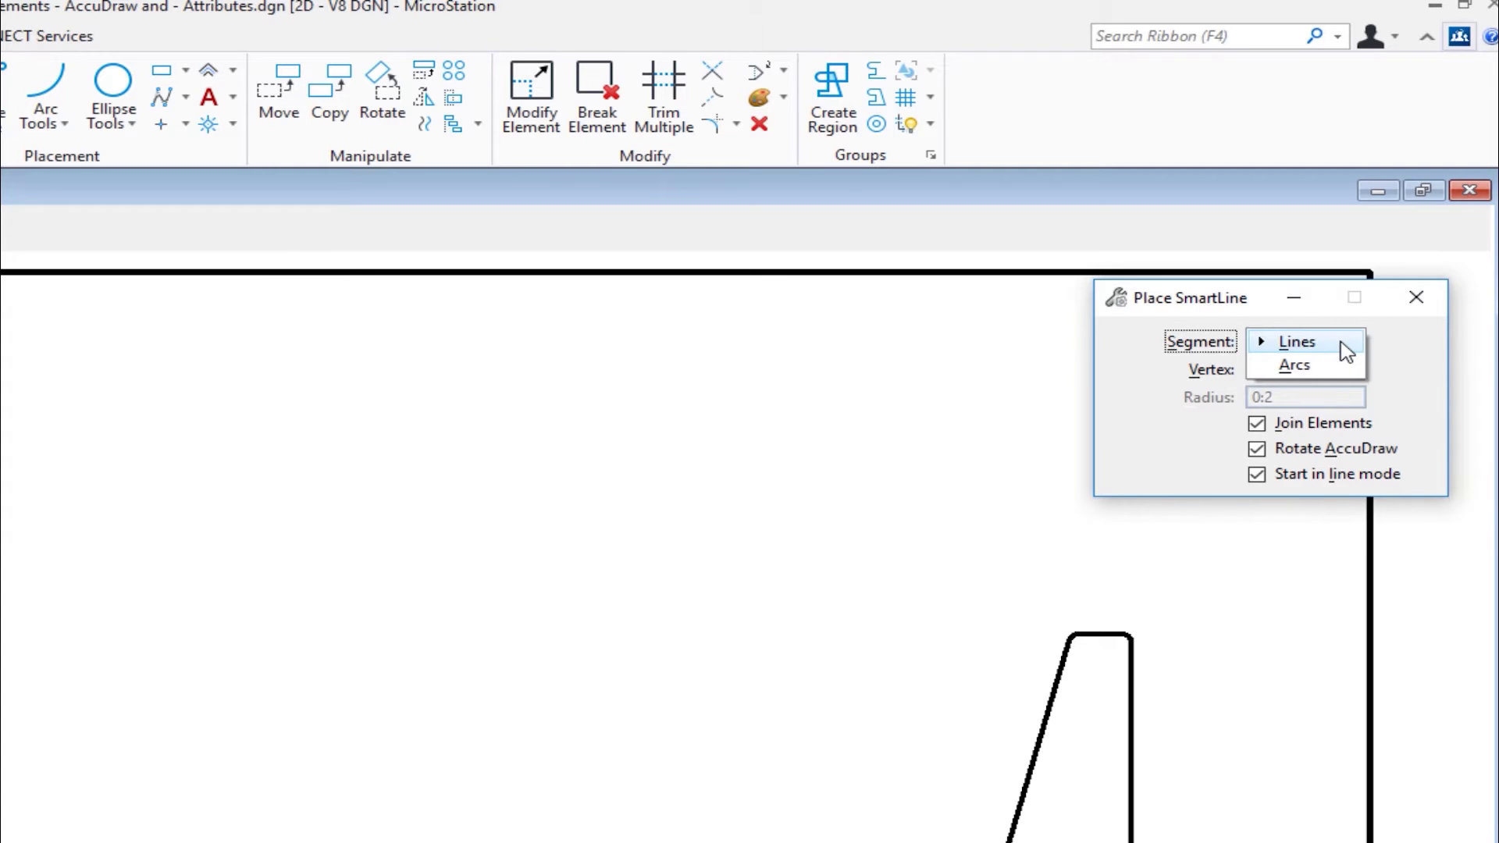
{"action": "left_click", "coordinate": [1335, 344]}
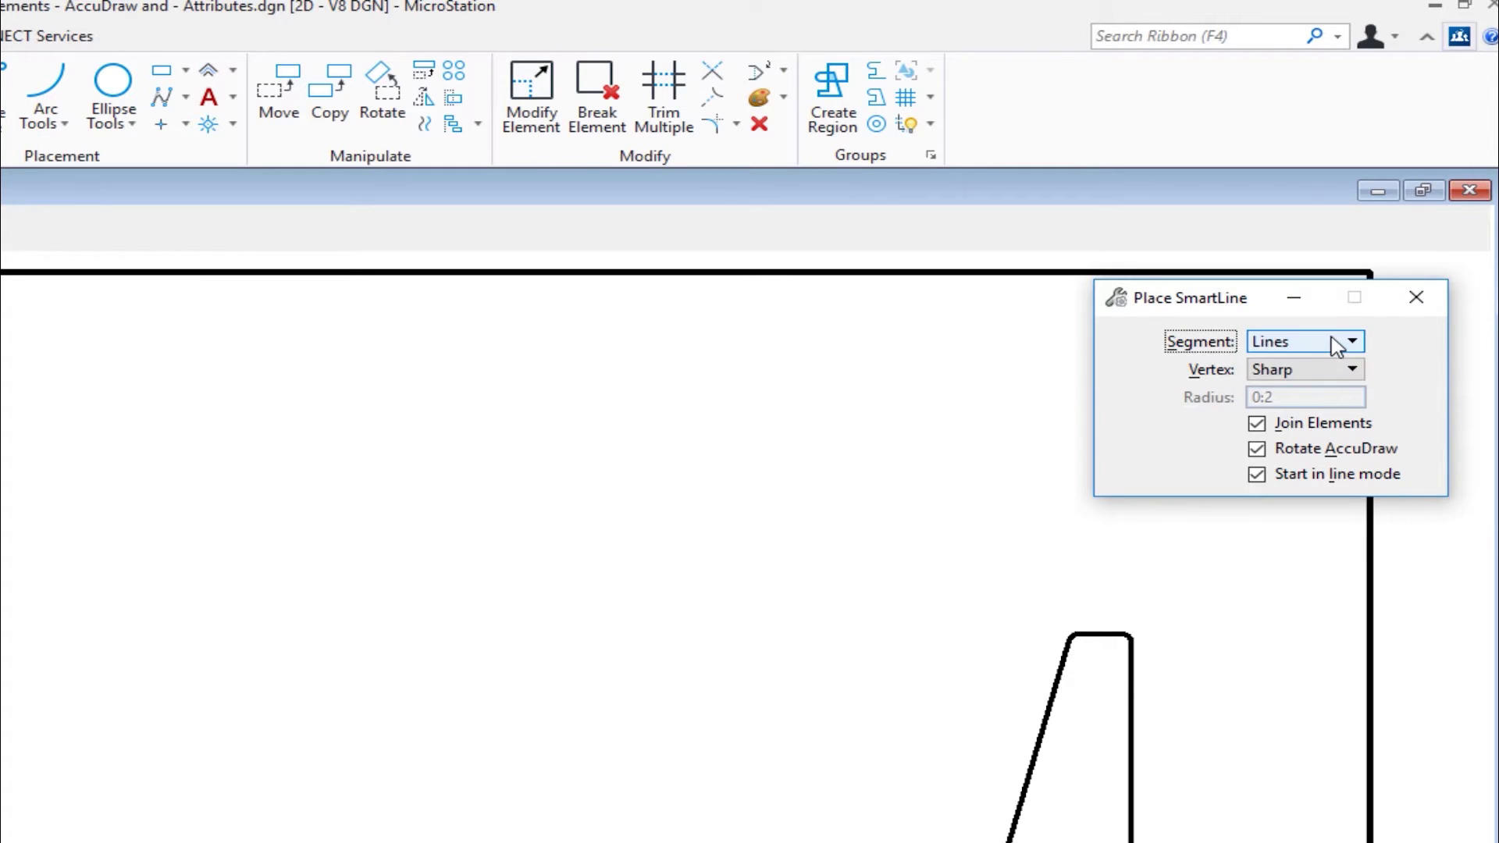
{"action": "left_click", "coordinate": [1284, 373]}
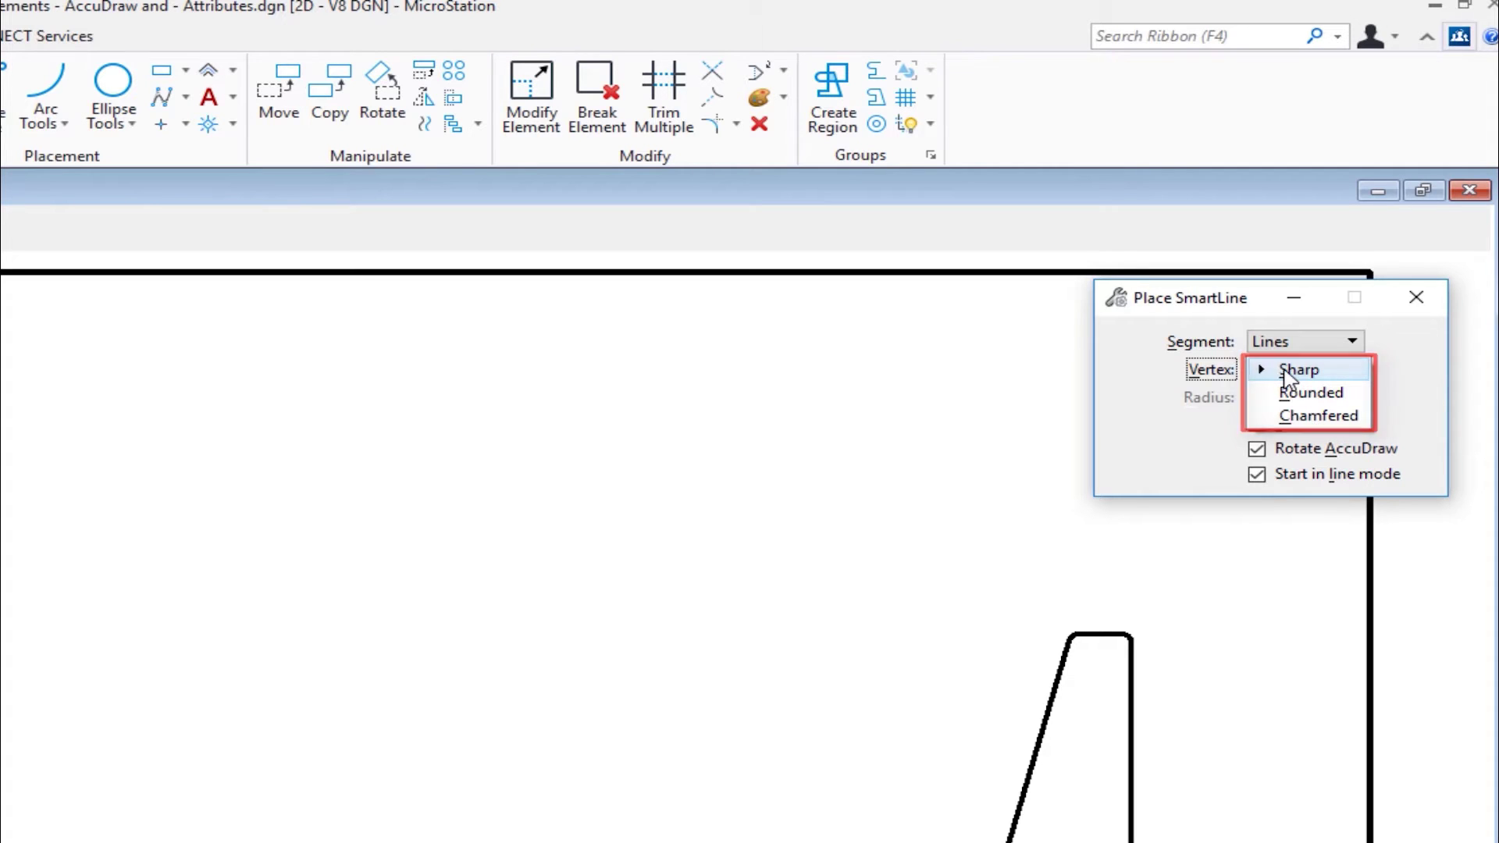
{"action": "left_click", "coordinate": [1285, 372]}
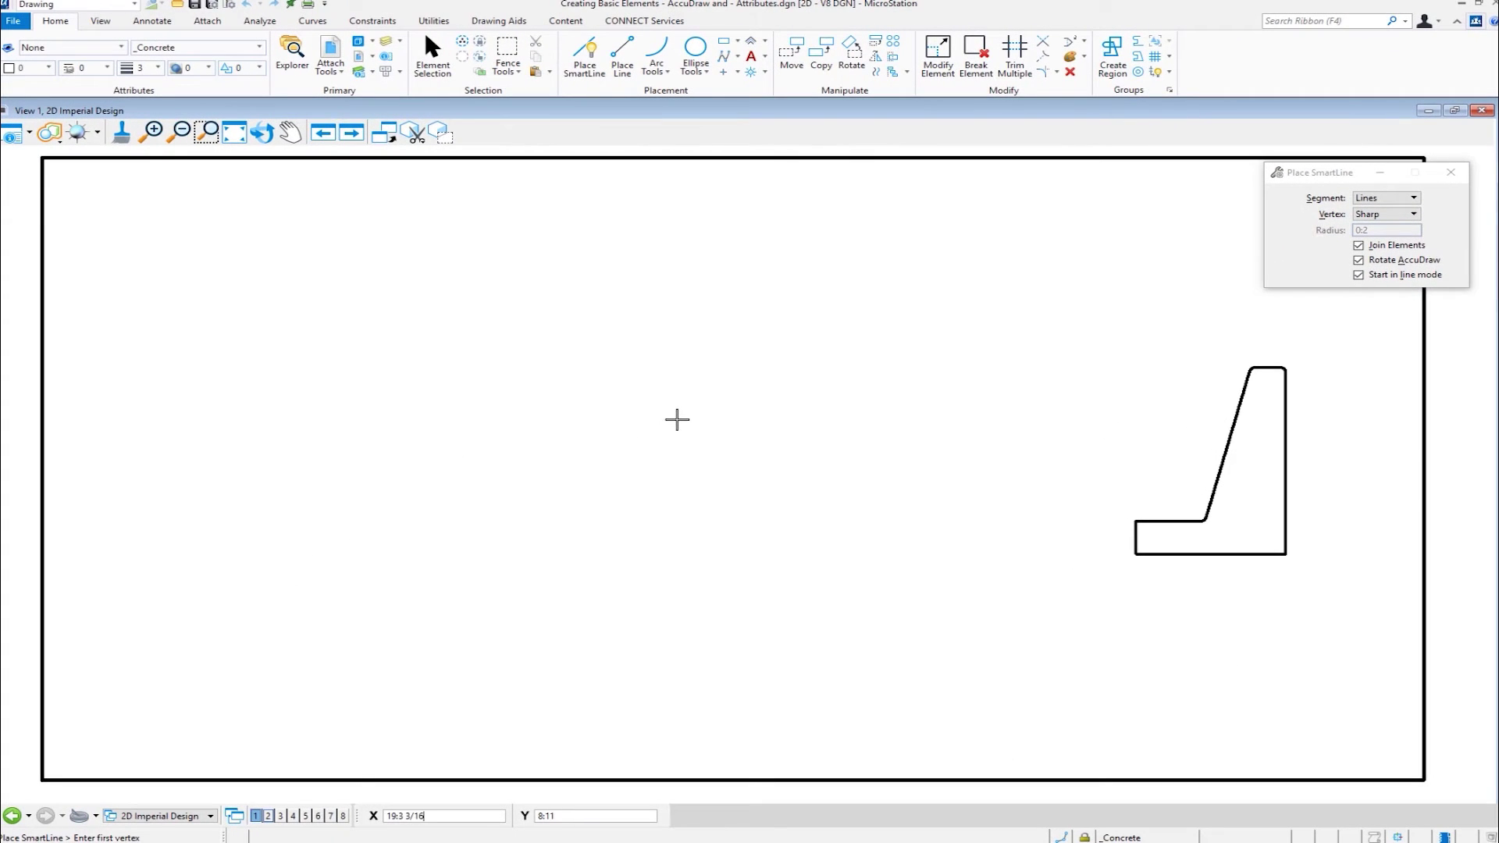
Place the first profile vertex and, in a floating AccuDraw window, enter X 2:6 and Y 0
{"action": "left_click", "coordinate": [677, 419]}
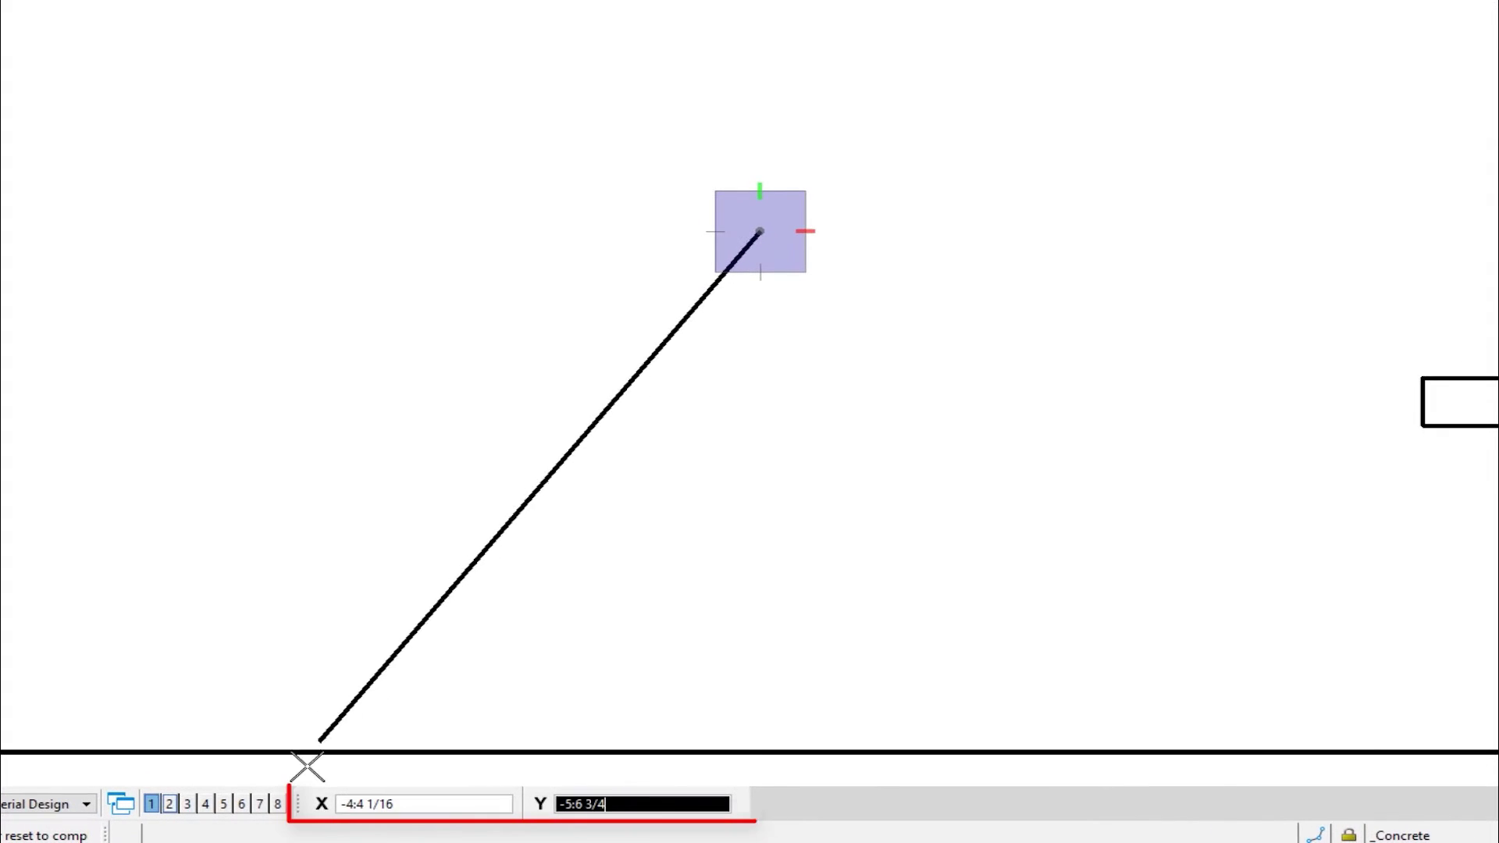
{"action": "left_click_drag", "start_coordinate": [296, 814], "coordinate": [589, 0]}
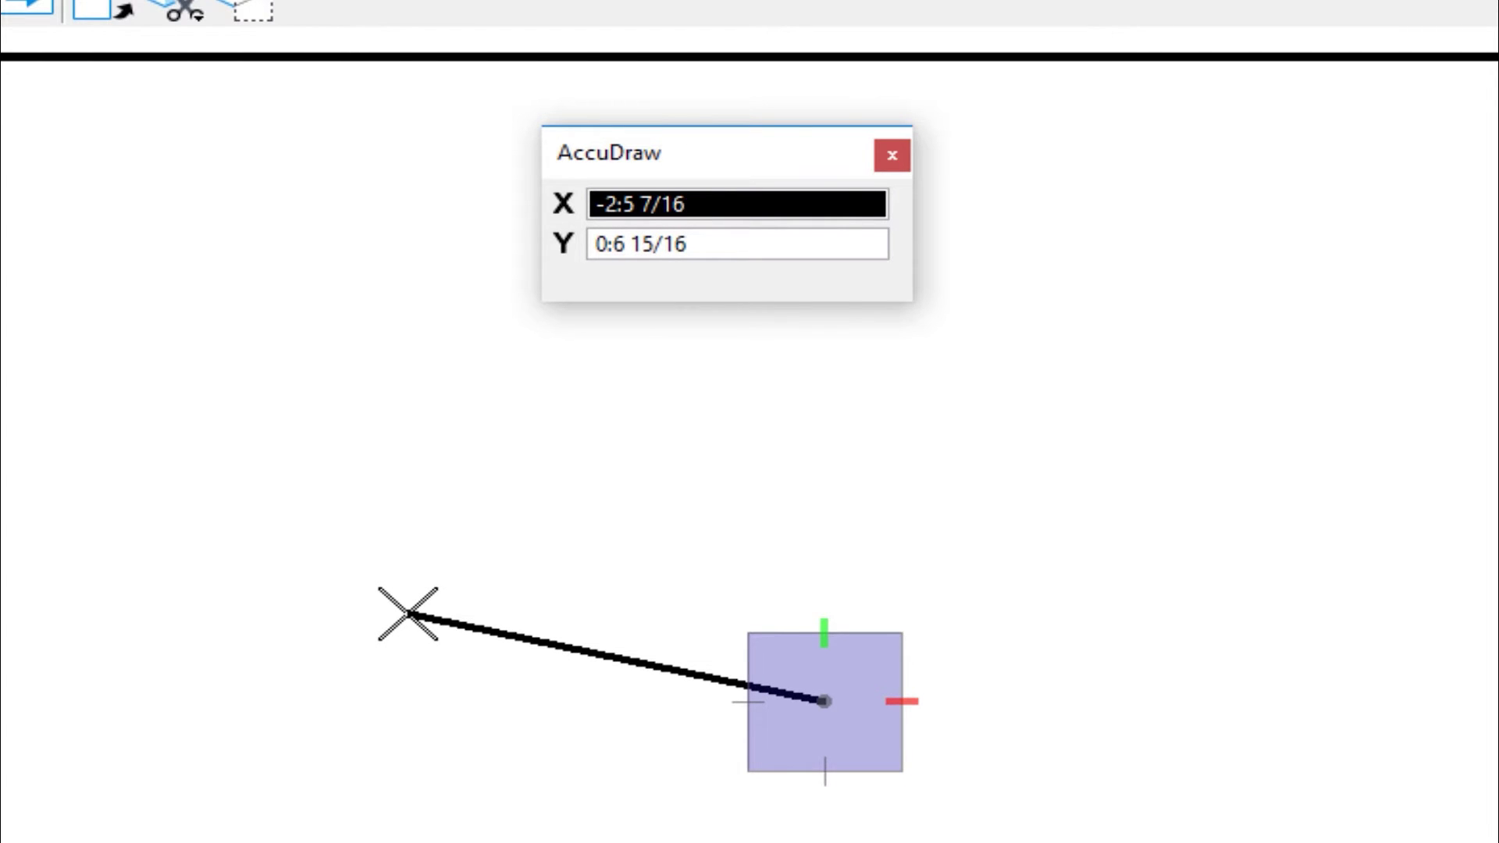
{"action": "type", "text": "2"}
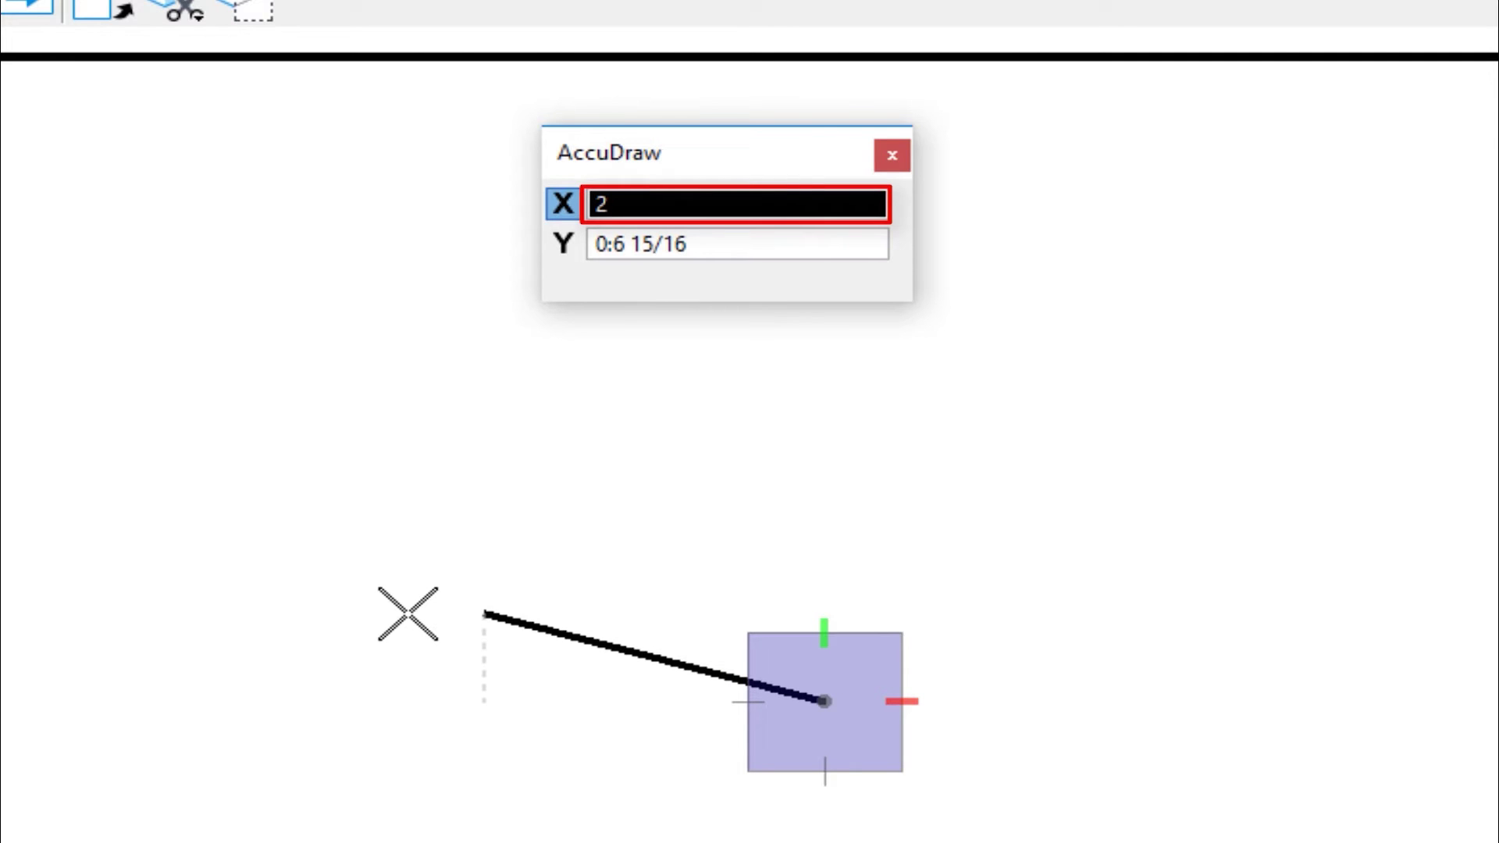
{"action": "type", "text": ":6"}
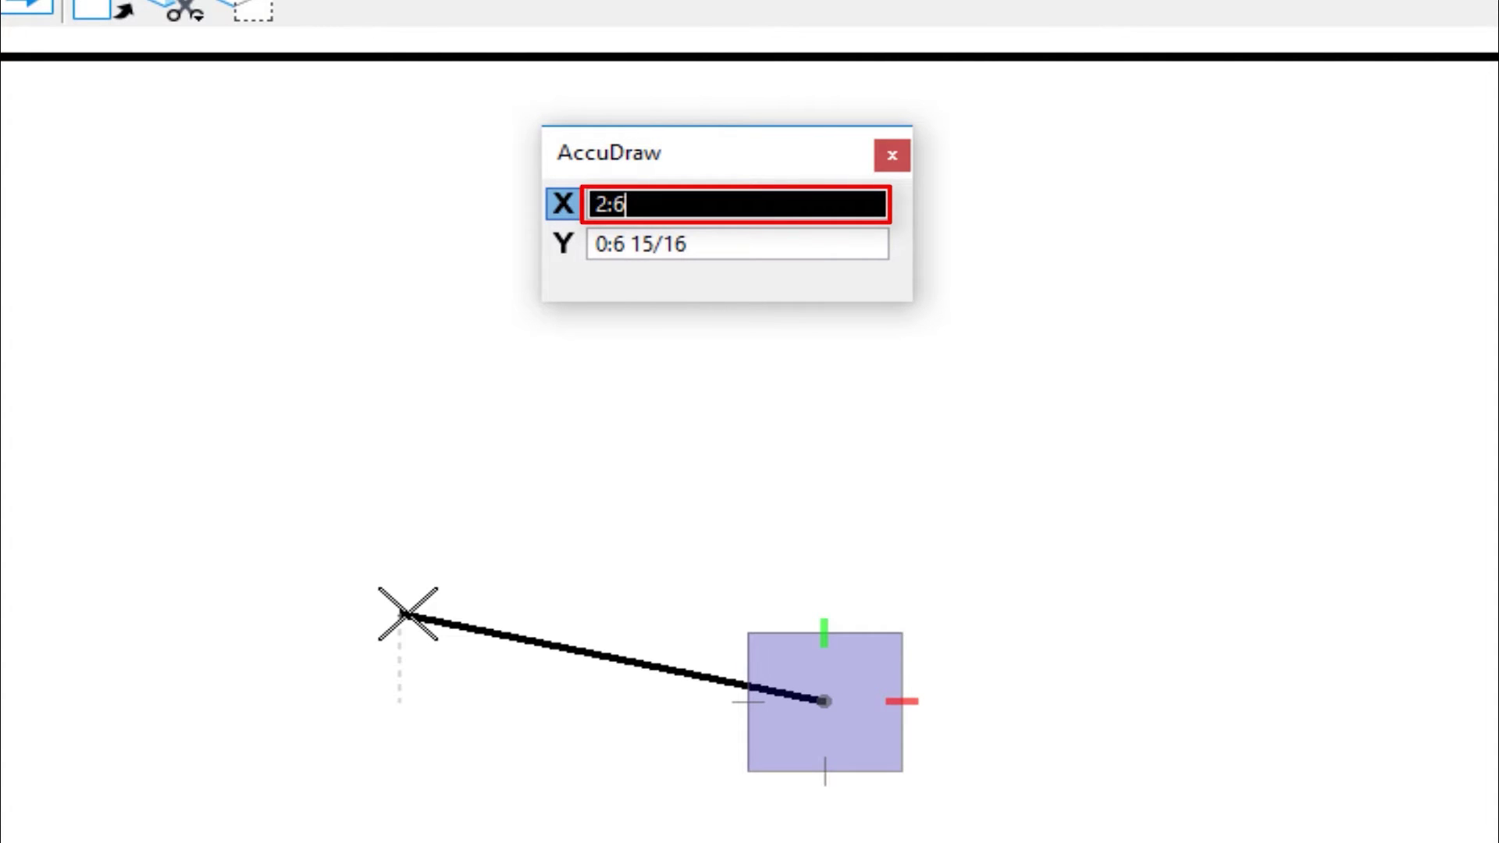
{"action": "key", "text": "Tab"}
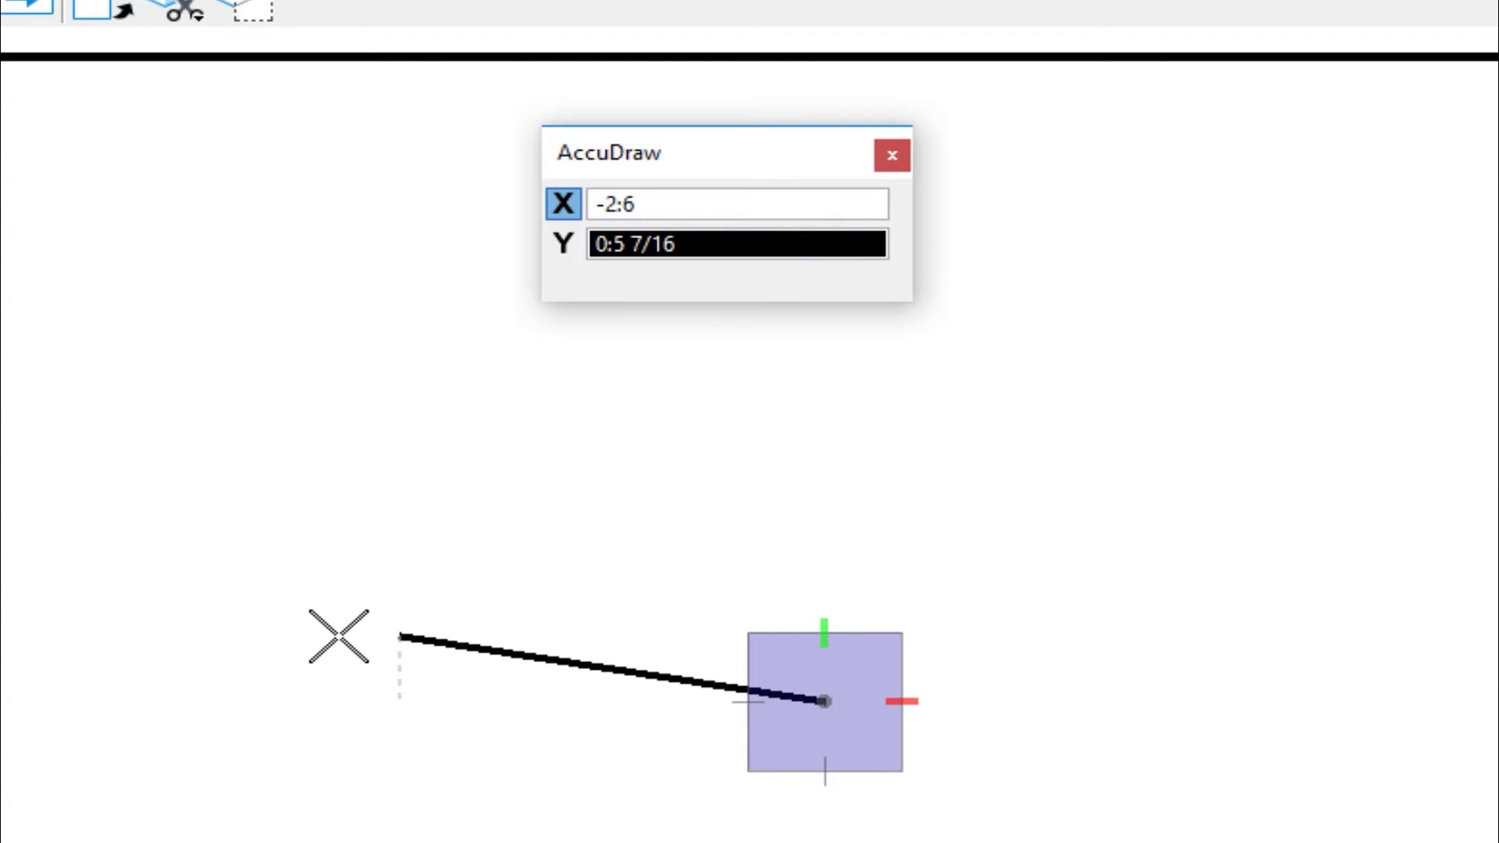
{"action": "type", "text": "0"}
{"action": "key", "text": "Tab"}
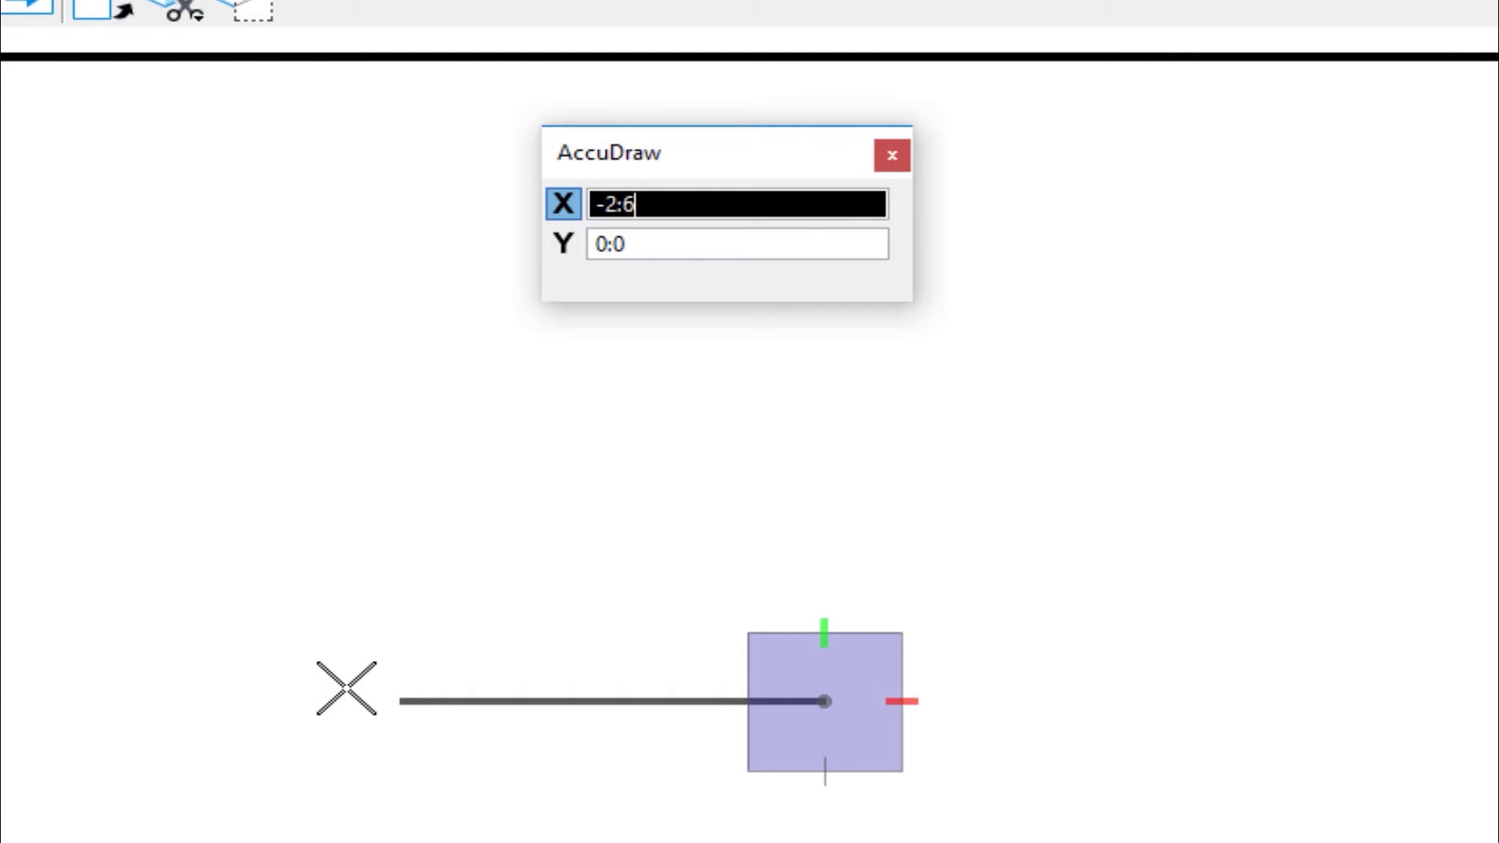
Draw the 2:6 horizontal edge and a 2:0 vertical edge, then reset to end the line
{"action": "left_click", "coordinate": [346, 688]}
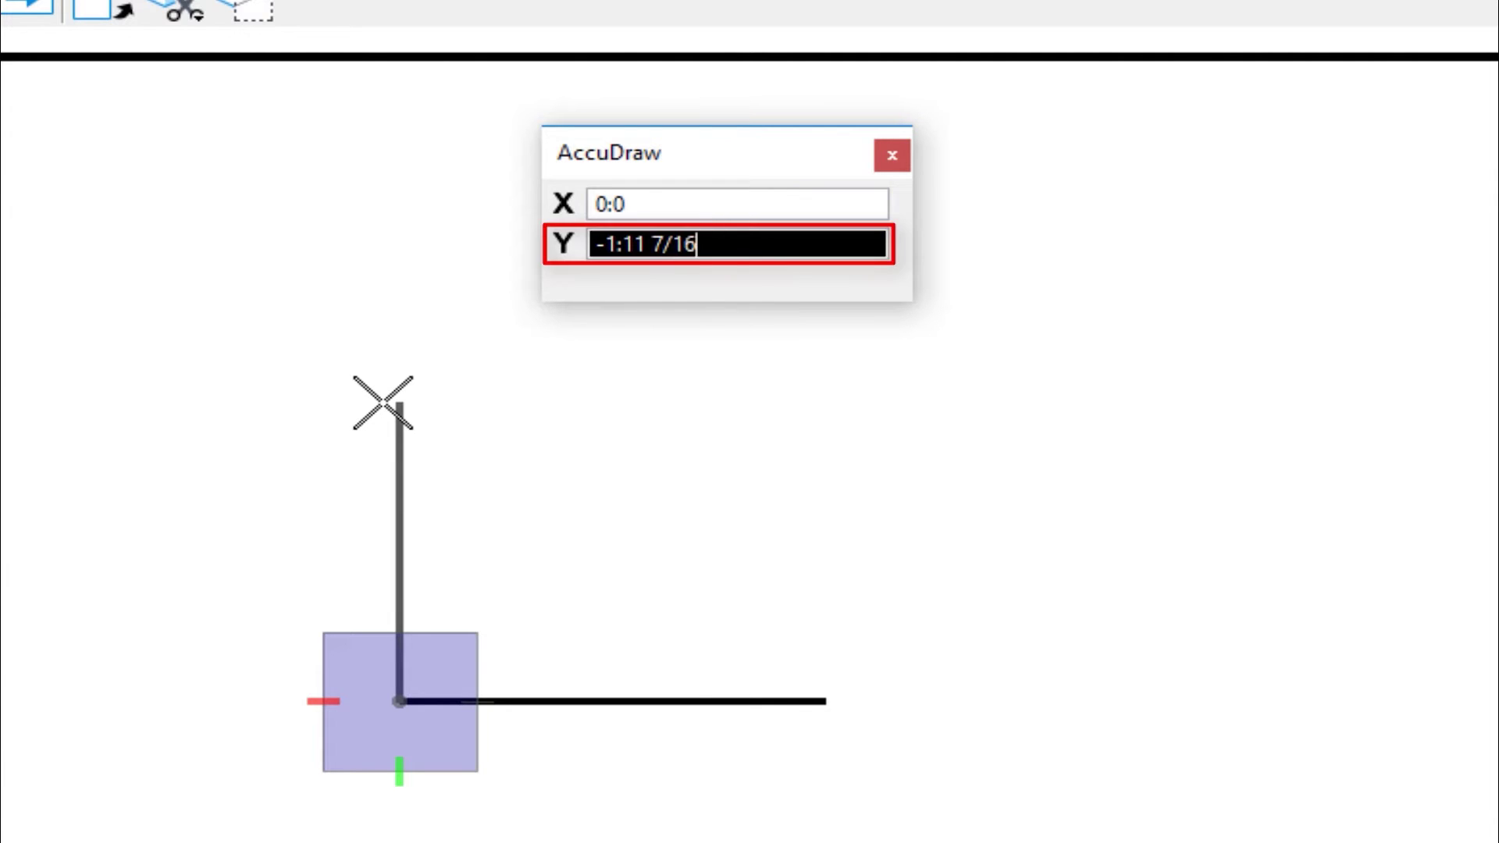
{"action": "type", "text": "2:0"}
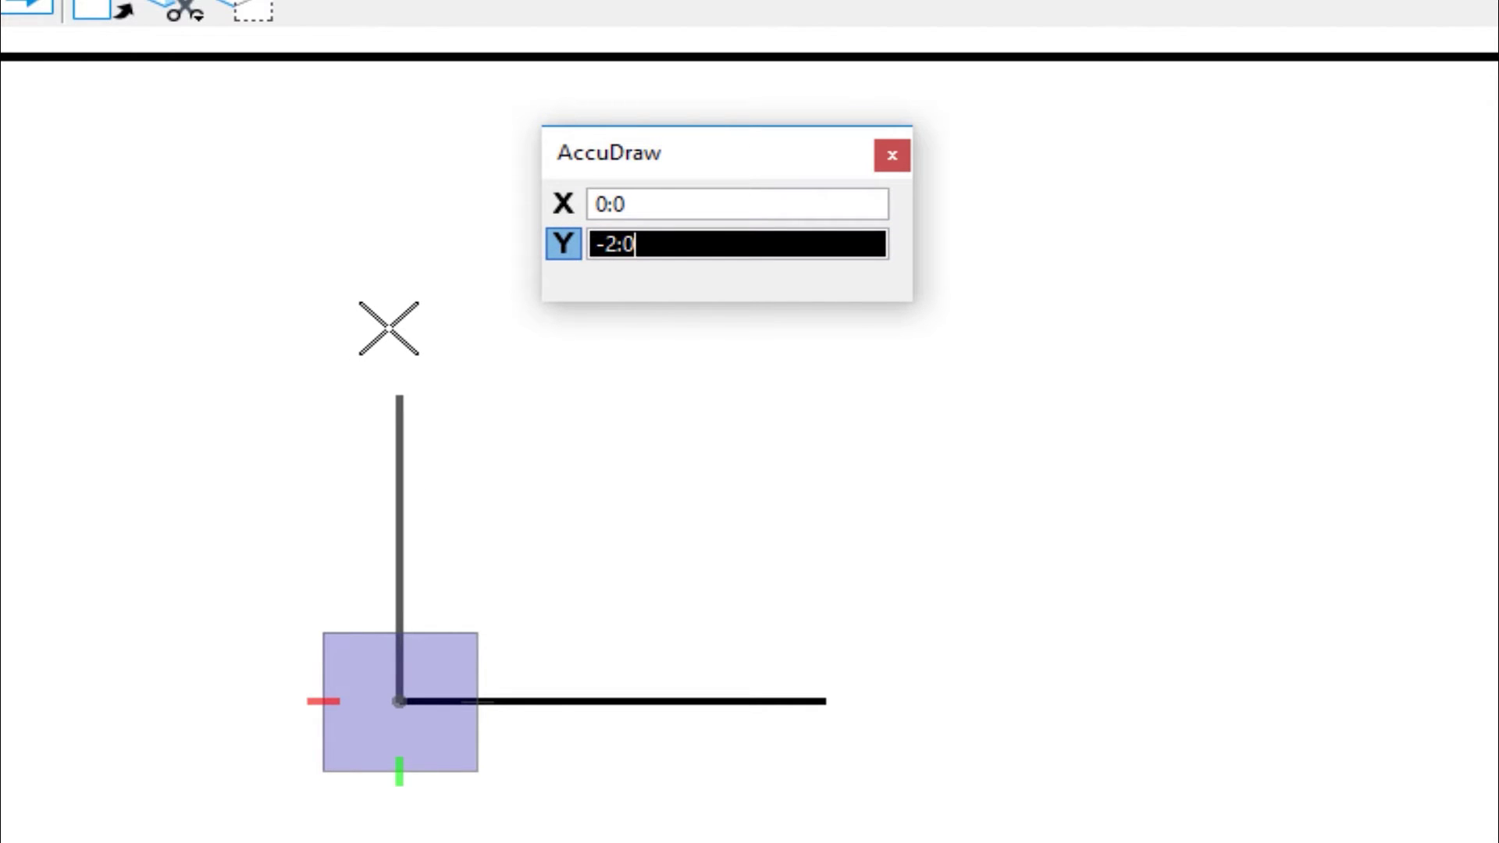
{"action": "left_click", "coordinate": [386, 326]}
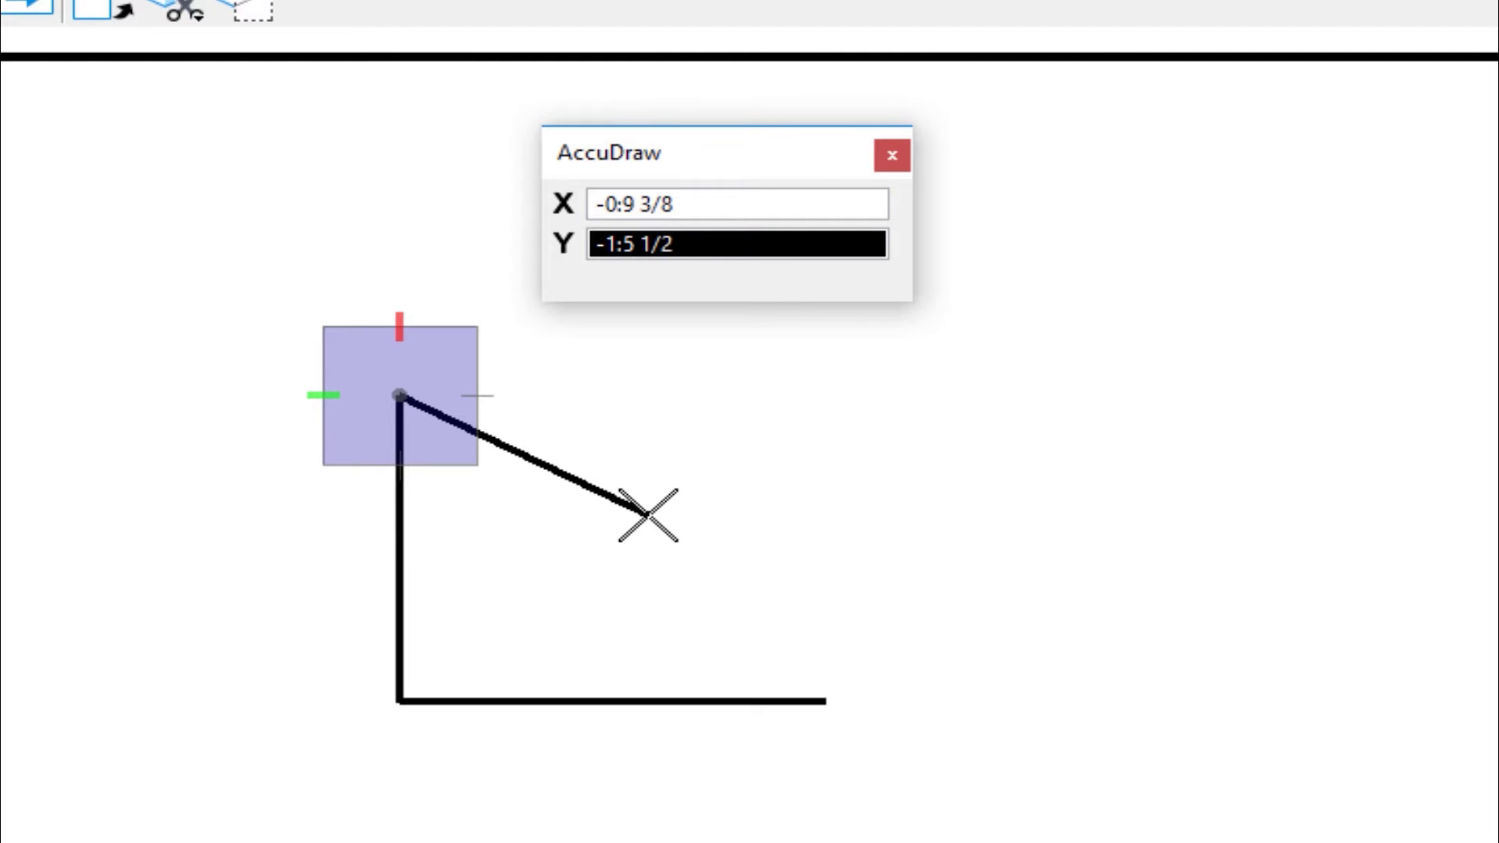
{"action": "right_click", "coordinate": [723, 549]}
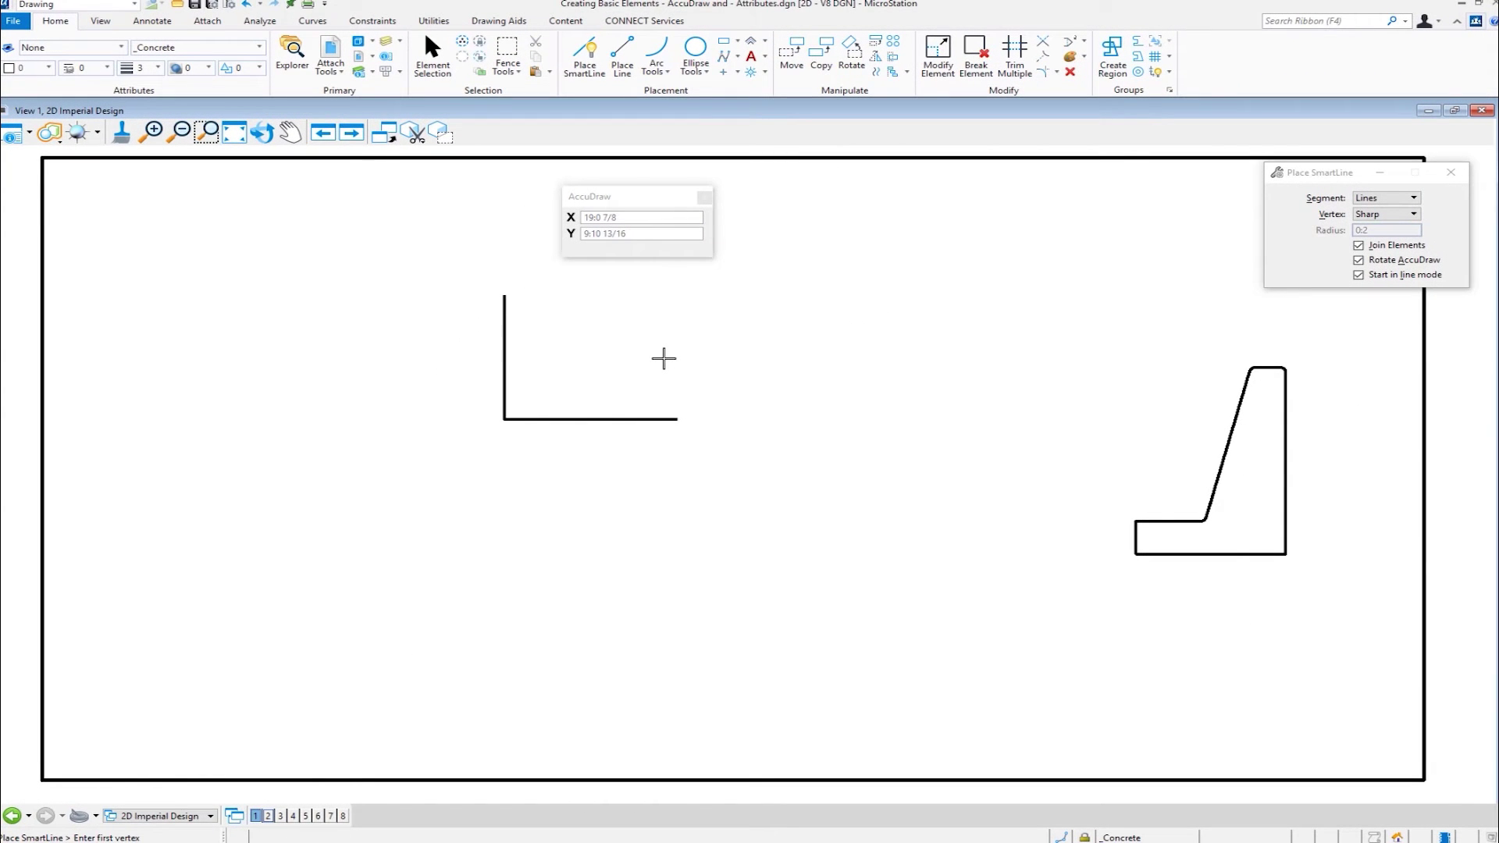
Undo the L-shaped line and start a new line, toggling AccuDraw between polar and rectangular
{"action": "key", "text": "ctrl+z"}
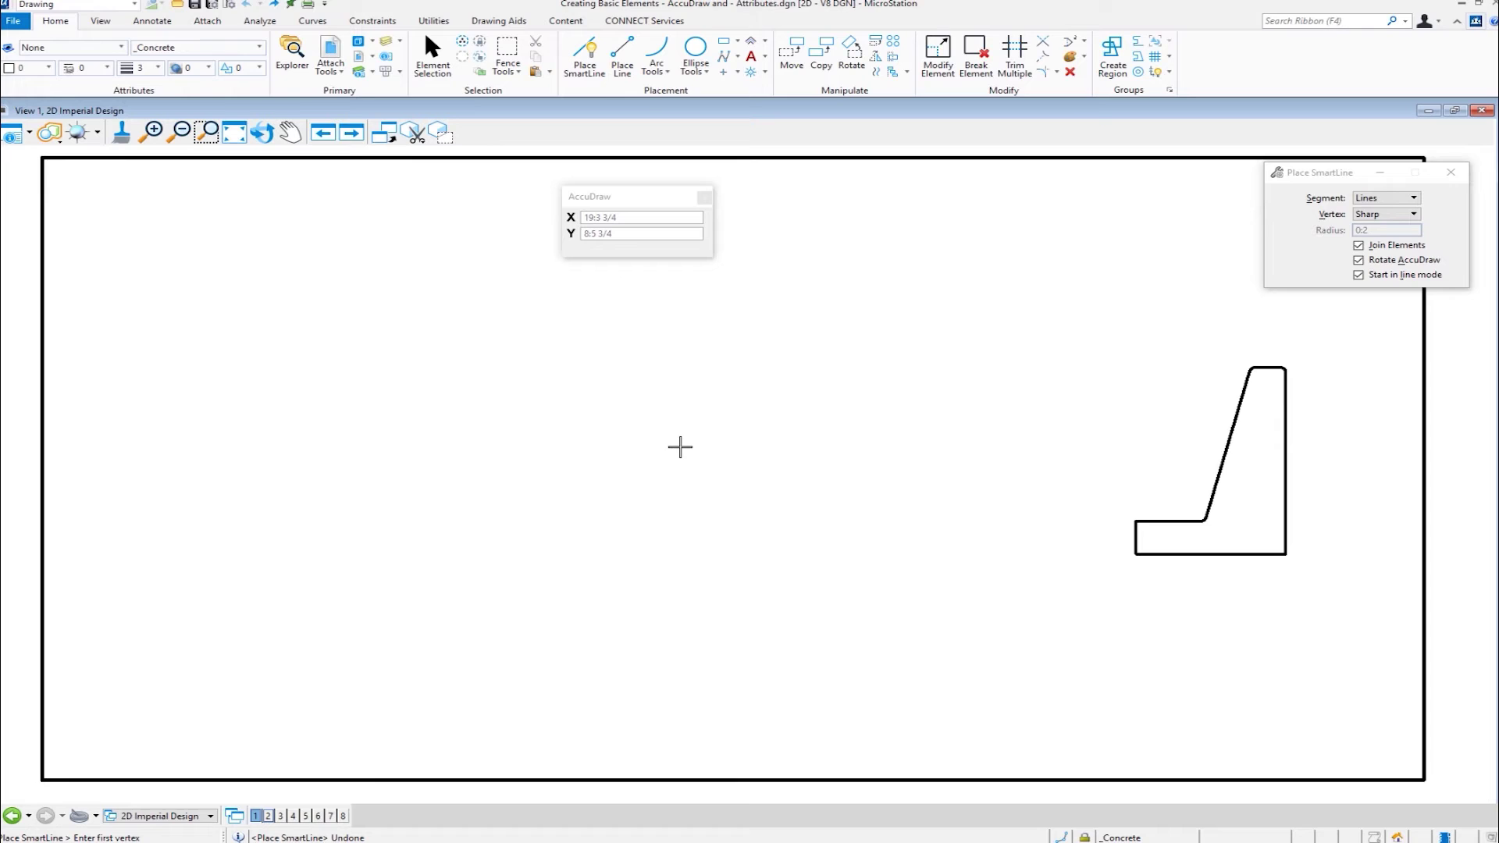
{"action": "left_click", "coordinate": [669, 465]}
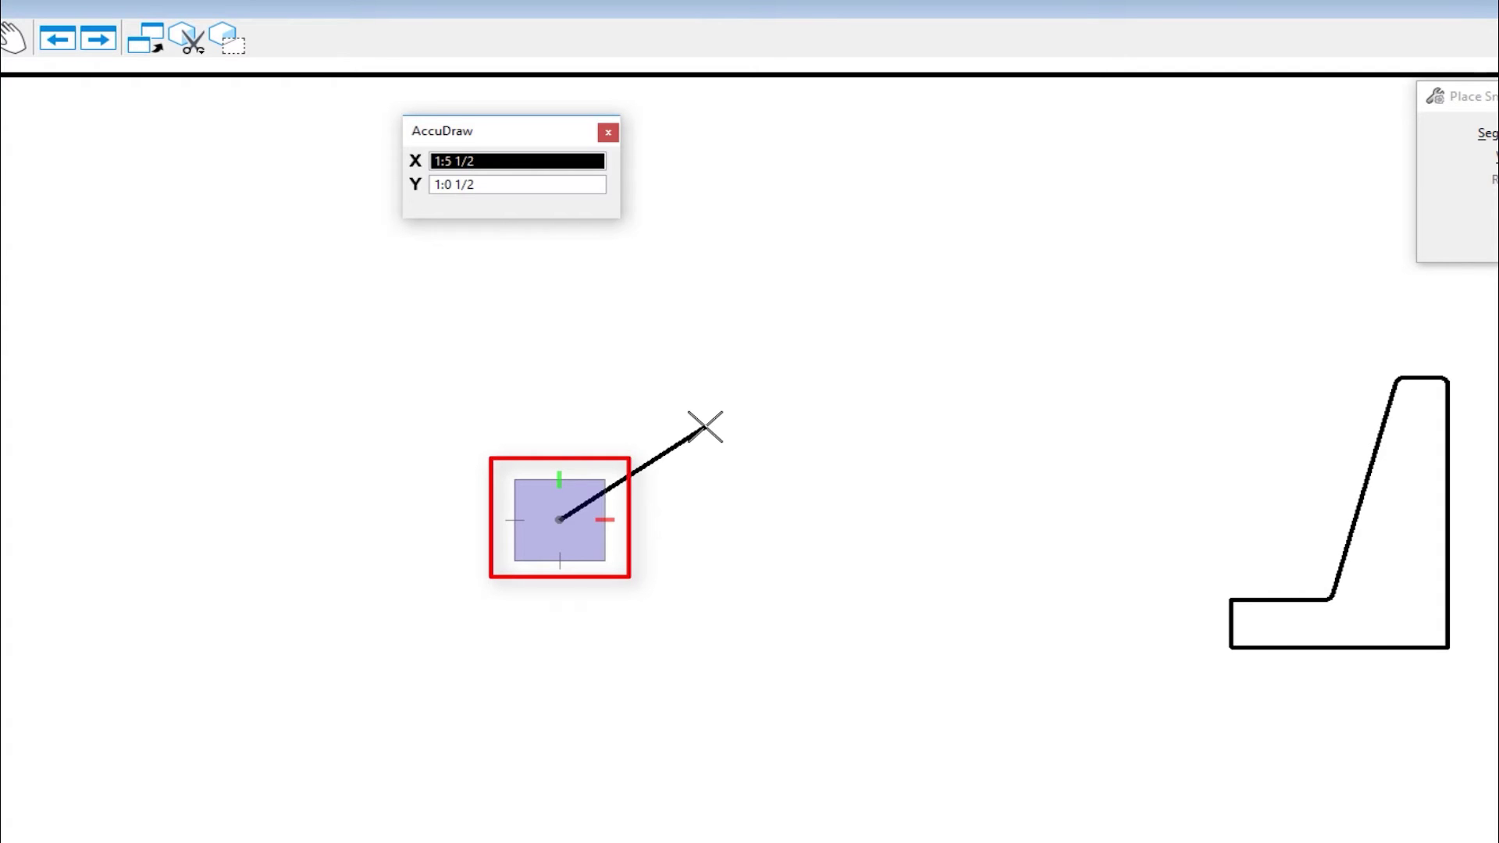
{"action": "key", "text": "space"}
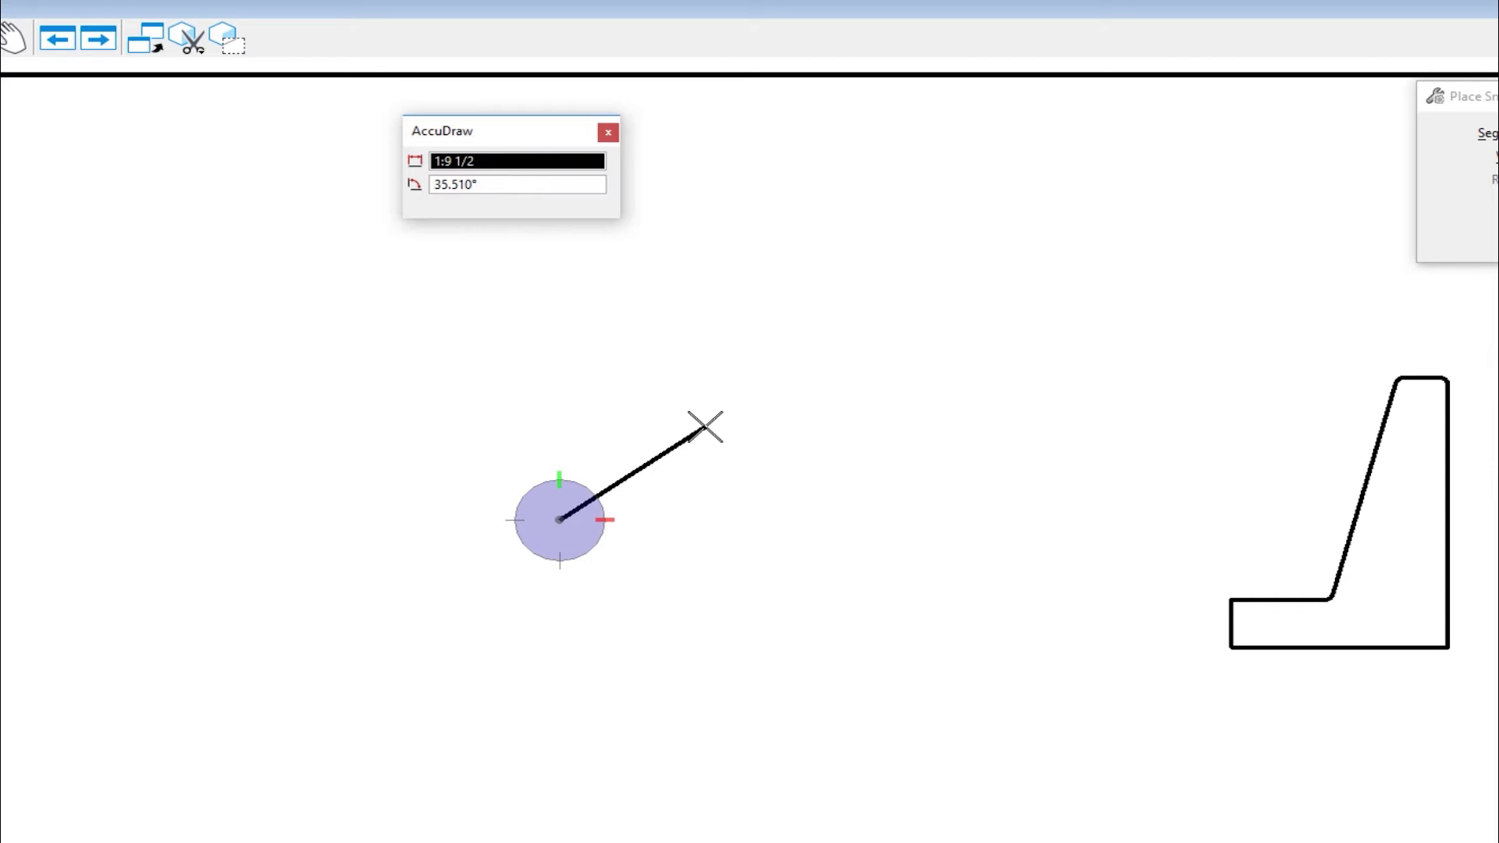
{"action": "key", "text": "space"}
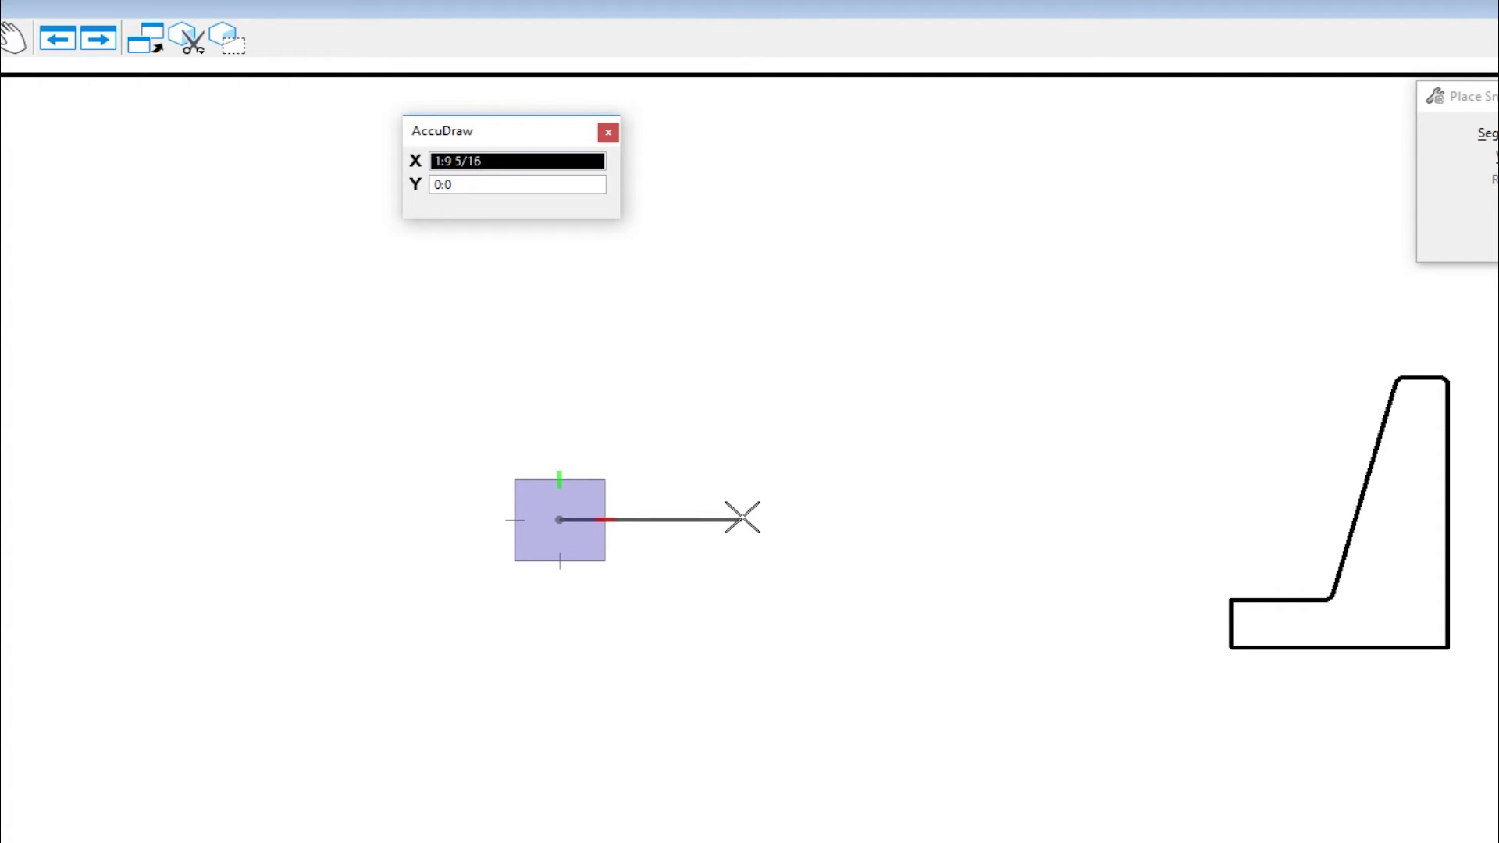
Draw a 2:0 horizontal edge, then enter a 2:0 polar distance for the sloped edge
{"action": "type", "text": "2"}
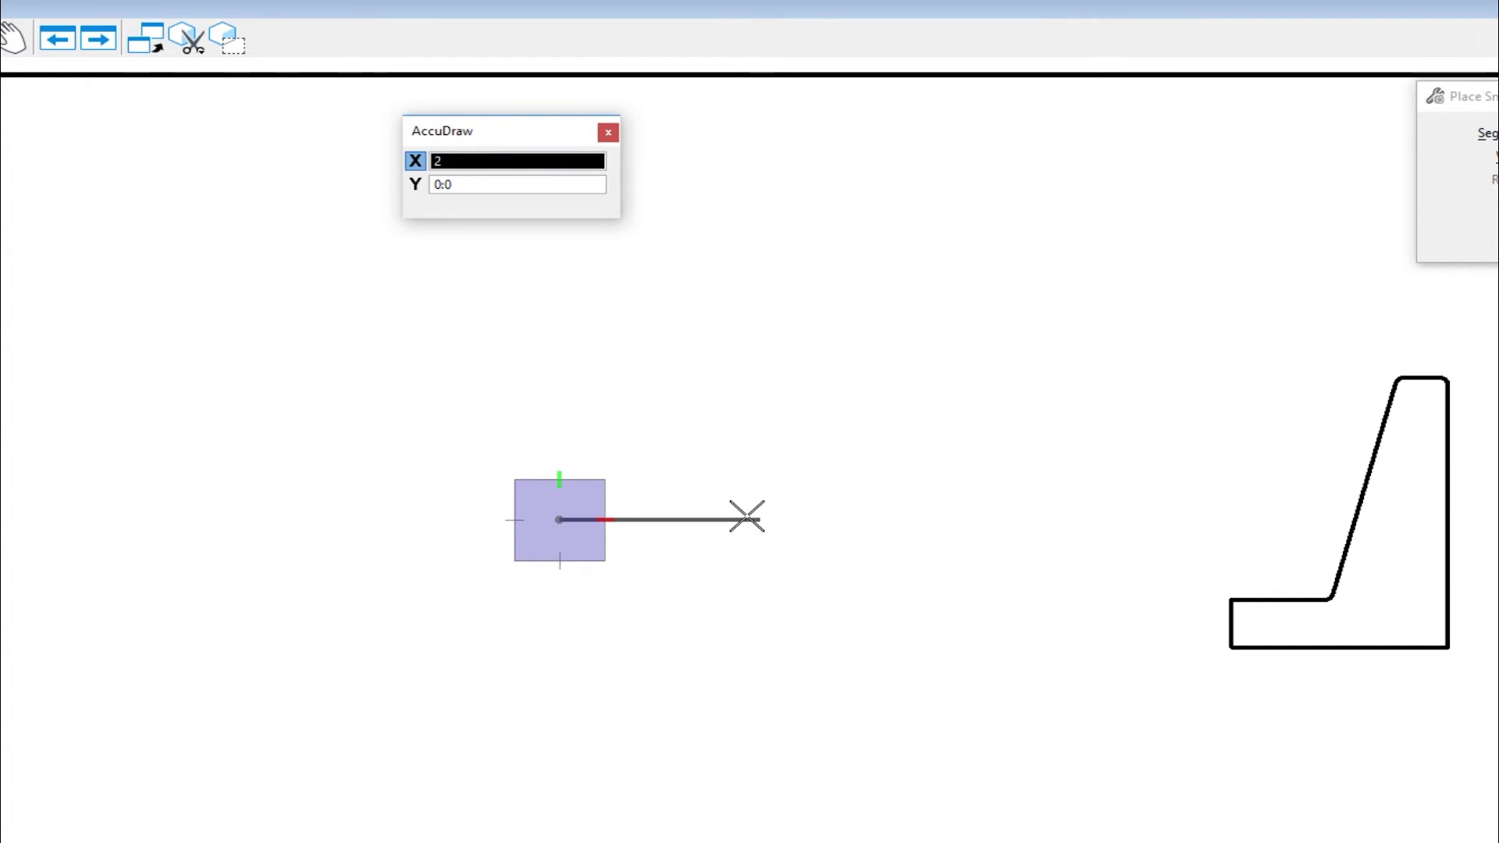
{"action": "left_click", "coordinate": [747, 515]}
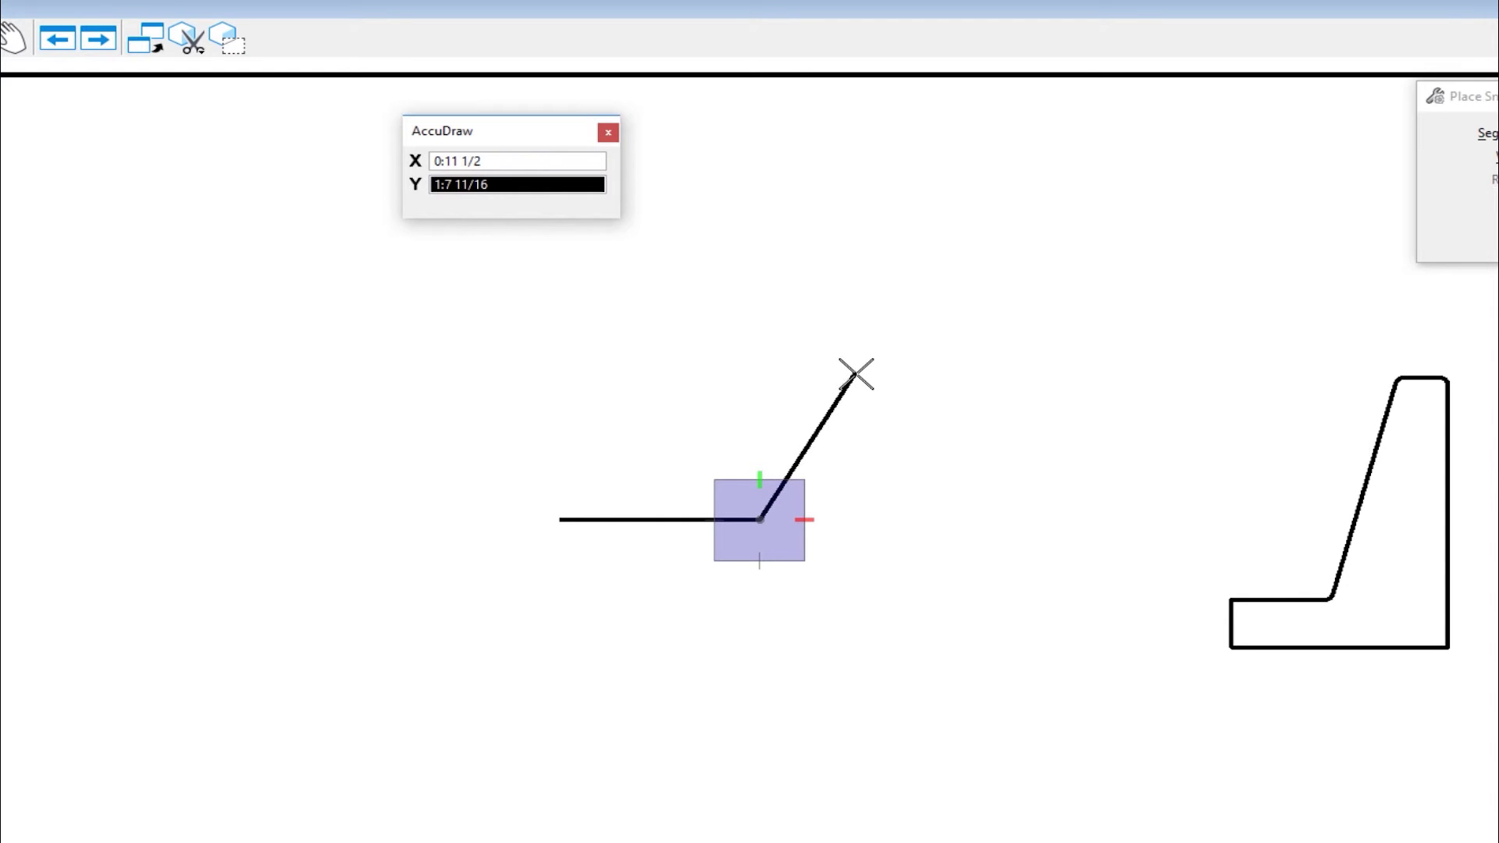
{"action": "key", "text": "space"}
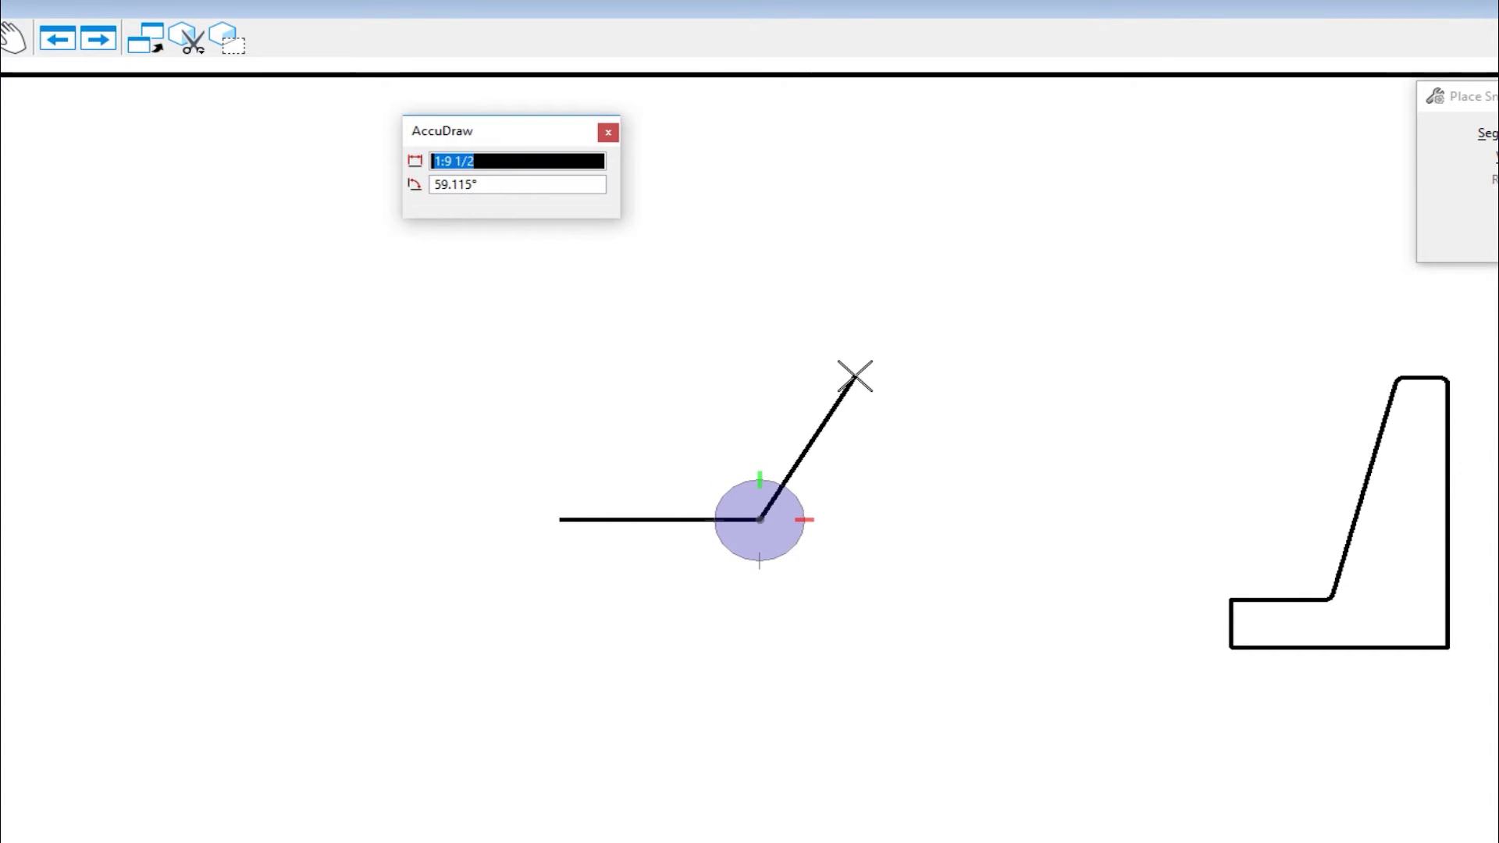
{"action": "type", "text": "2:0"}
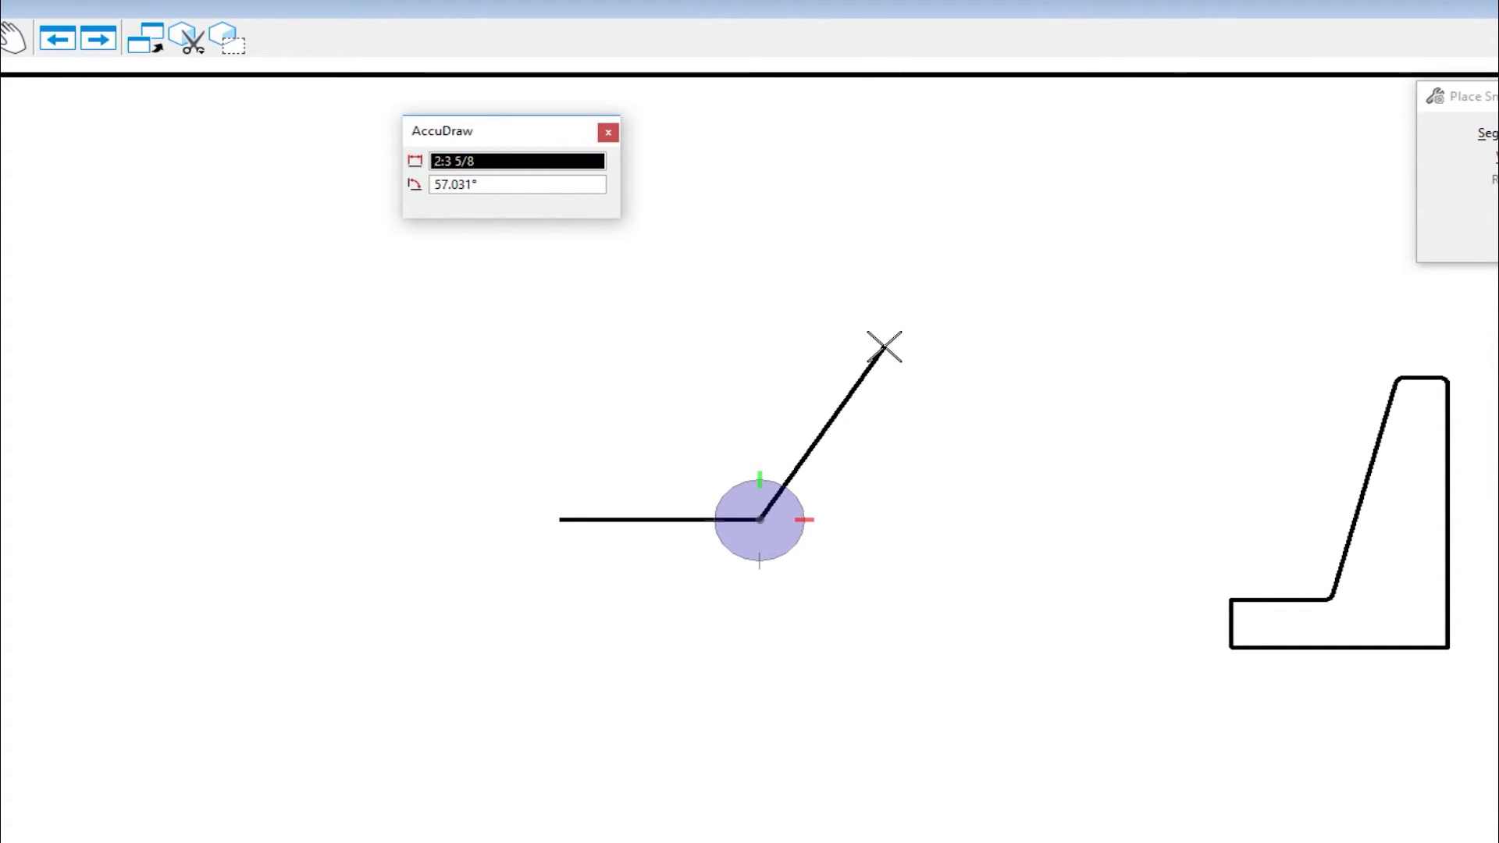
{"action": "type", "text": "2:1"}
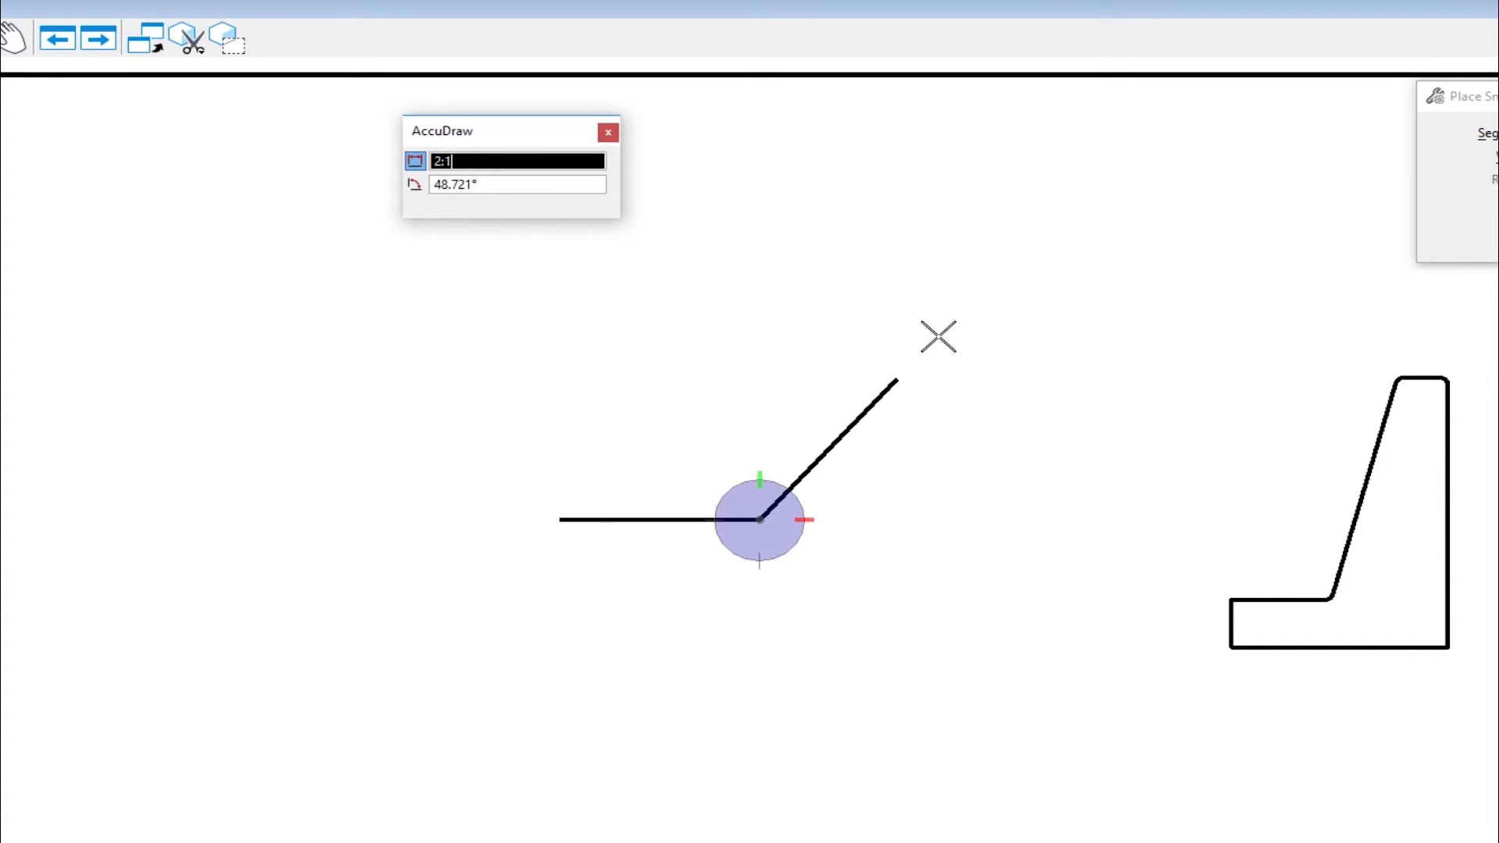
Lock the distance and place the sloped segment at a 53° angle
{"action": "key", "text": "Tab"}
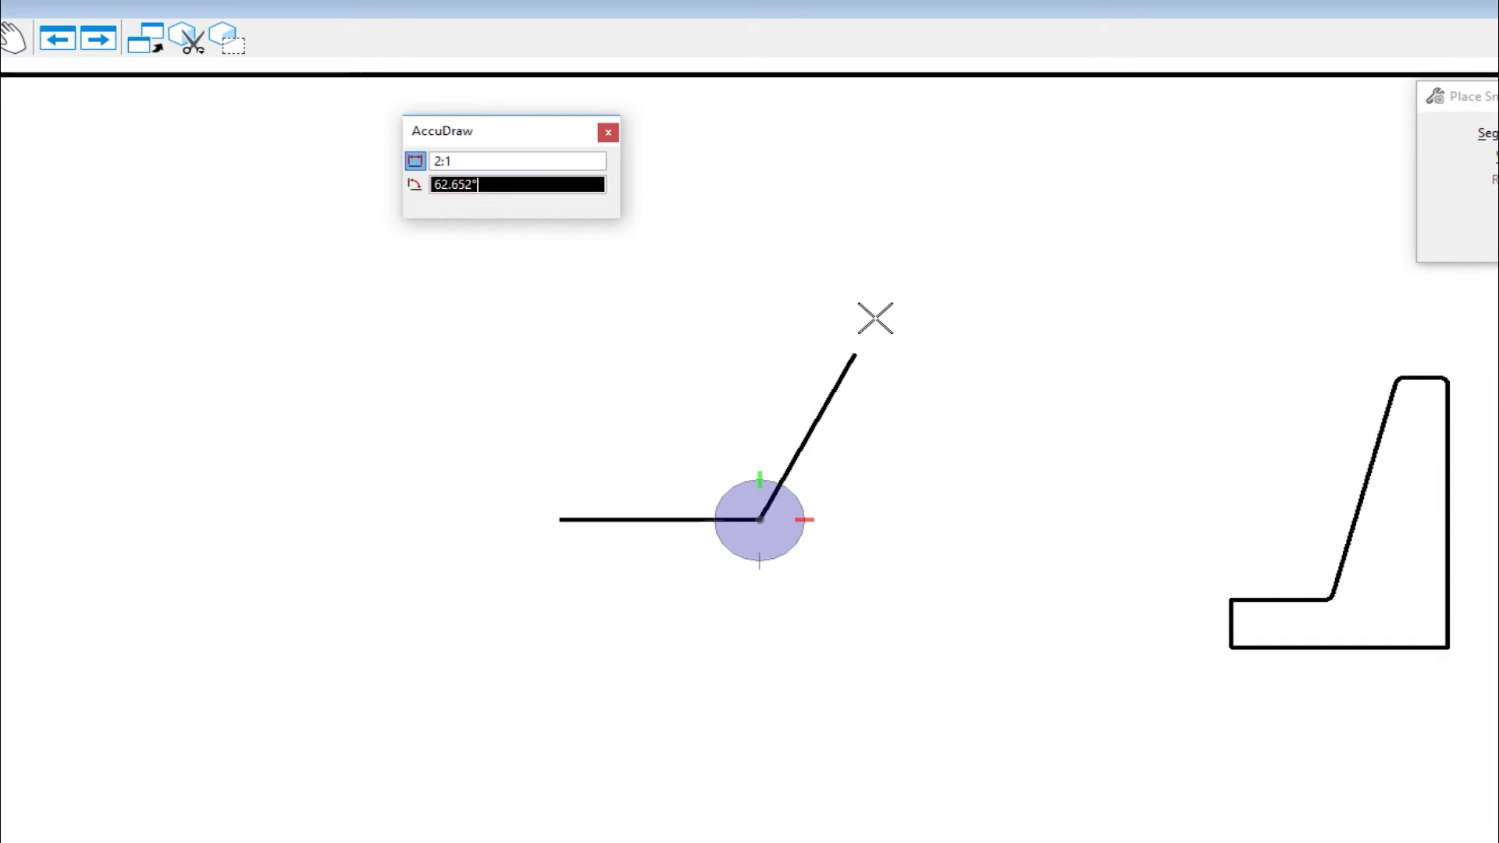
{"action": "type", "text": "53"}
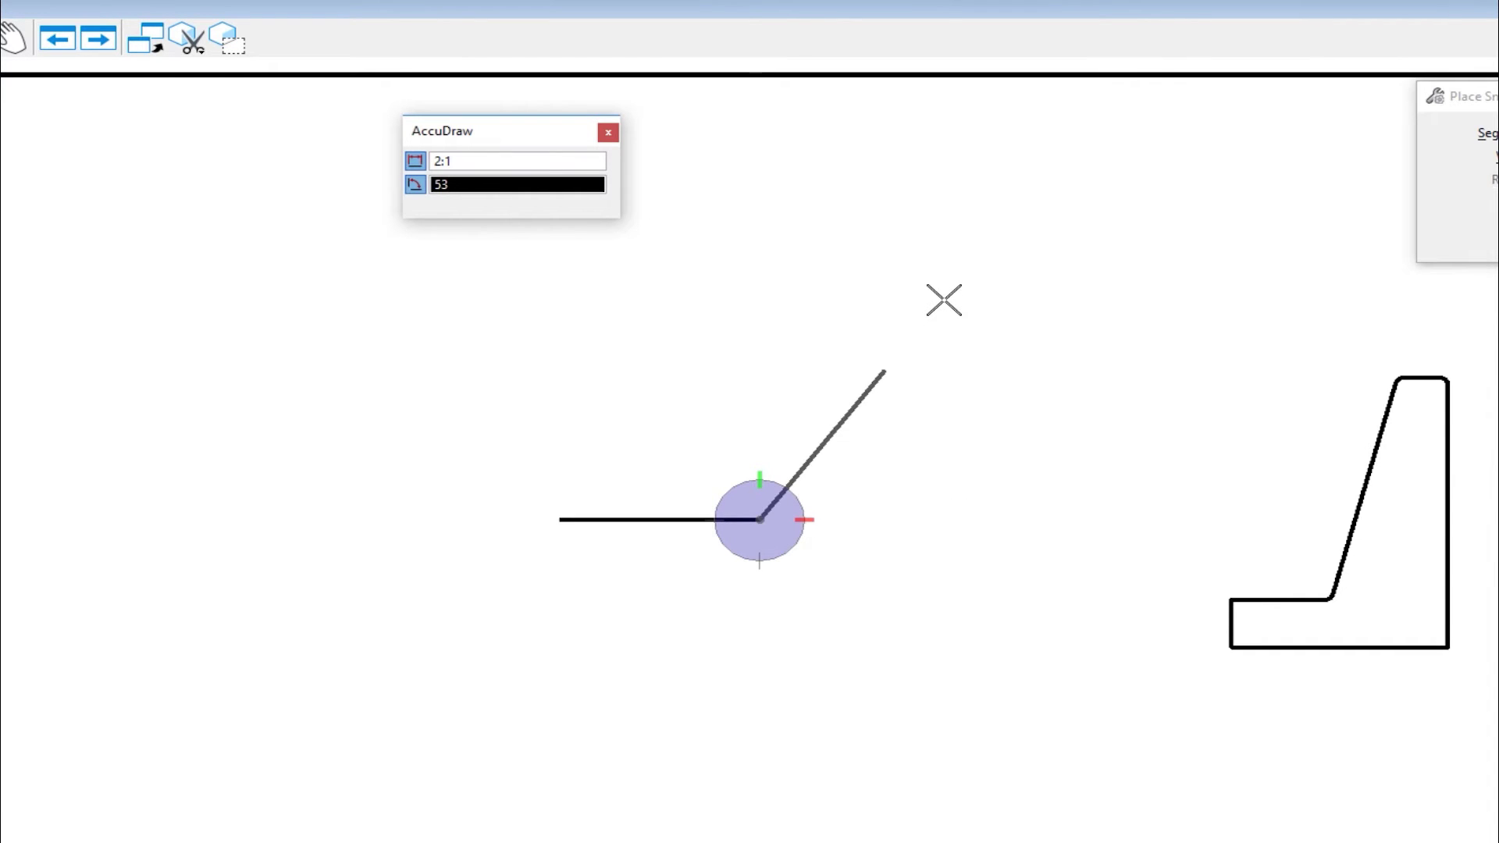
{"action": "left_click", "coordinate": [943, 300]}
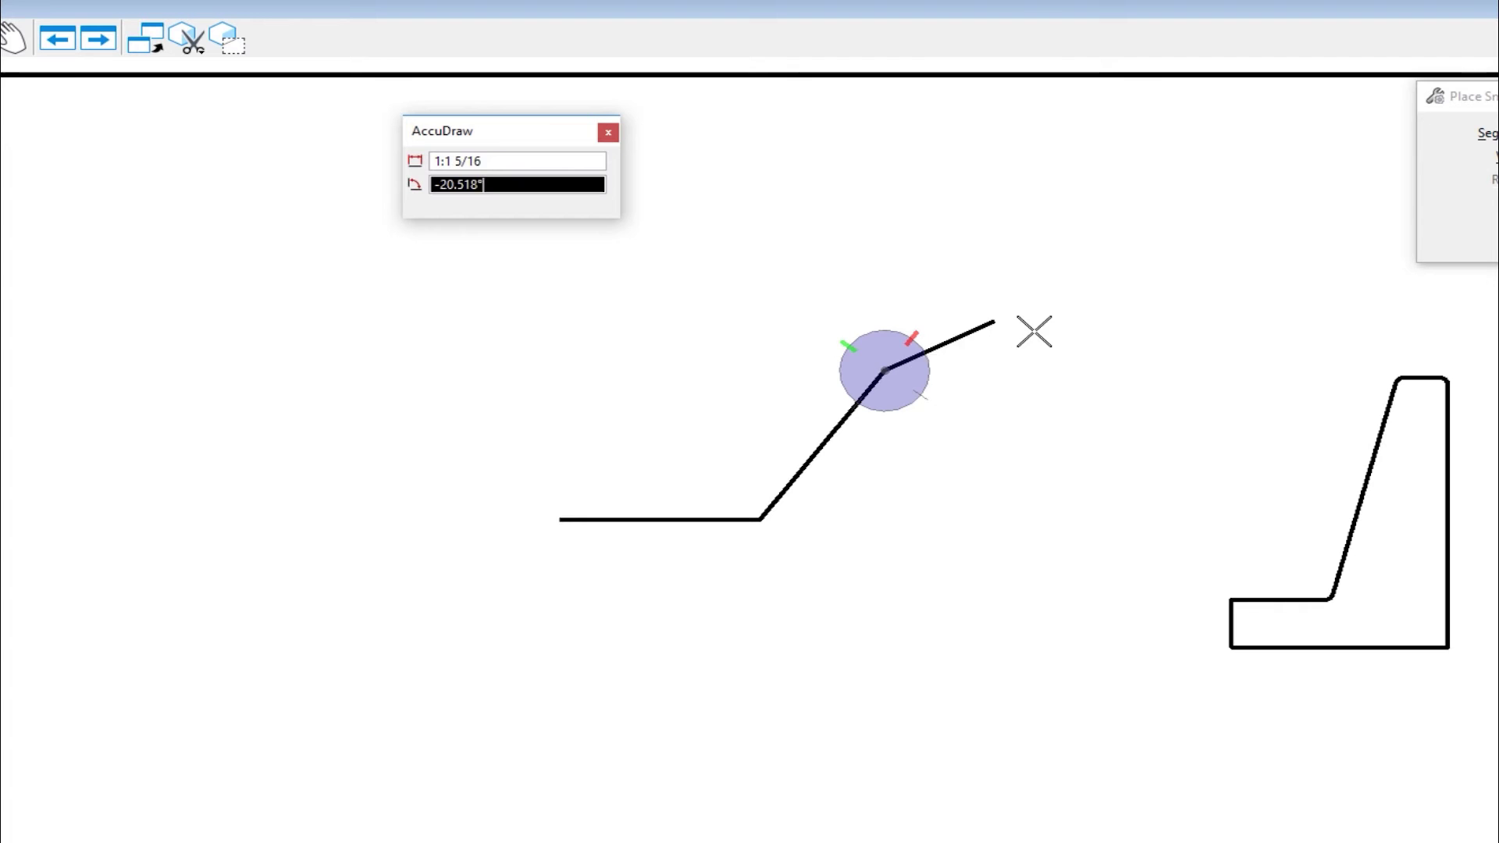
{"action": "scroll", "coordinate": [1034, 344], "scroll_direction": "up", "scroll_amount": 2}
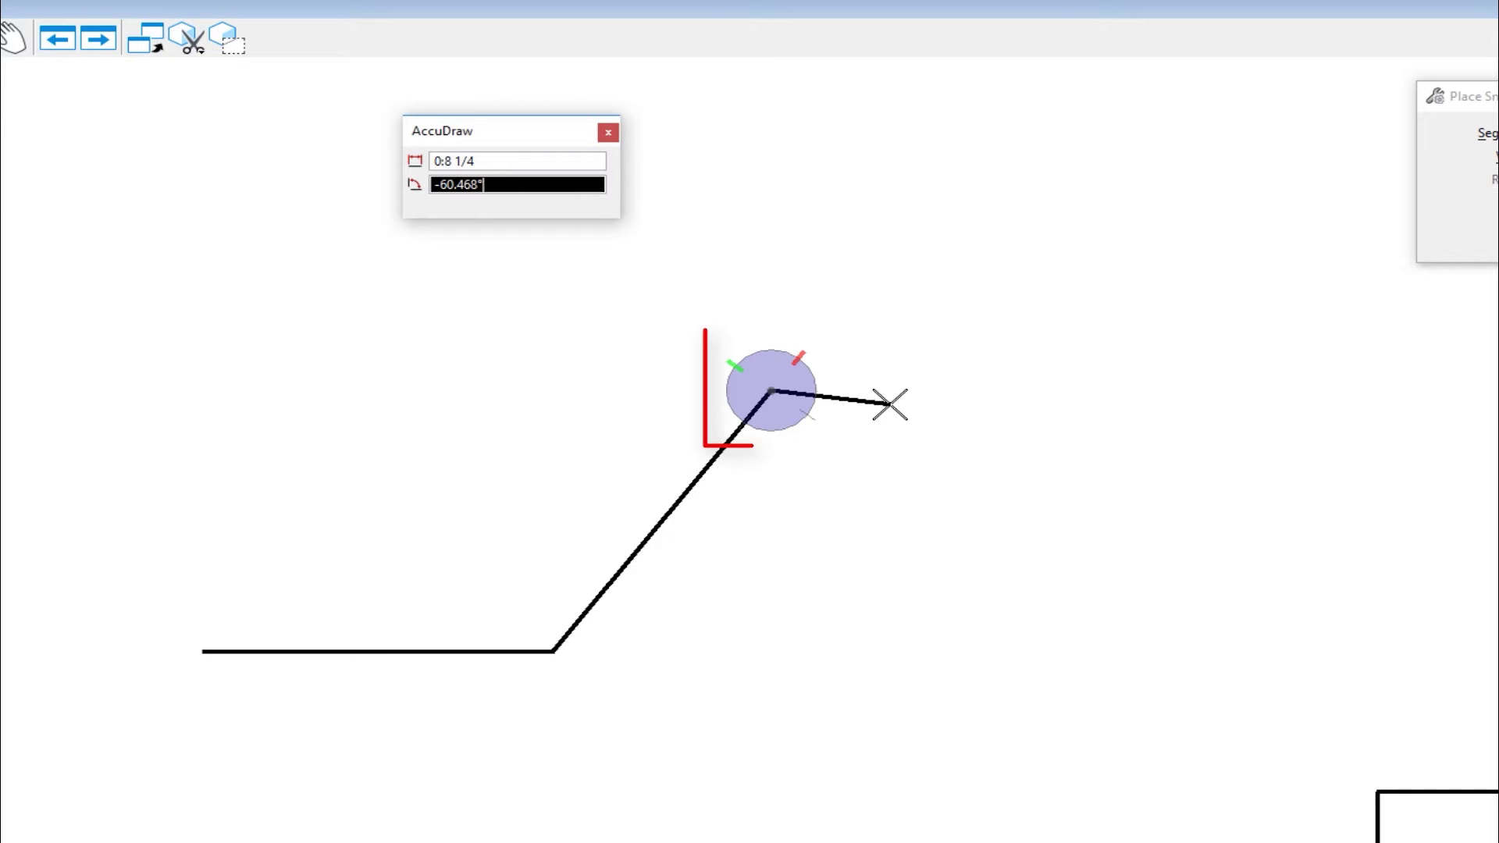
Realign AccuDraw to the view and add a 1:3 horizontal top segment
{"action": "key", "text": "t"}
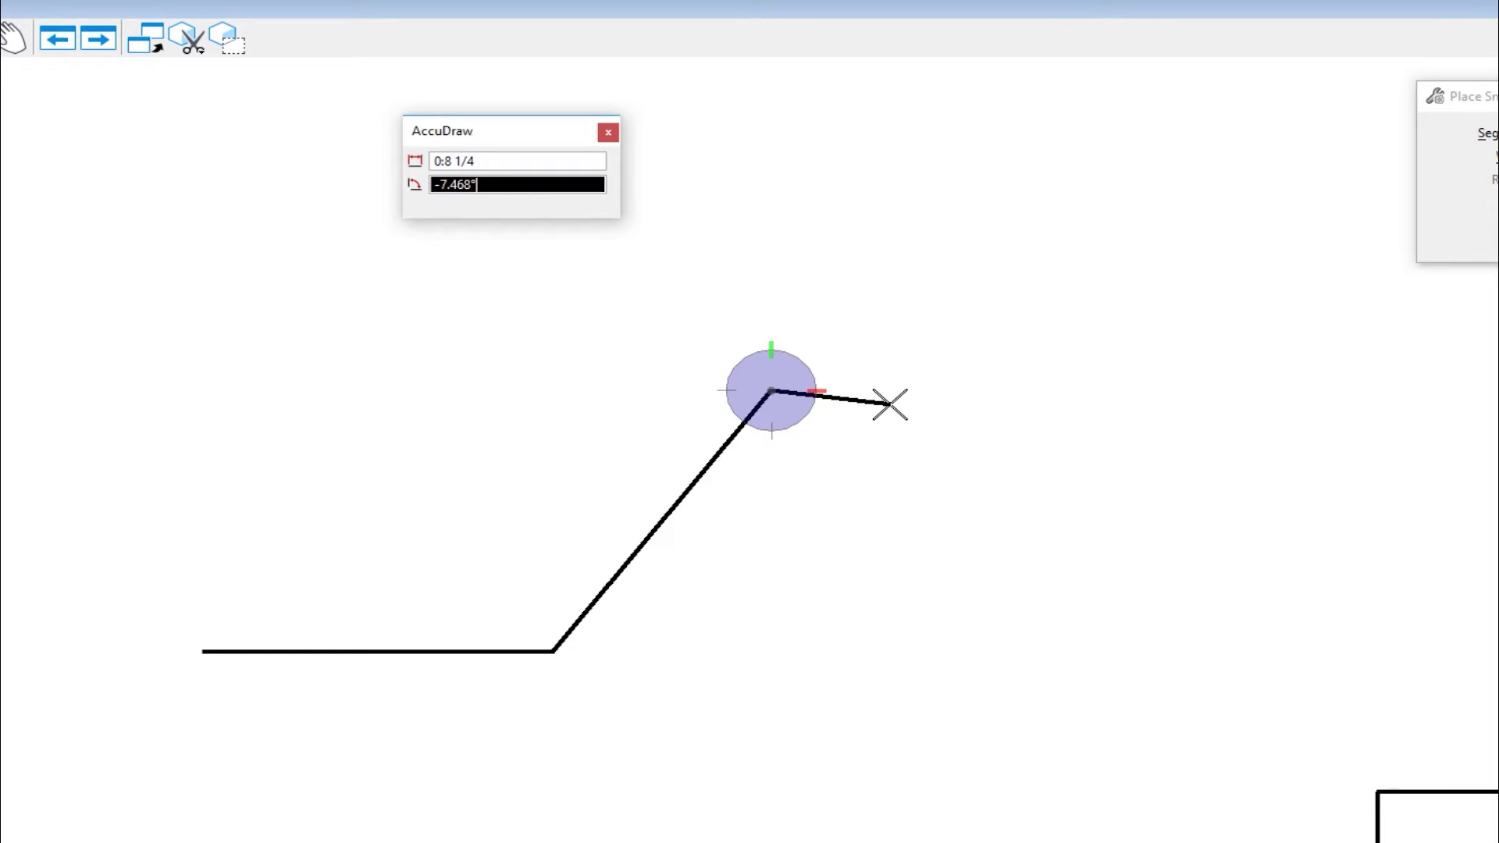
{"action": "key", "text": "space"}
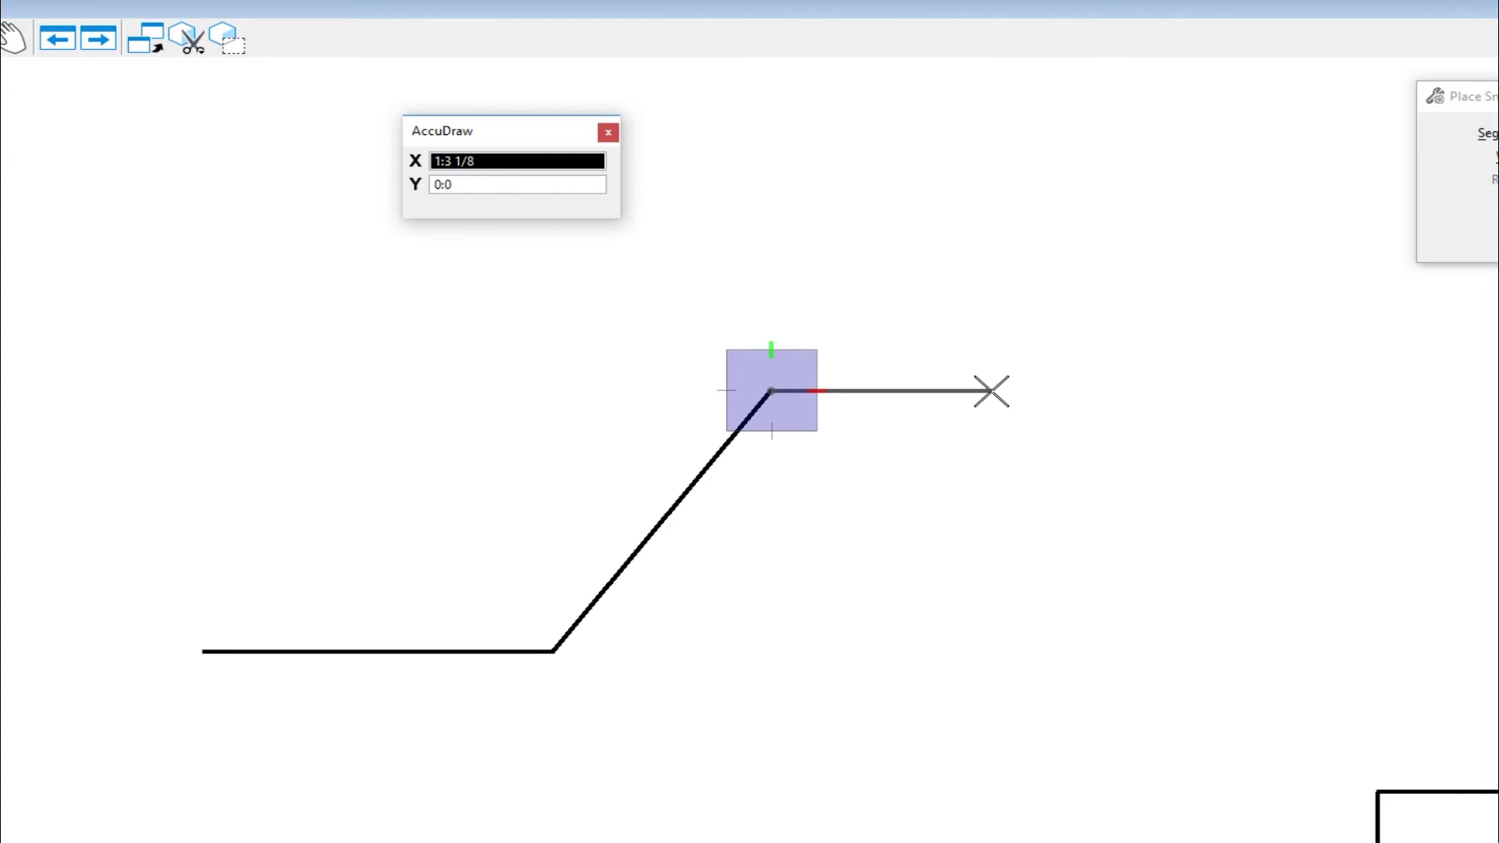
{"action": "type", "text": "1:3"}
{"action": "left_click", "coordinate": [991, 390]}
End the stepped SmartLine and start a new line from a point on its 53° slope
{"action": "right_click", "coordinate": [1050, 393]}
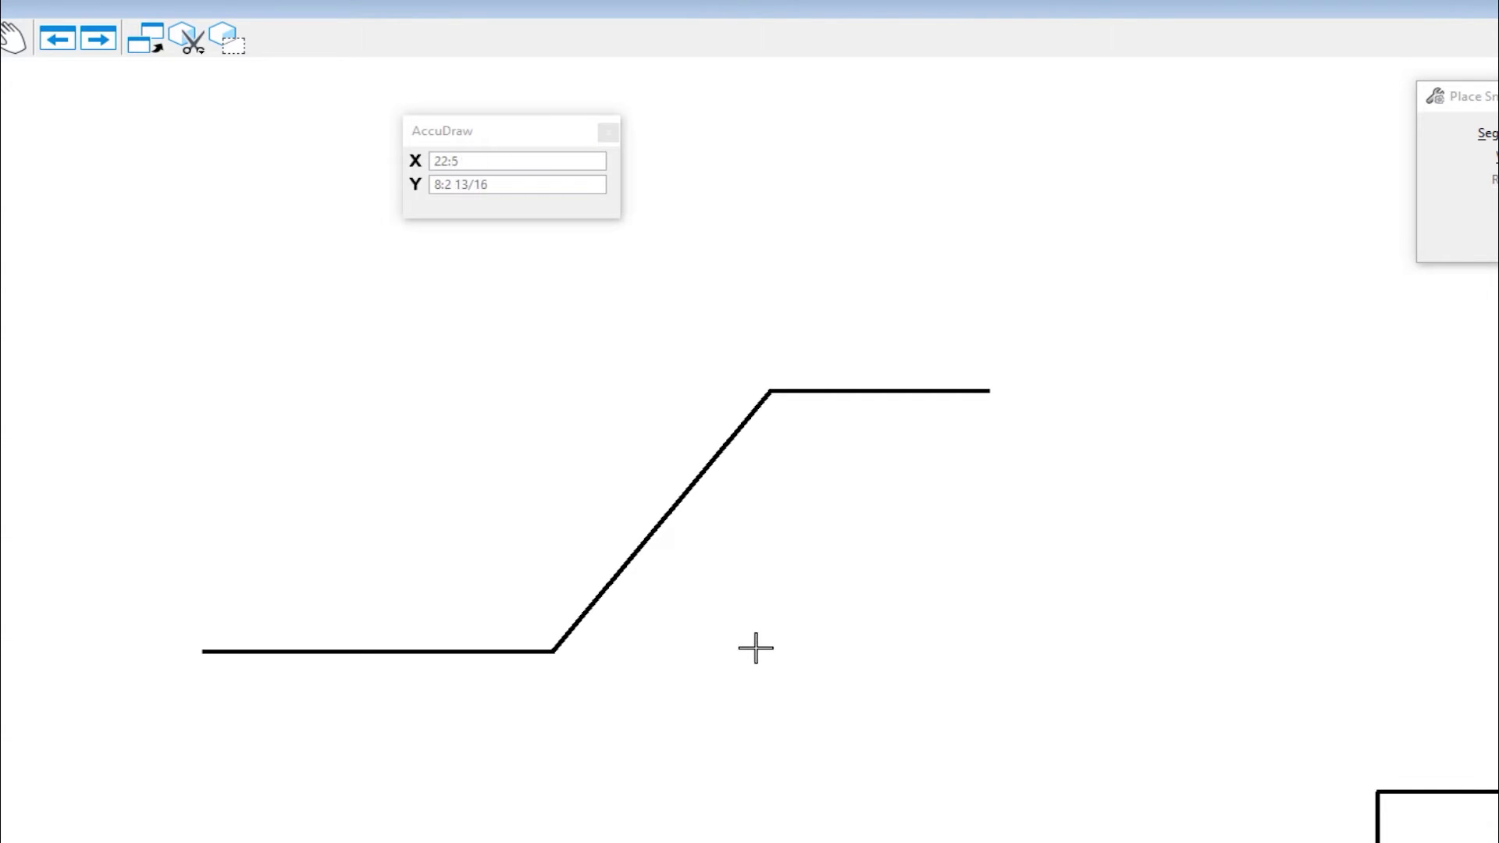
{"action": "left_click", "coordinate": [664, 520]}
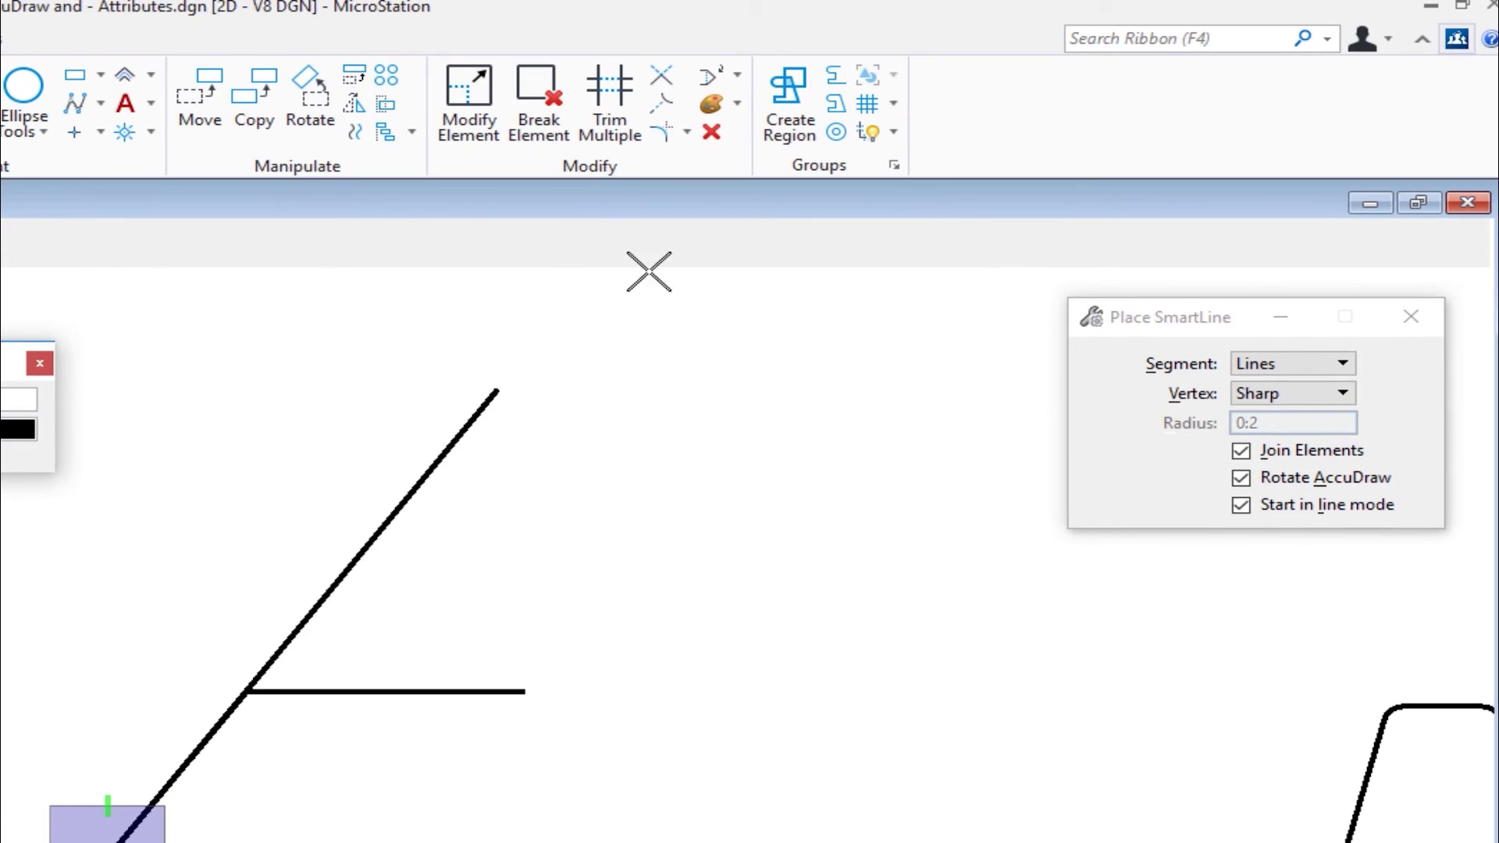
{"action": "left_click", "coordinate": [1115, 39]}
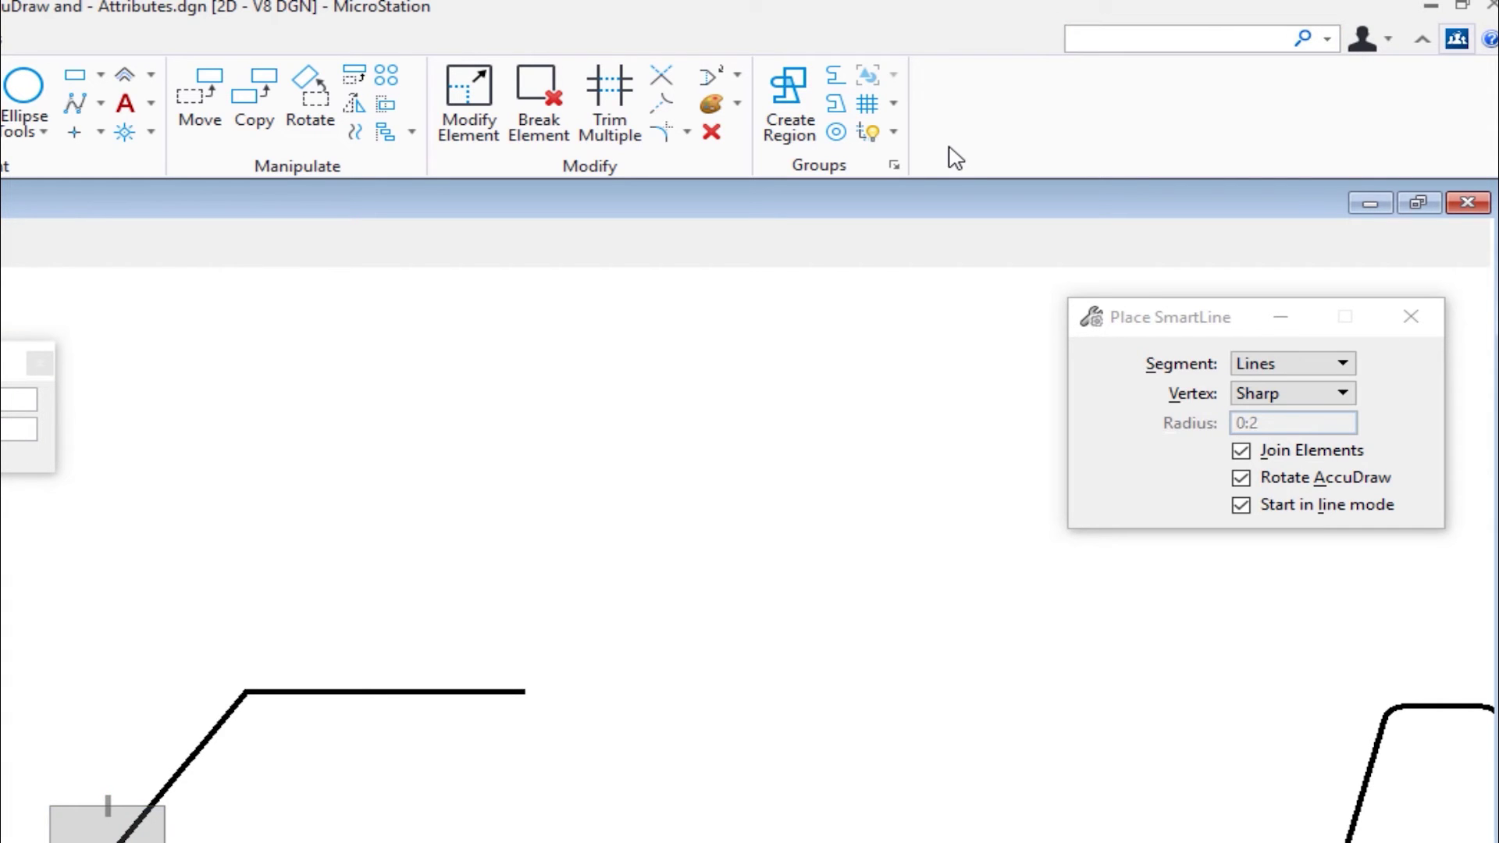
{"action": "type", "text": "sh"}
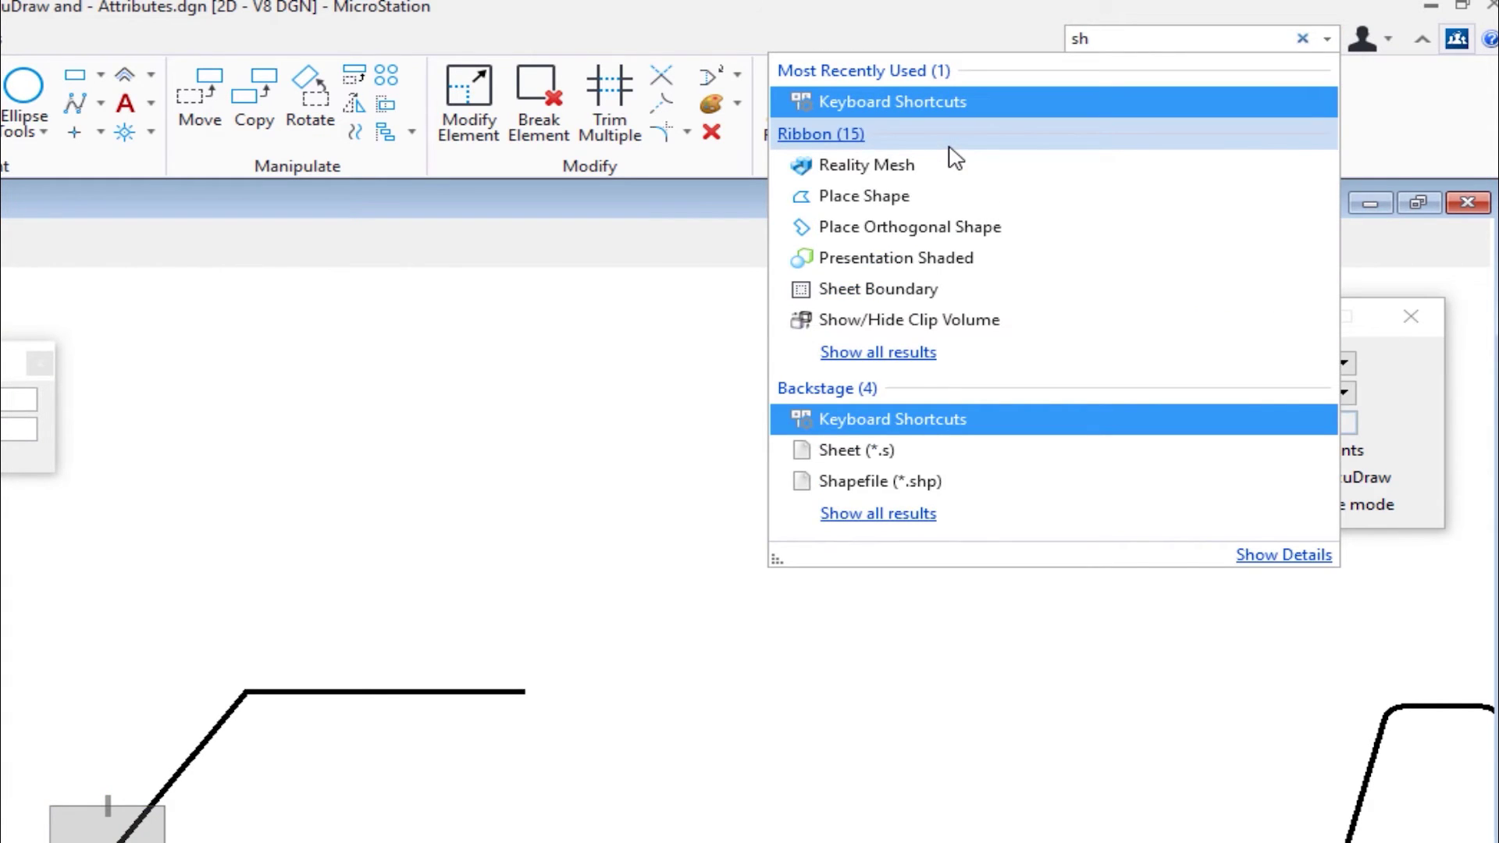
{"action": "type", "text": "or"}
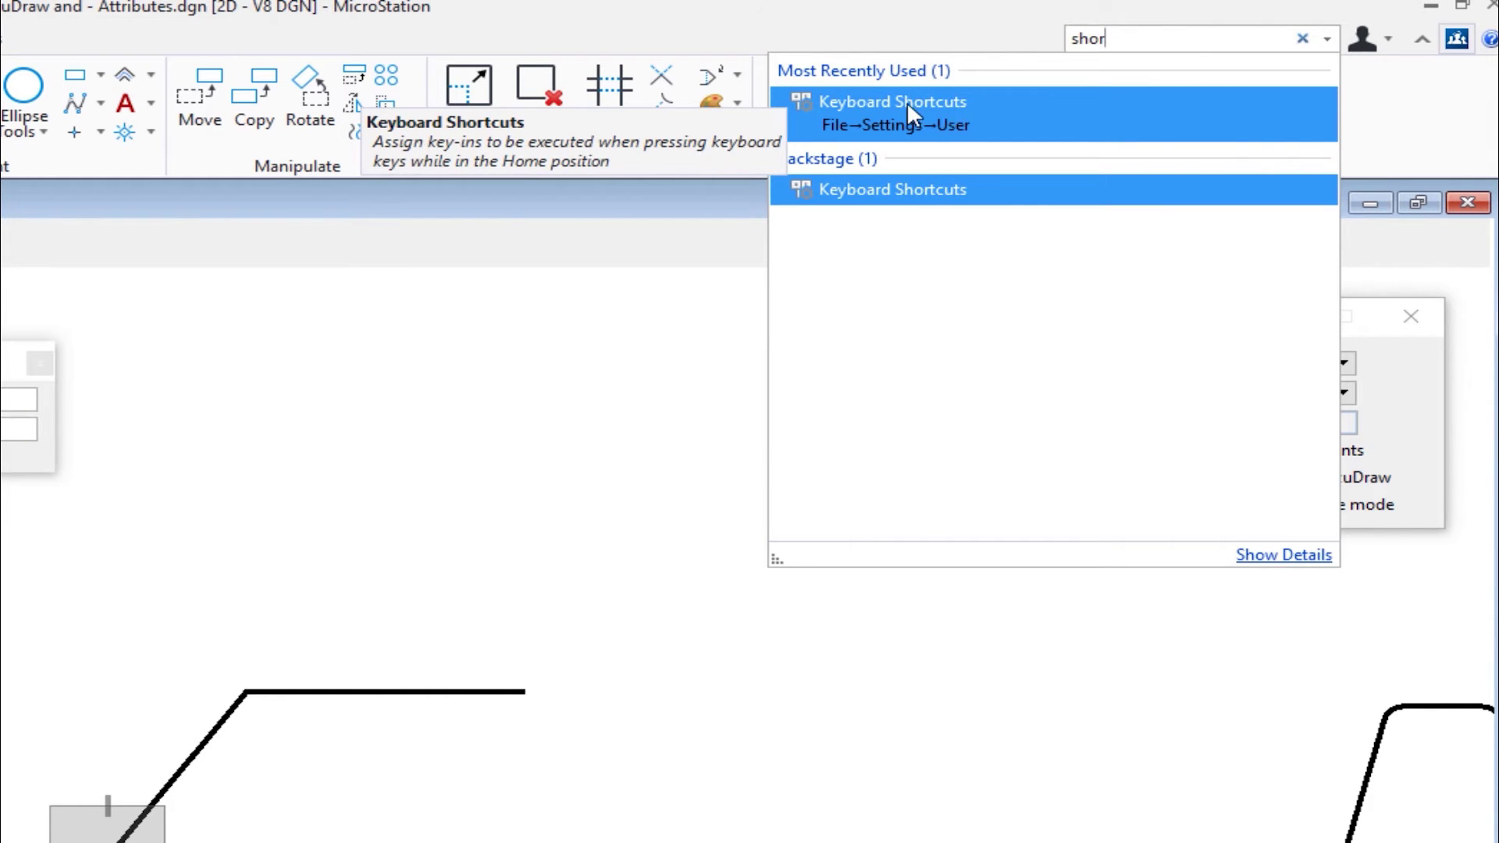
{"action": "left_click", "coordinate": [910, 109]}
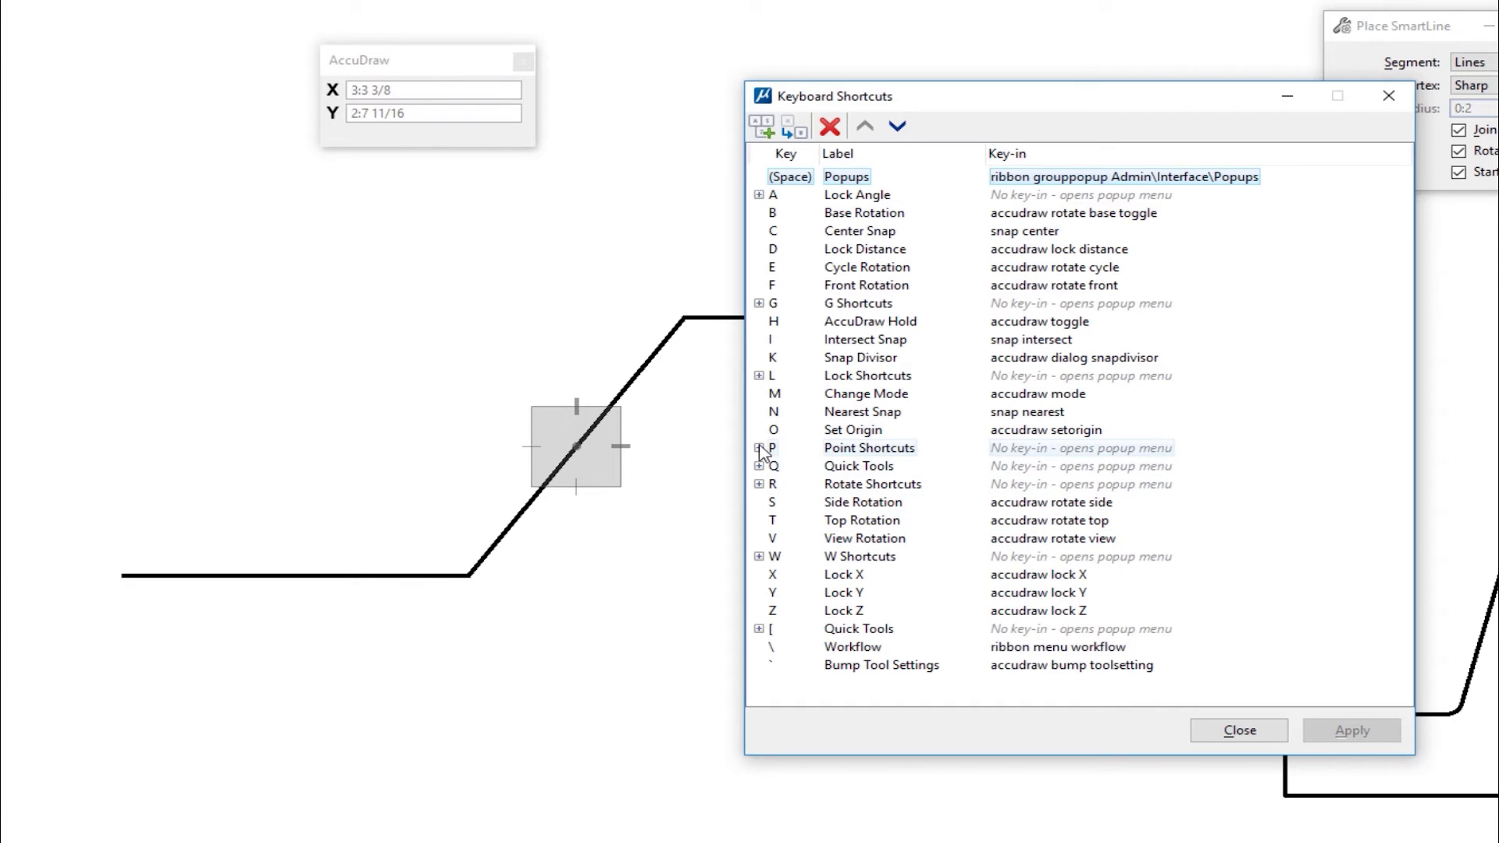
{"action": "left_click", "coordinate": [759, 484]}
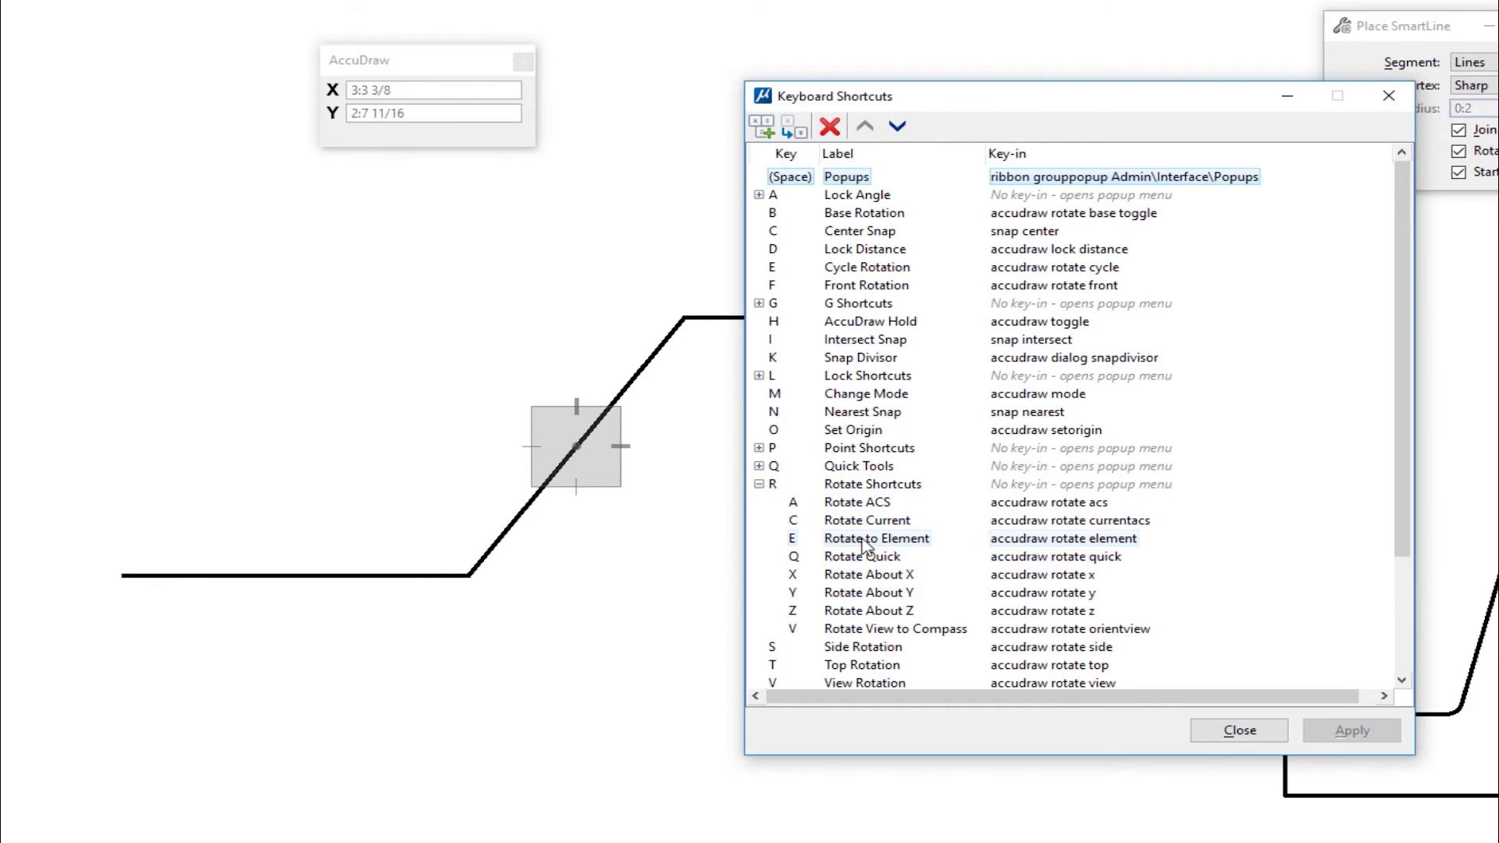
{"action": "left_click", "coordinate": [1389, 95]}
{"action": "left_click", "coordinate": [408, 67]}
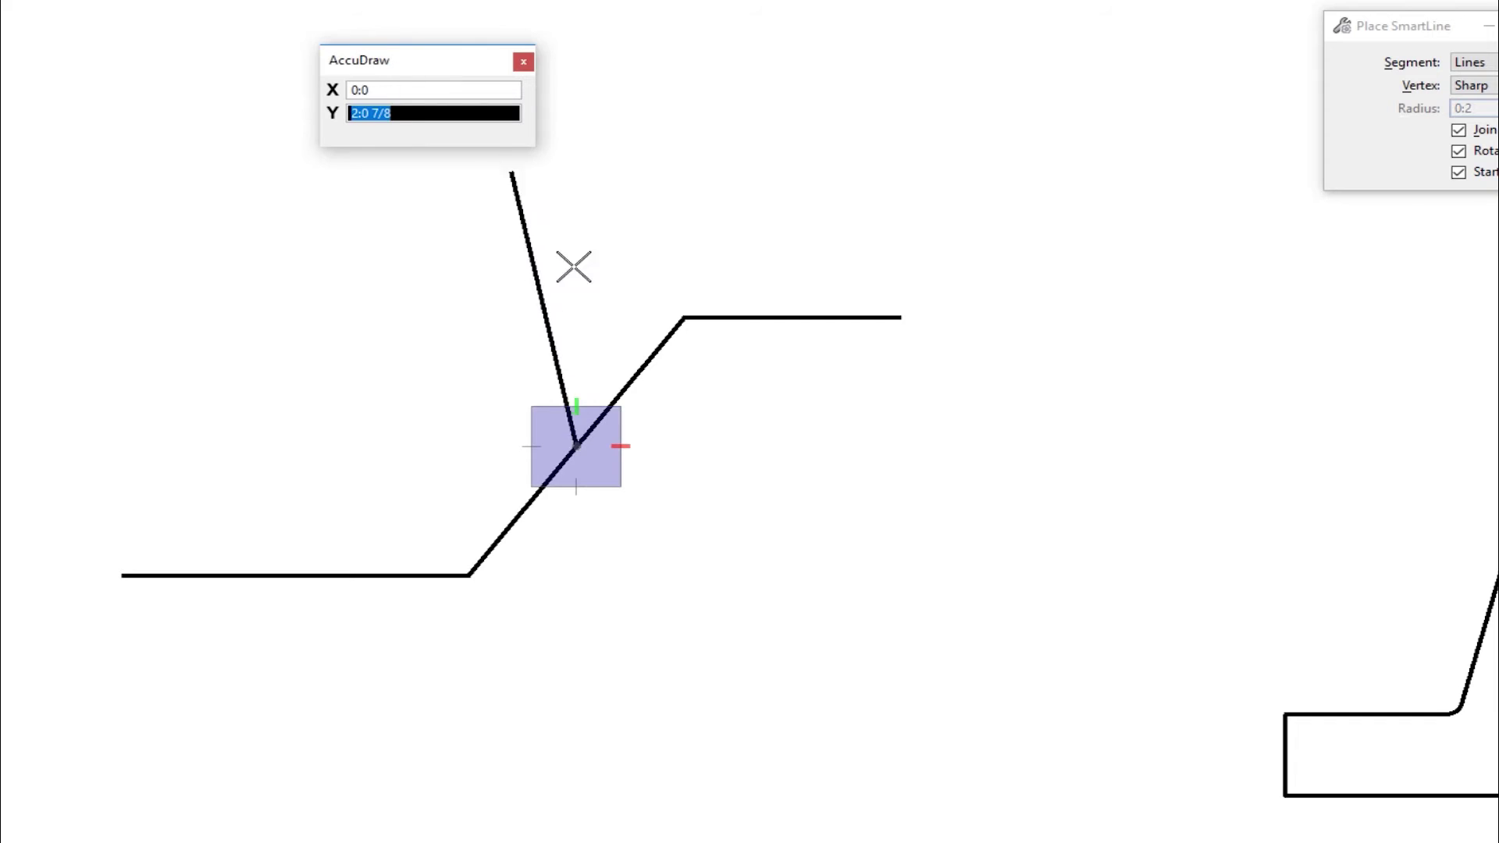
Rotate AccuDraw to the sloped line with RE, then reset to discard the unfinished line
{"action": "key", "text": "r"}
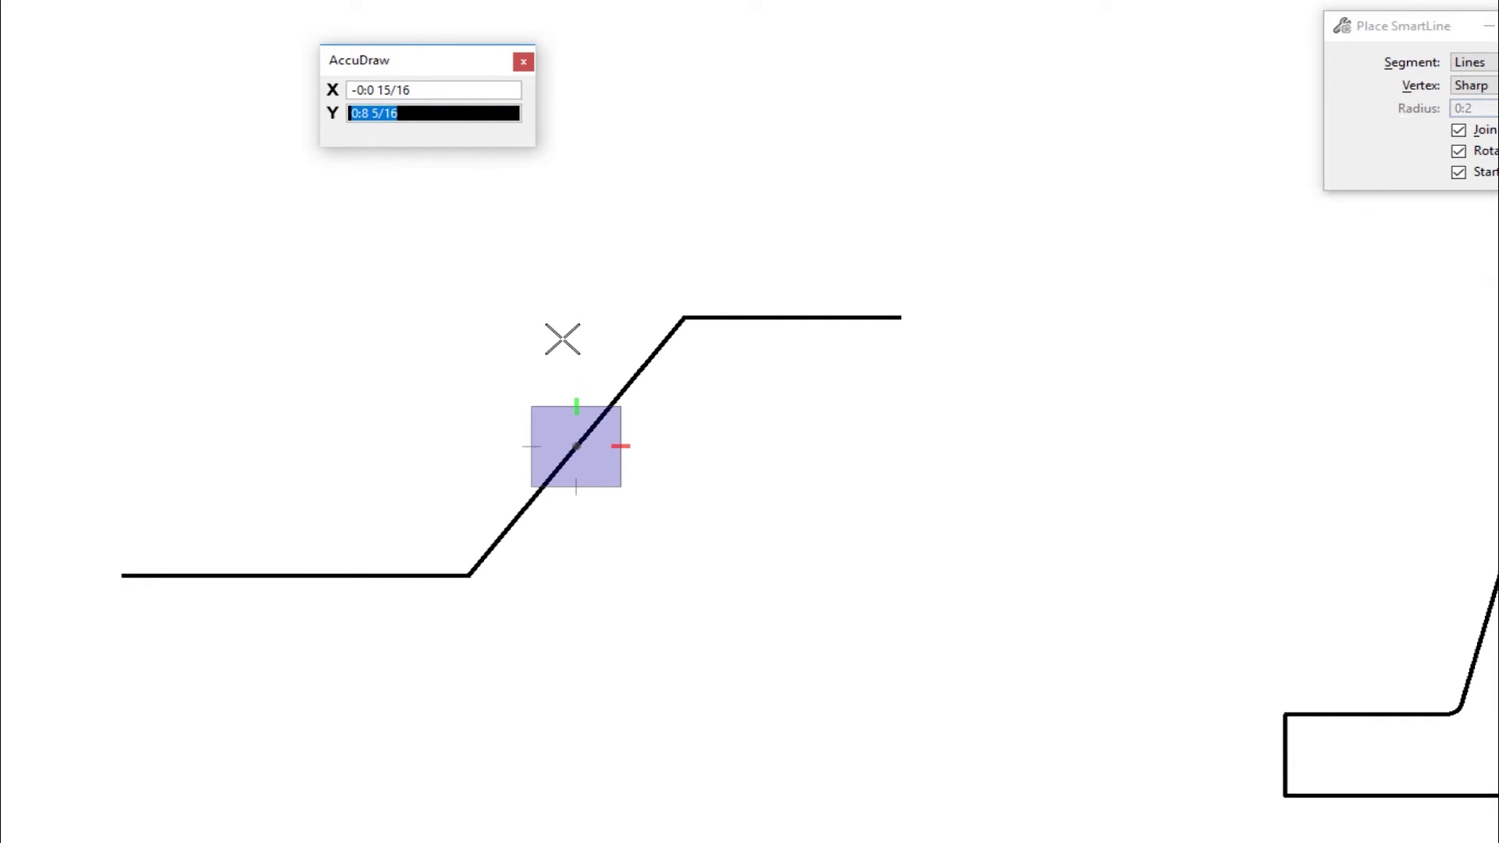
{"action": "key", "text": "e"}
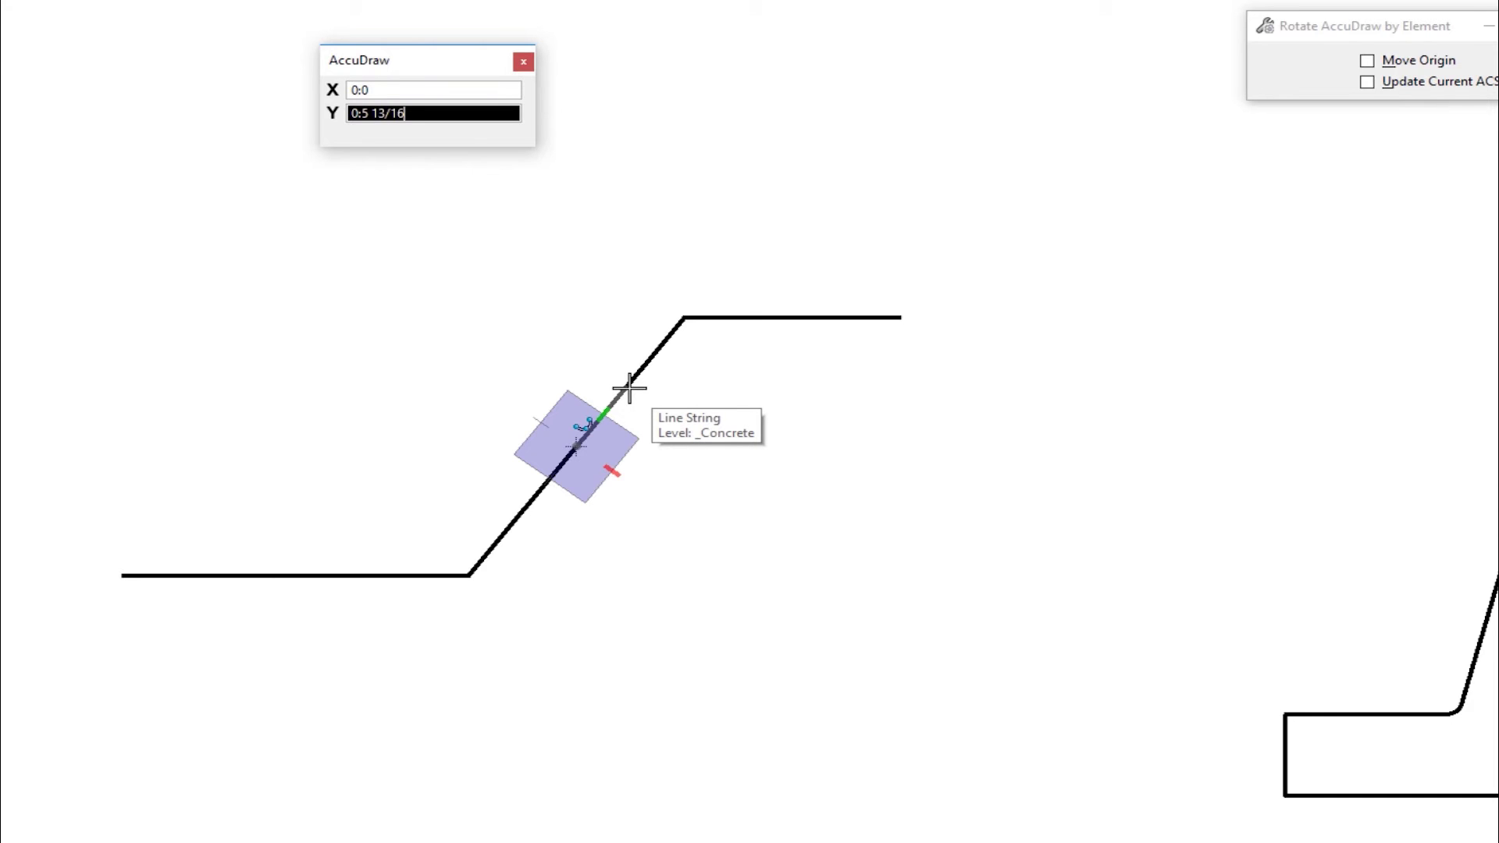
{"action": "left_click", "coordinate": [627, 388]}
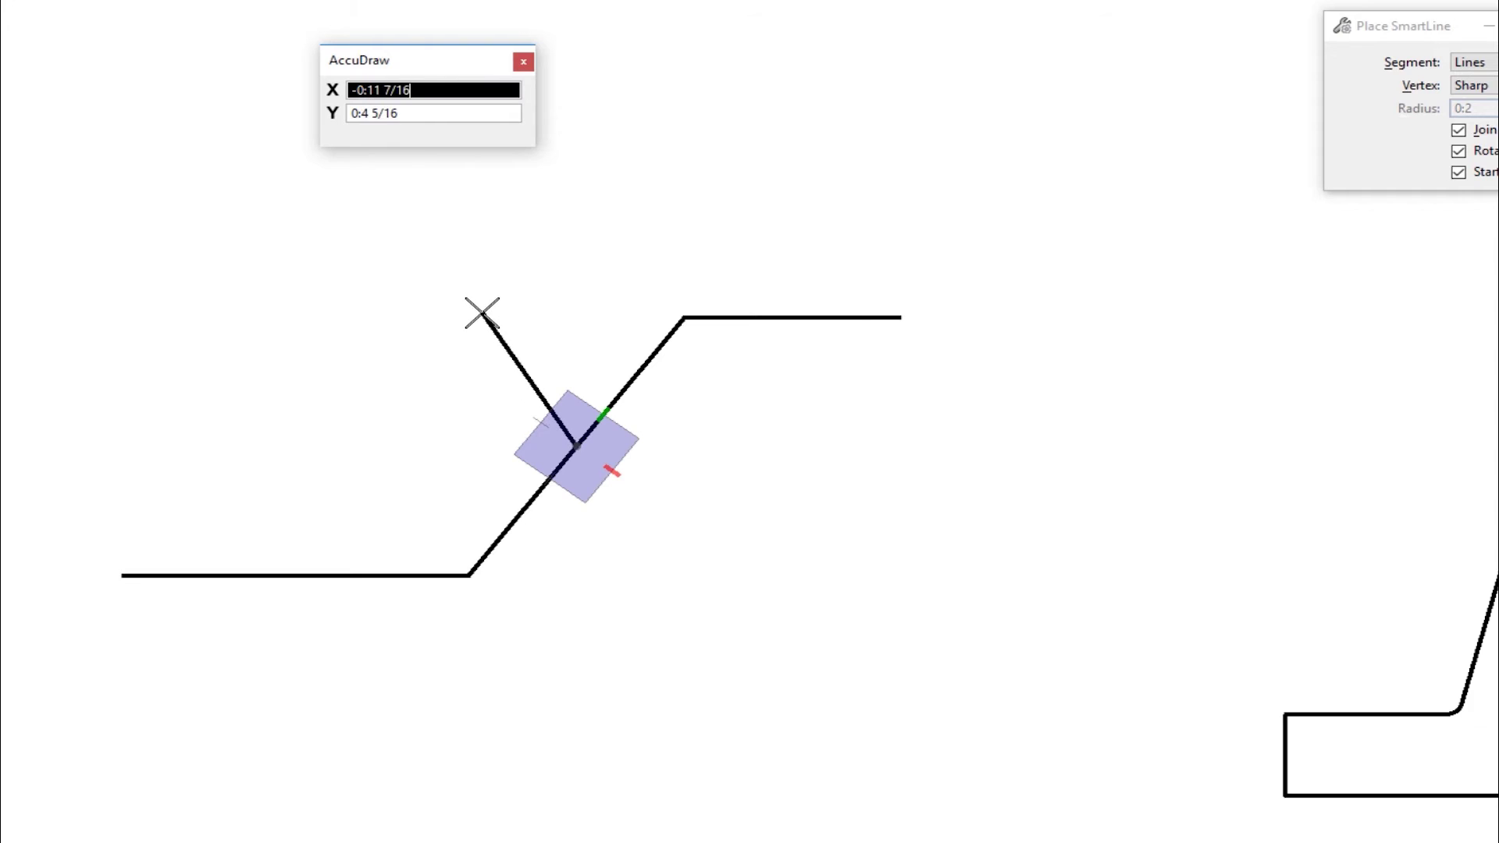
{"action": "right_click", "coordinate": [458, 334]}
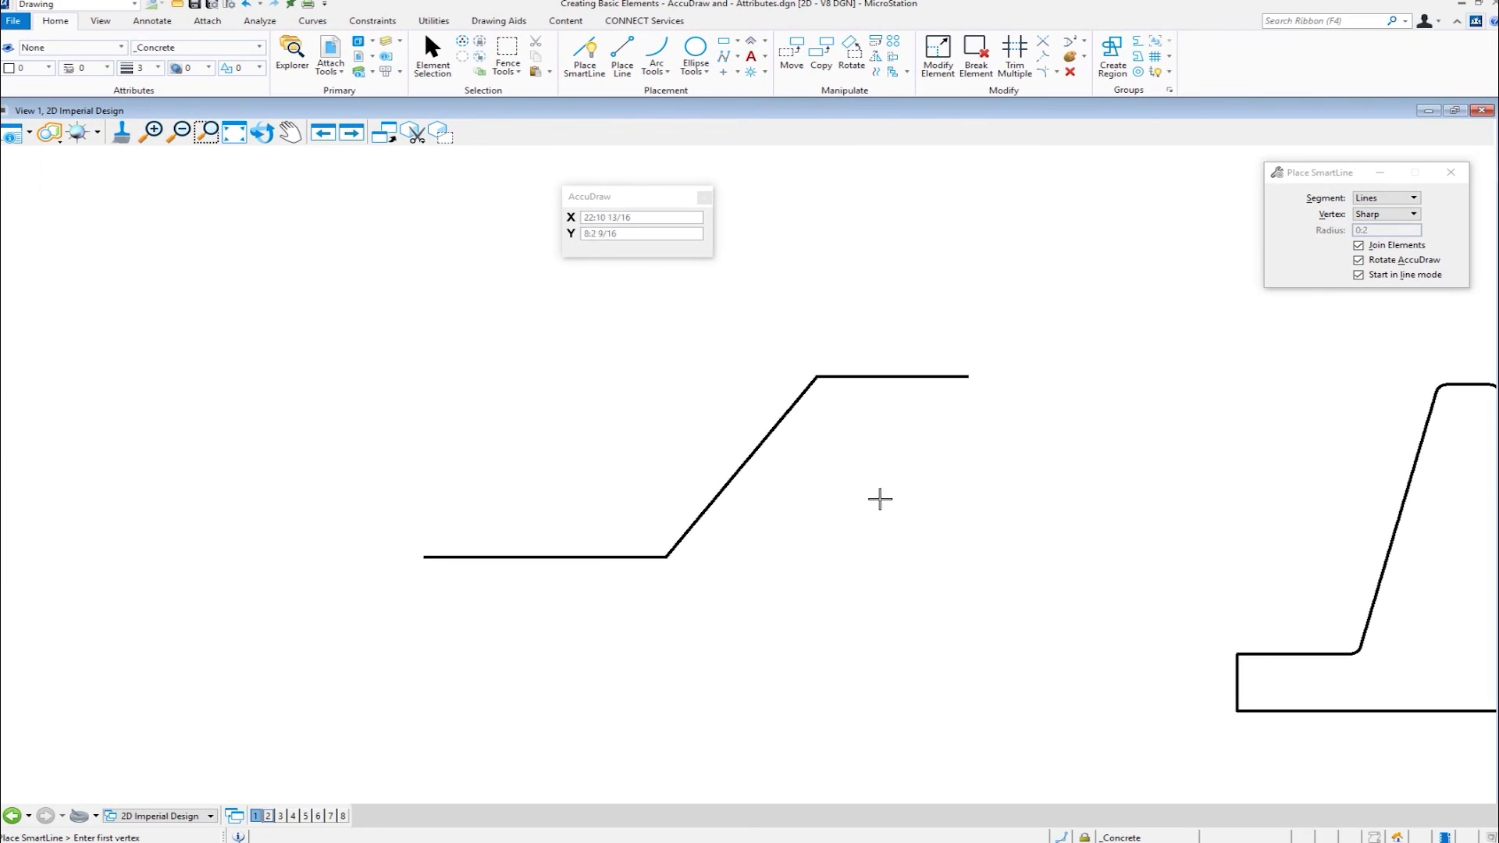
Set Place Circle to Center method with a locked diameter of 0:1 1/2, panning to the wall
{"action": "left_click", "coordinate": [697, 51]}
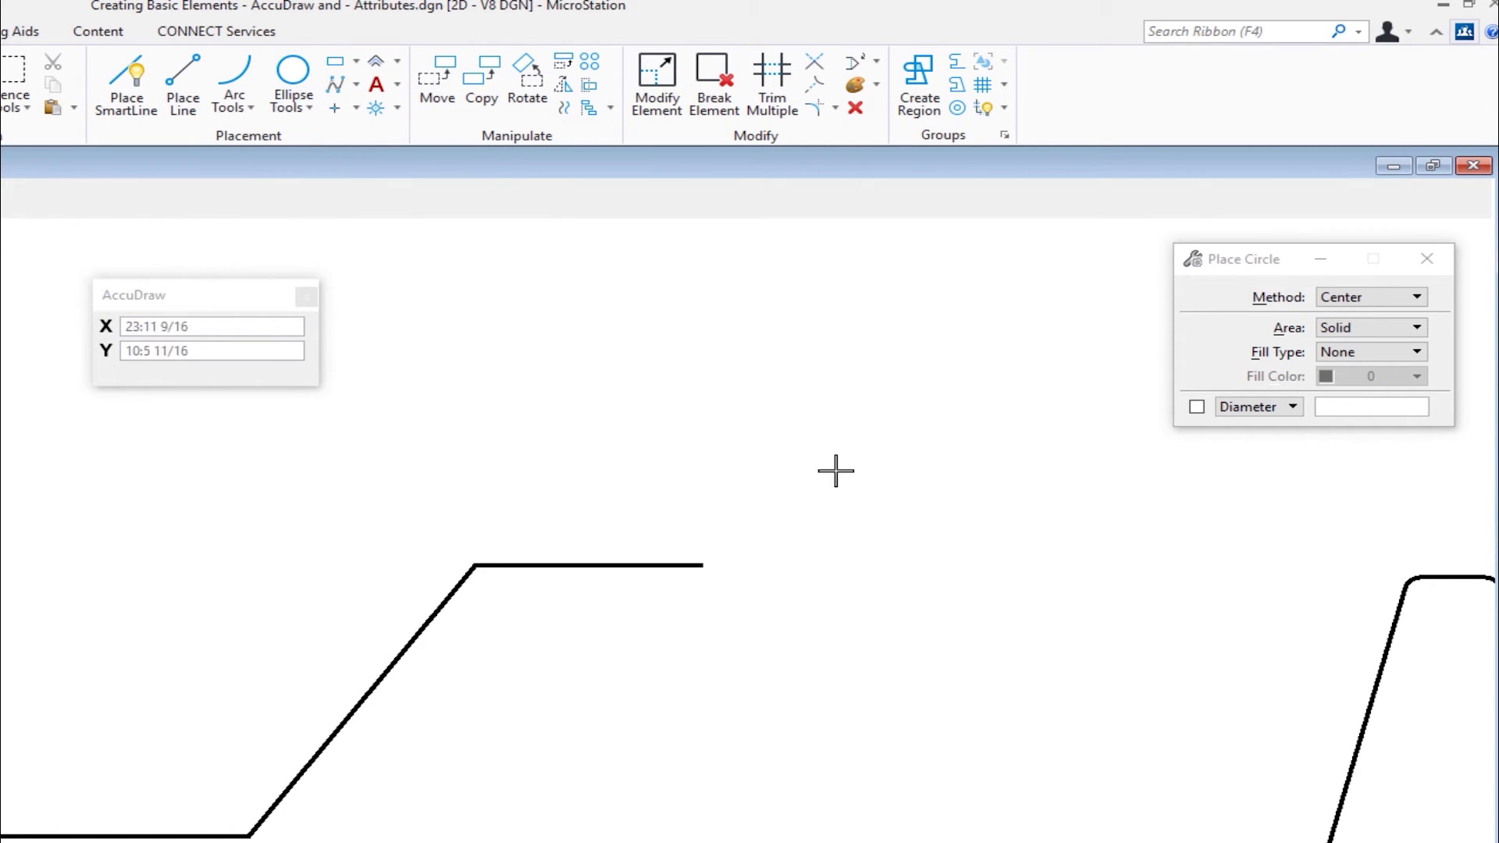
{"action": "left_click", "coordinate": [1378, 298]}
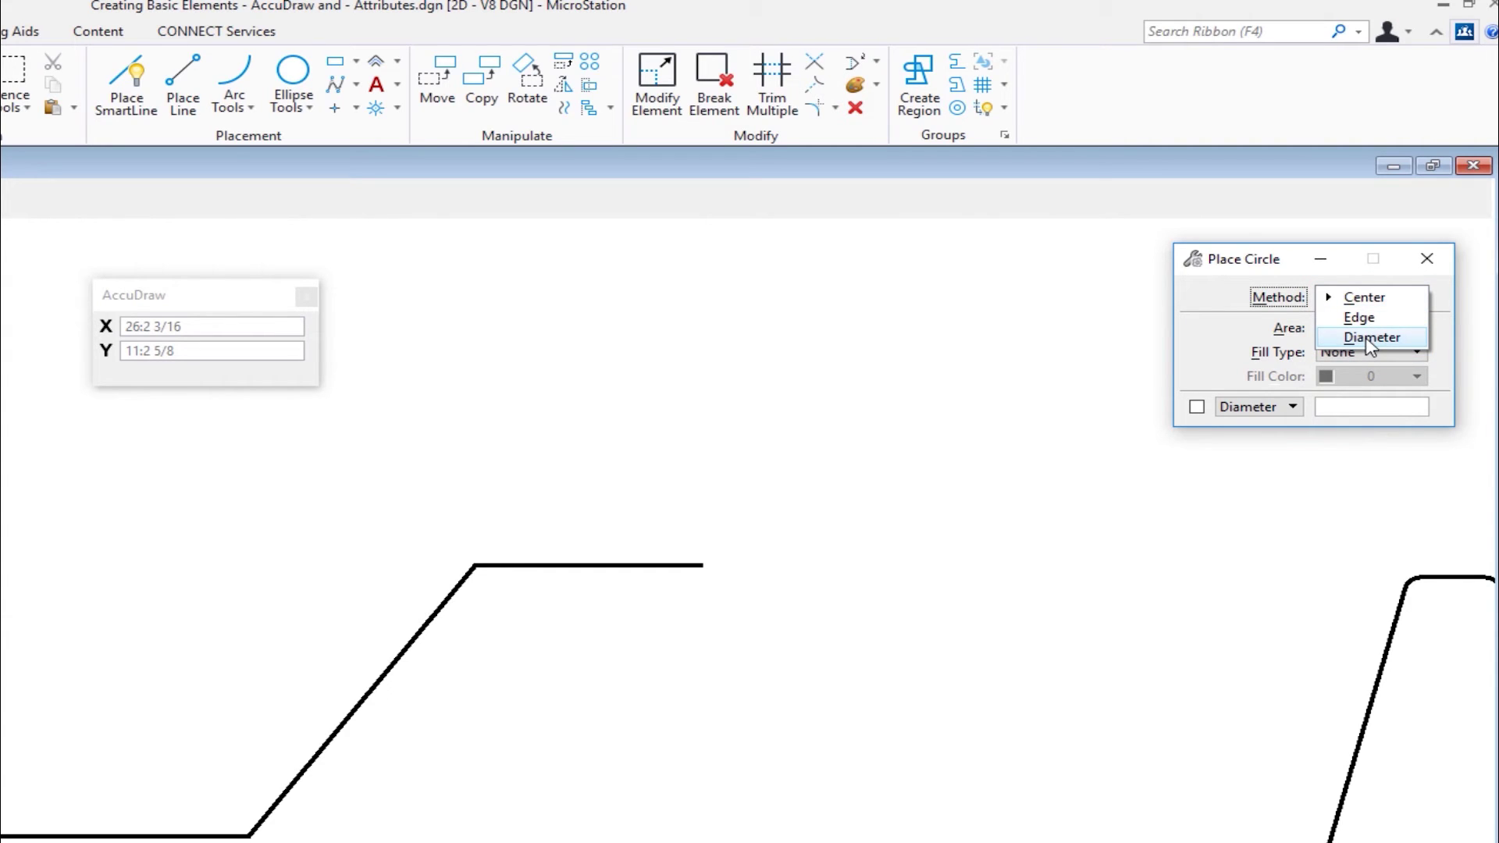
{"action": "left_click", "coordinate": [1357, 302]}
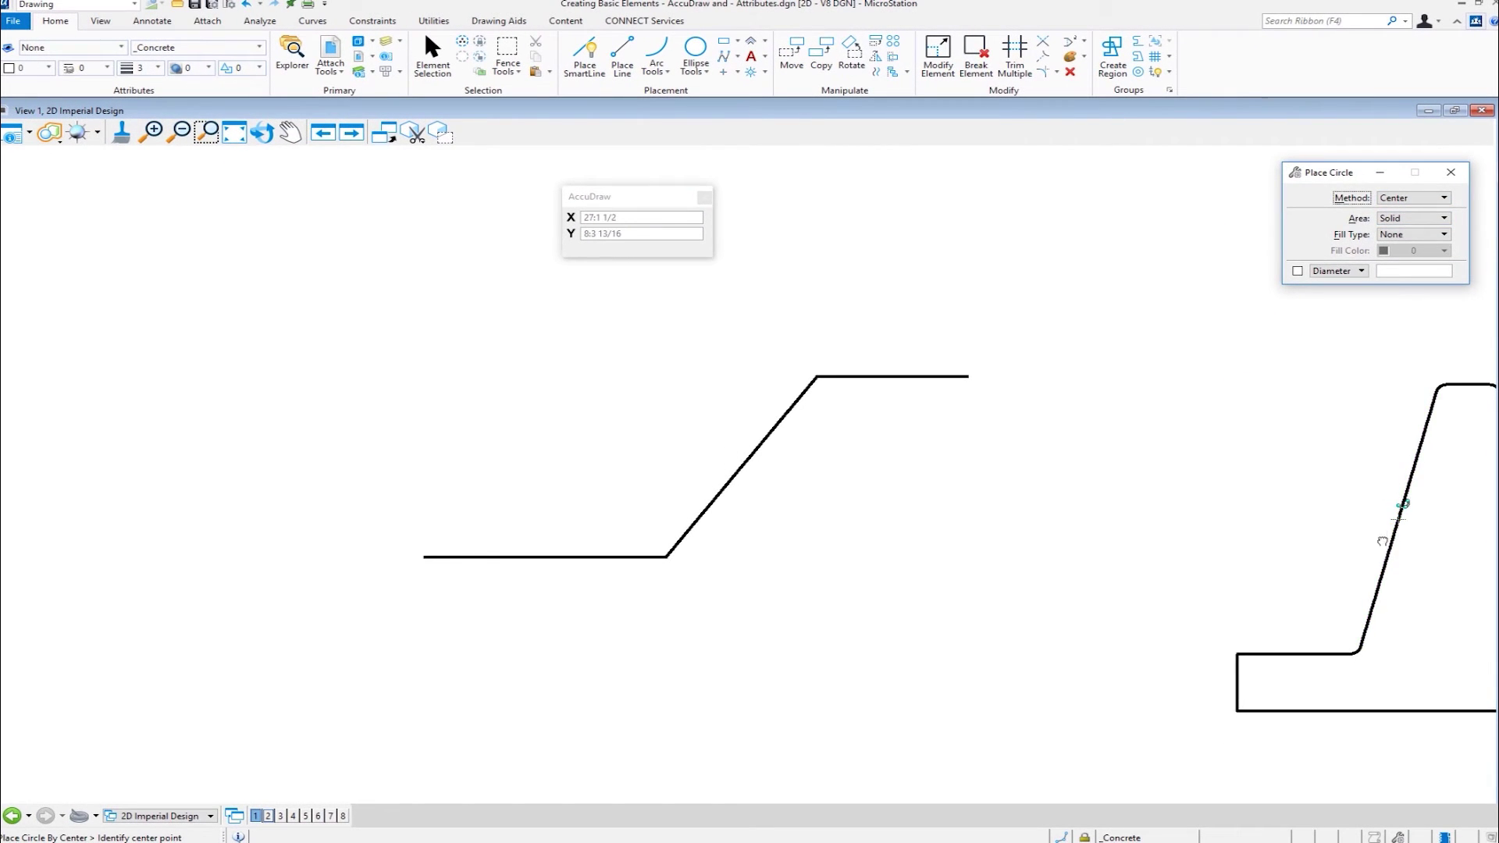
{"action": "mouse_move", "coordinate": [1382, 541]}
{"action": "middle_mouse_down"}
{"action": "mouse_move", "coordinate": [1074, 466]}
{"action": "mouse_move", "coordinate": [830, 445]}
{"action": "mouse_move", "coordinate": [851, 453]}
{"action": "middle_mouse_up"}
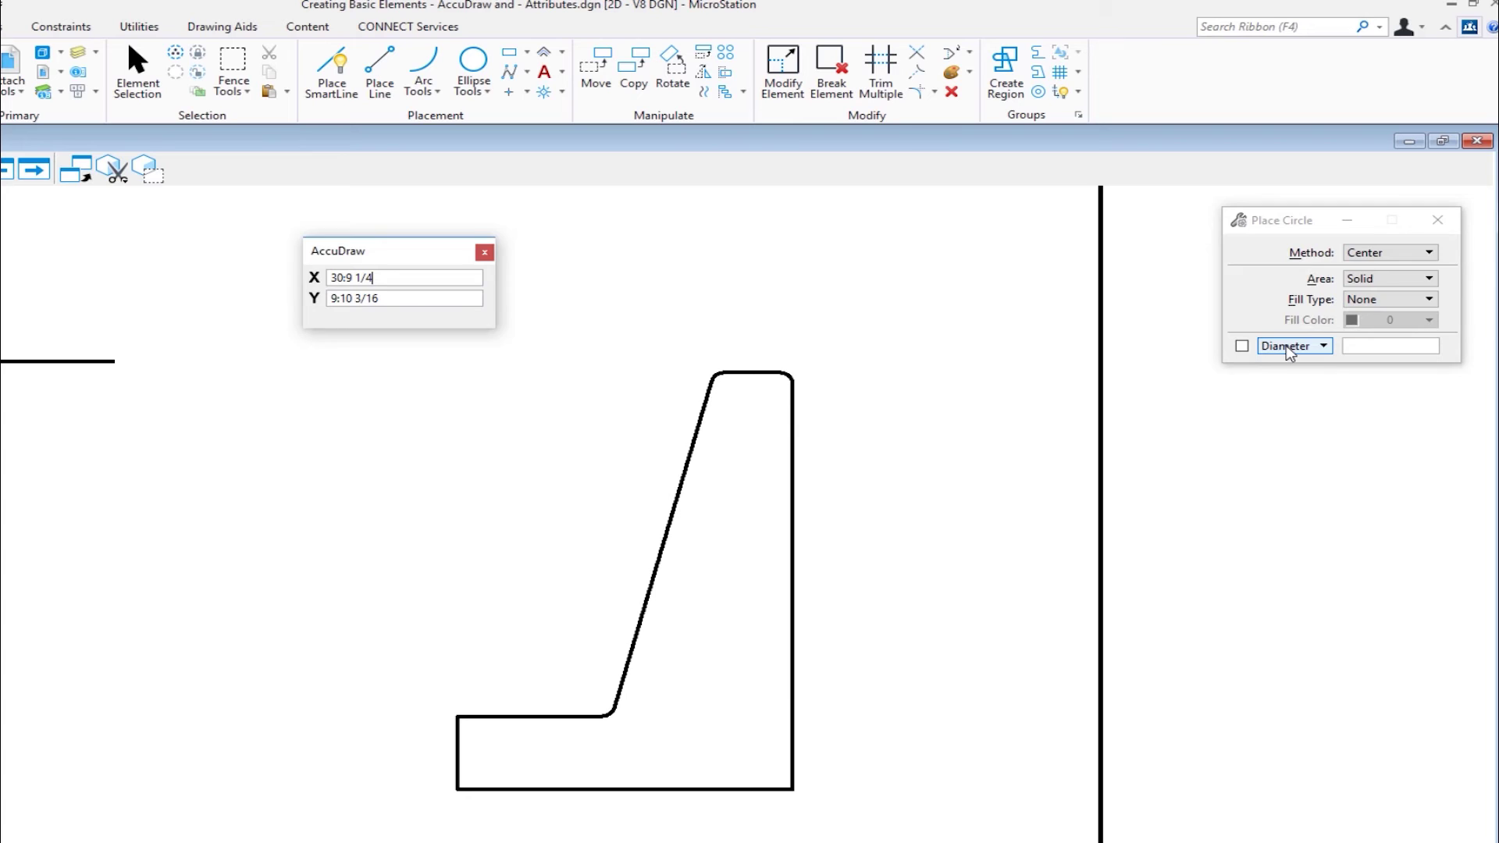
{"action": "left_click", "coordinate": [1287, 349]}
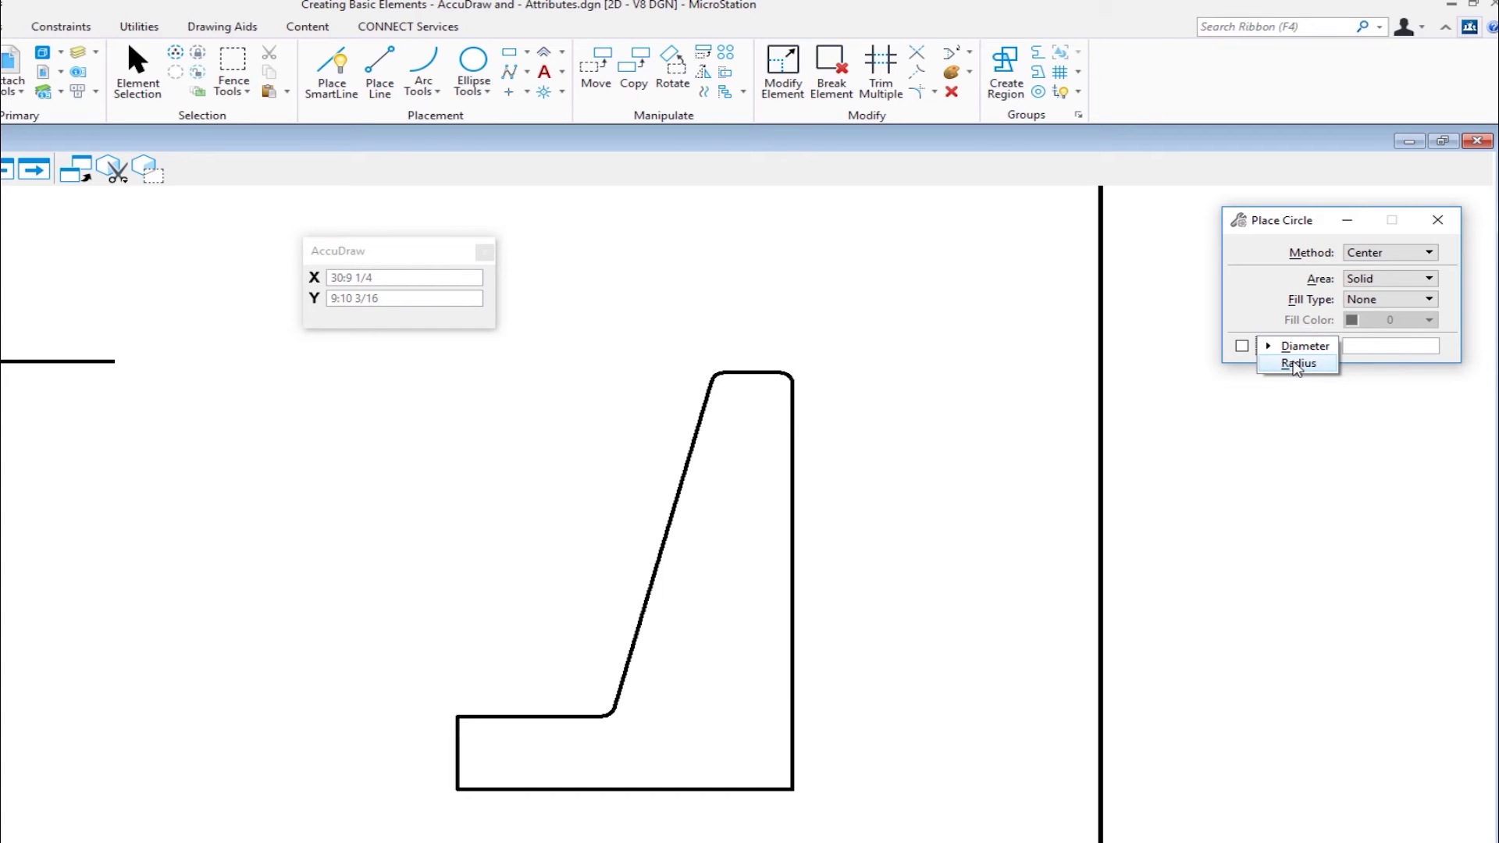
{"action": "left_click", "coordinate": [1293, 347]}
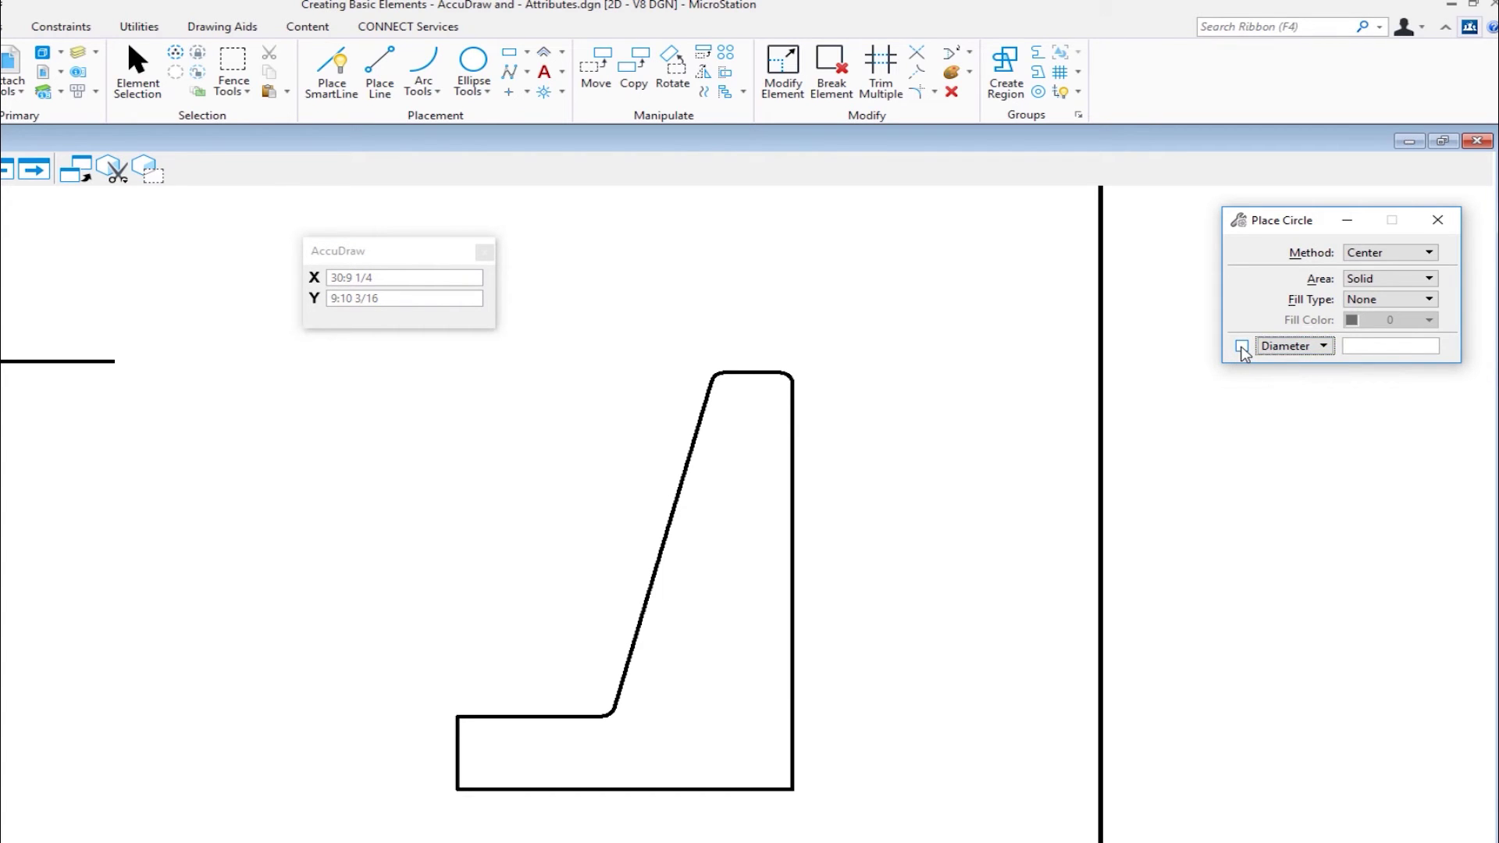
{"action": "left_click", "coordinate": [1241, 347]}
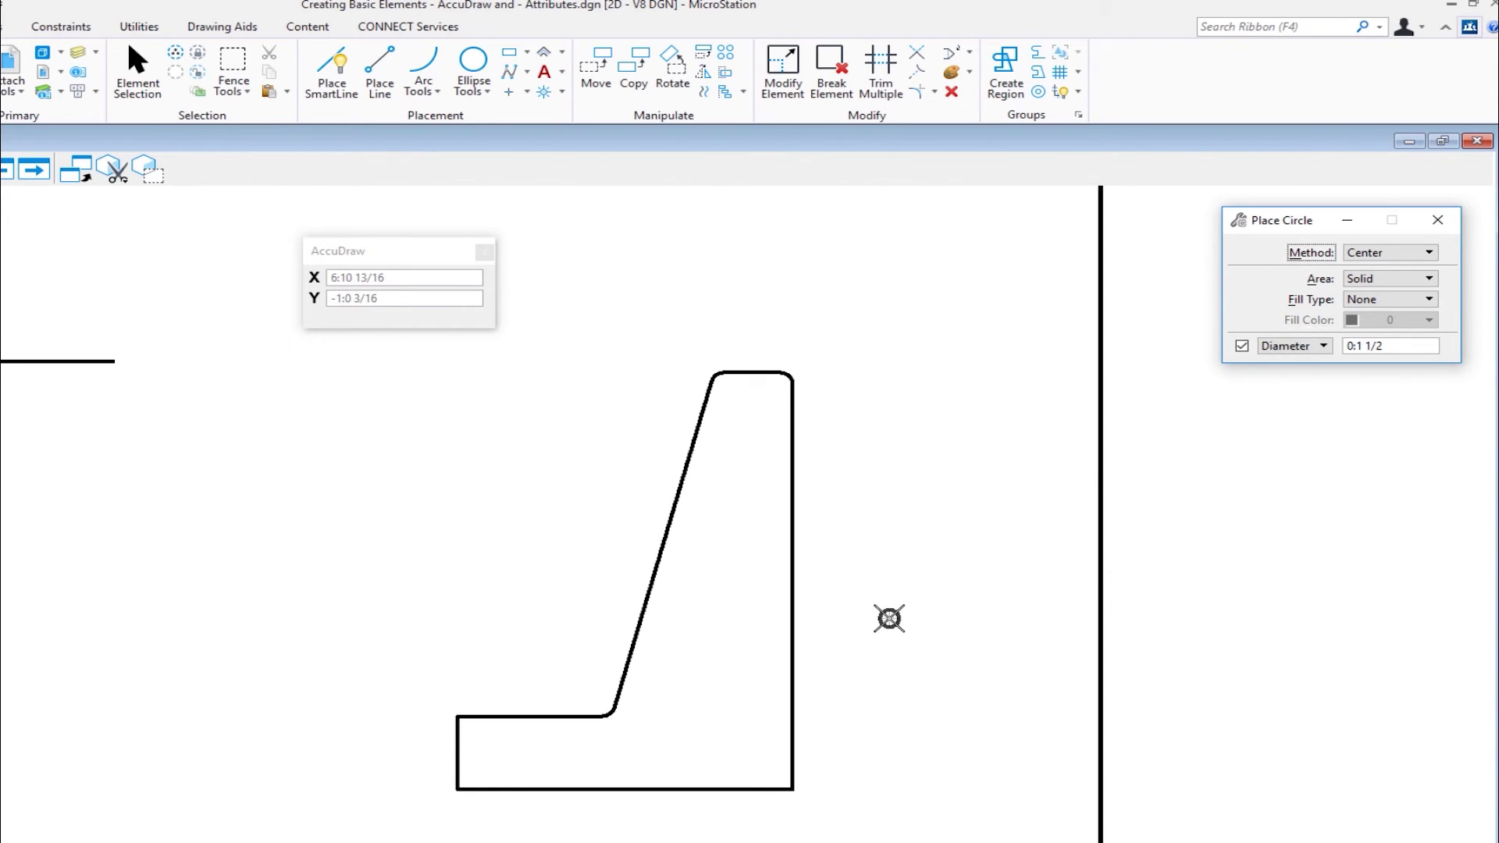
{"action": "scroll", "coordinate": [820, 808], "scroll_direction": "up", "scroll_amount": 2}
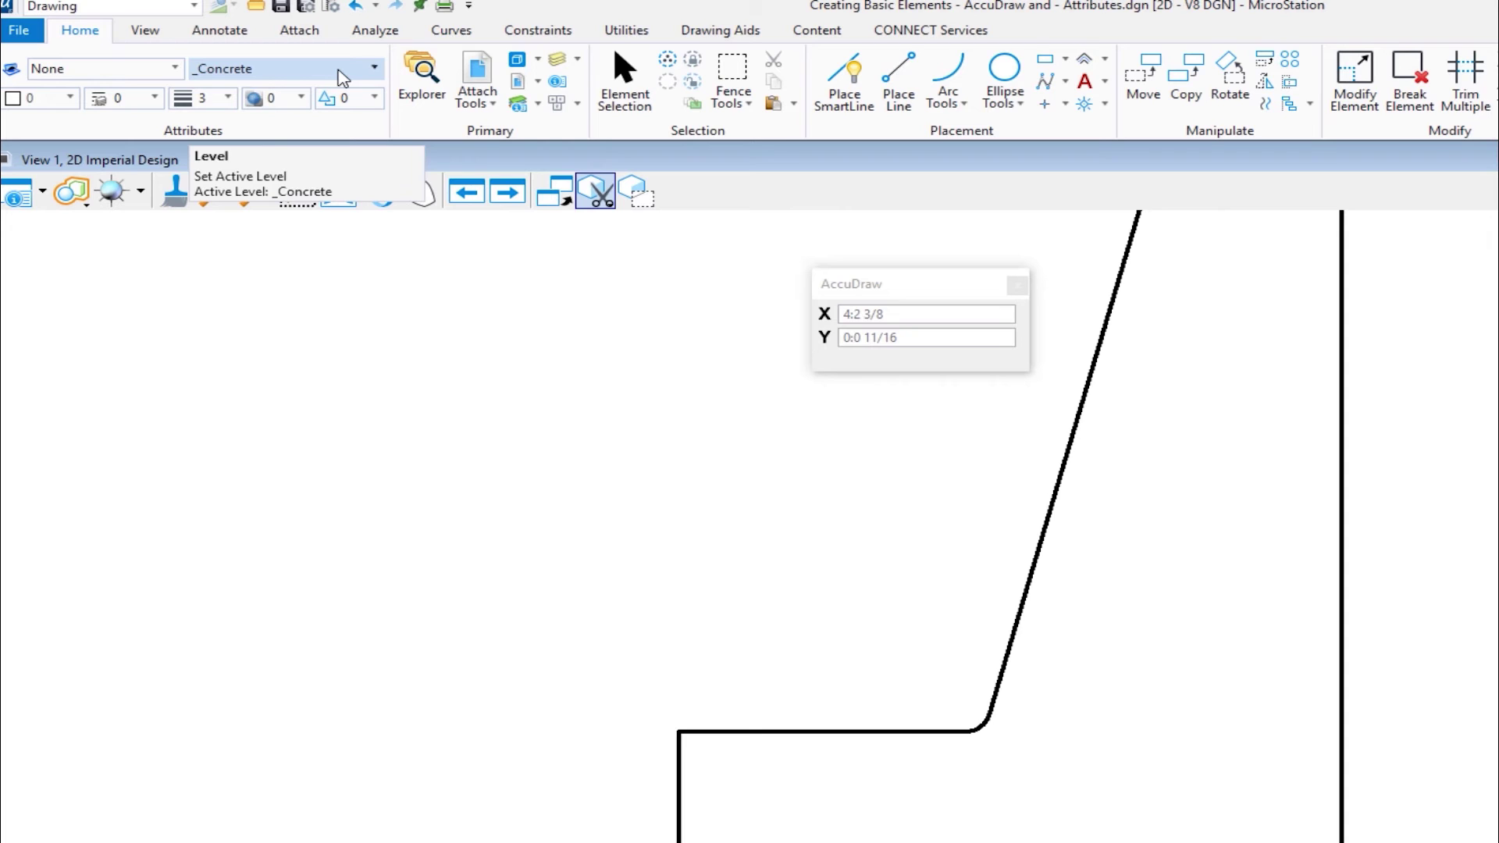
Set the active level to _Rebar, colour 3 (red), line style 2 and line weight 2
{"action": "left_click", "coordinate": [341, 78]}
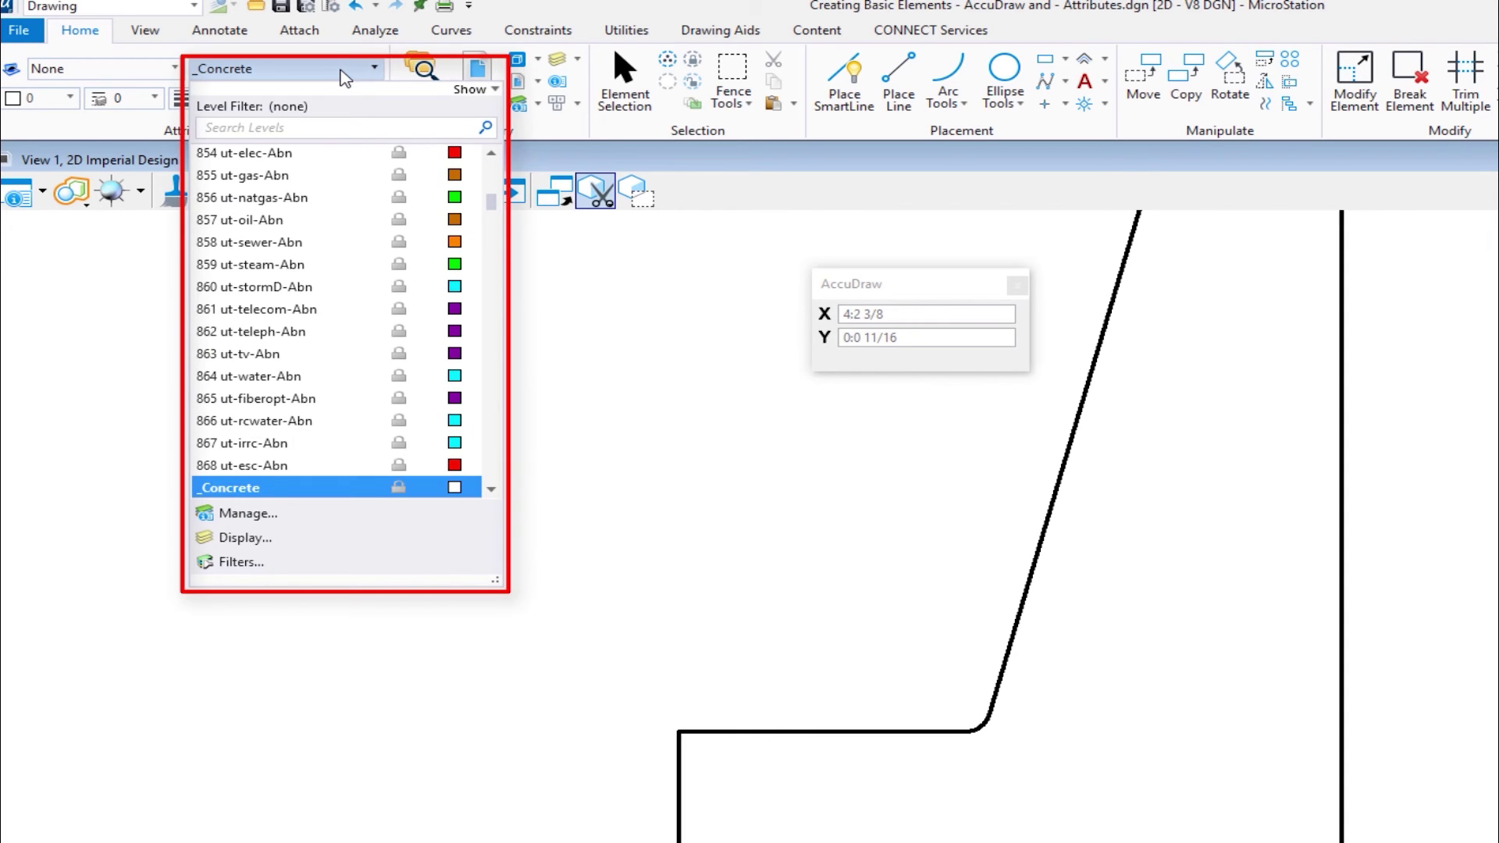
{"action": "scroll", "coordinate": [281, 426], "scroll_direction": "down", "scroll_amount": 1}
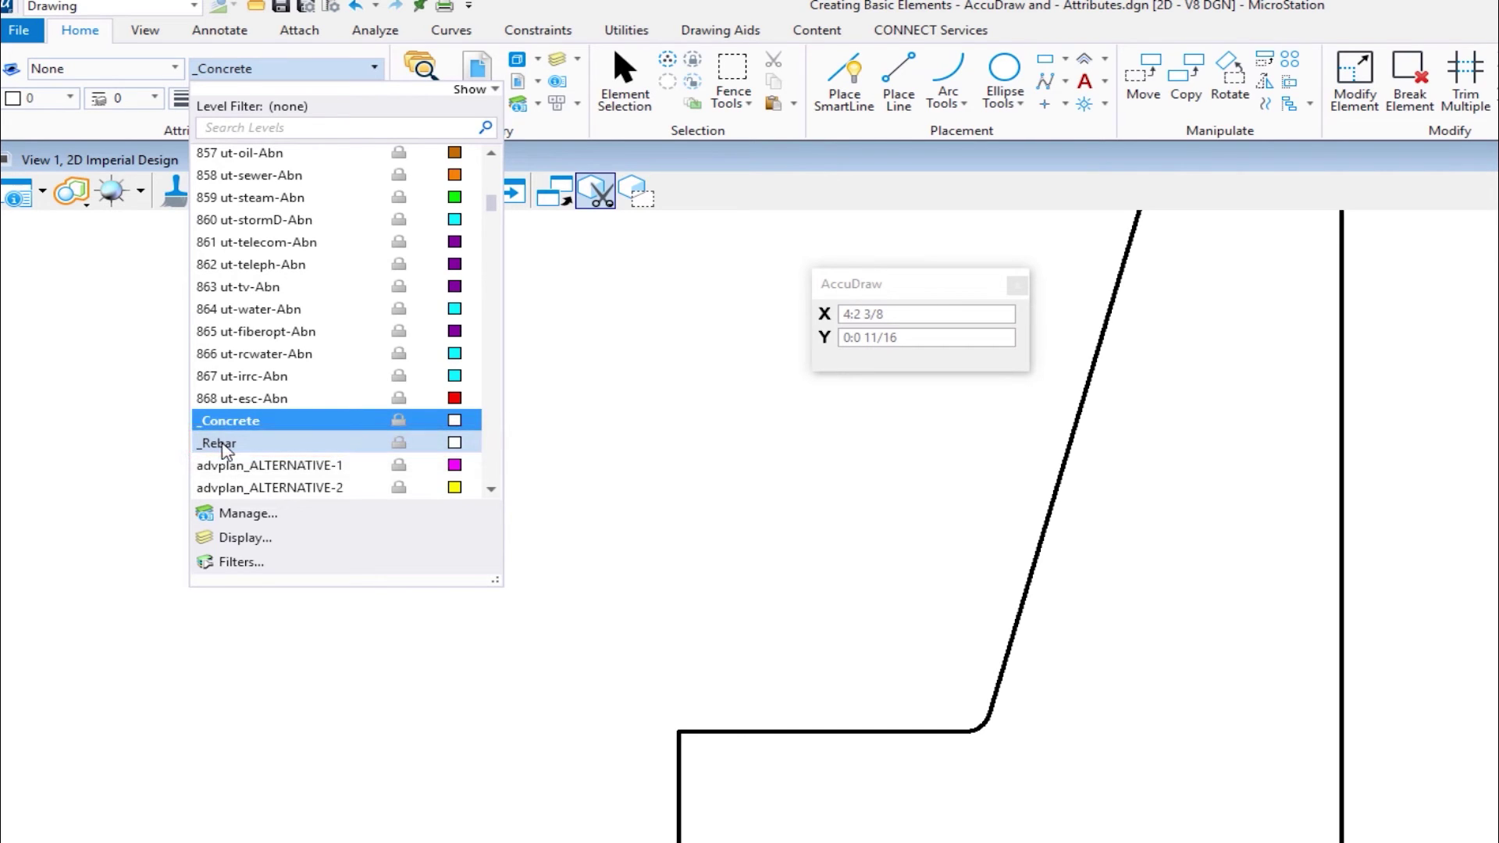
{"action": "left_click", "coordinate": [221, 444]}
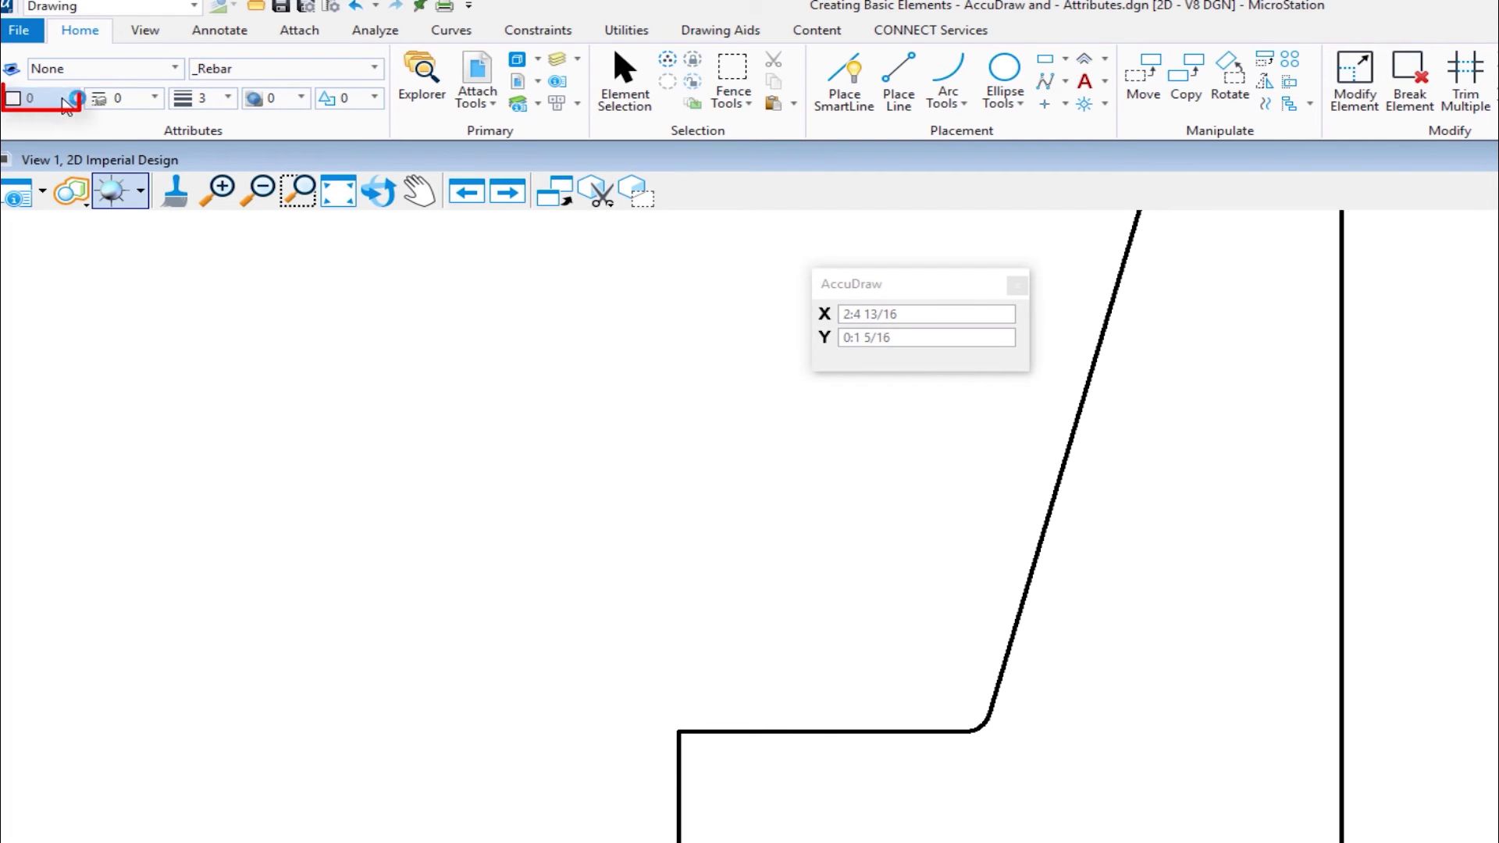
{"action": "left_click", "coordinate": [66, 100]}
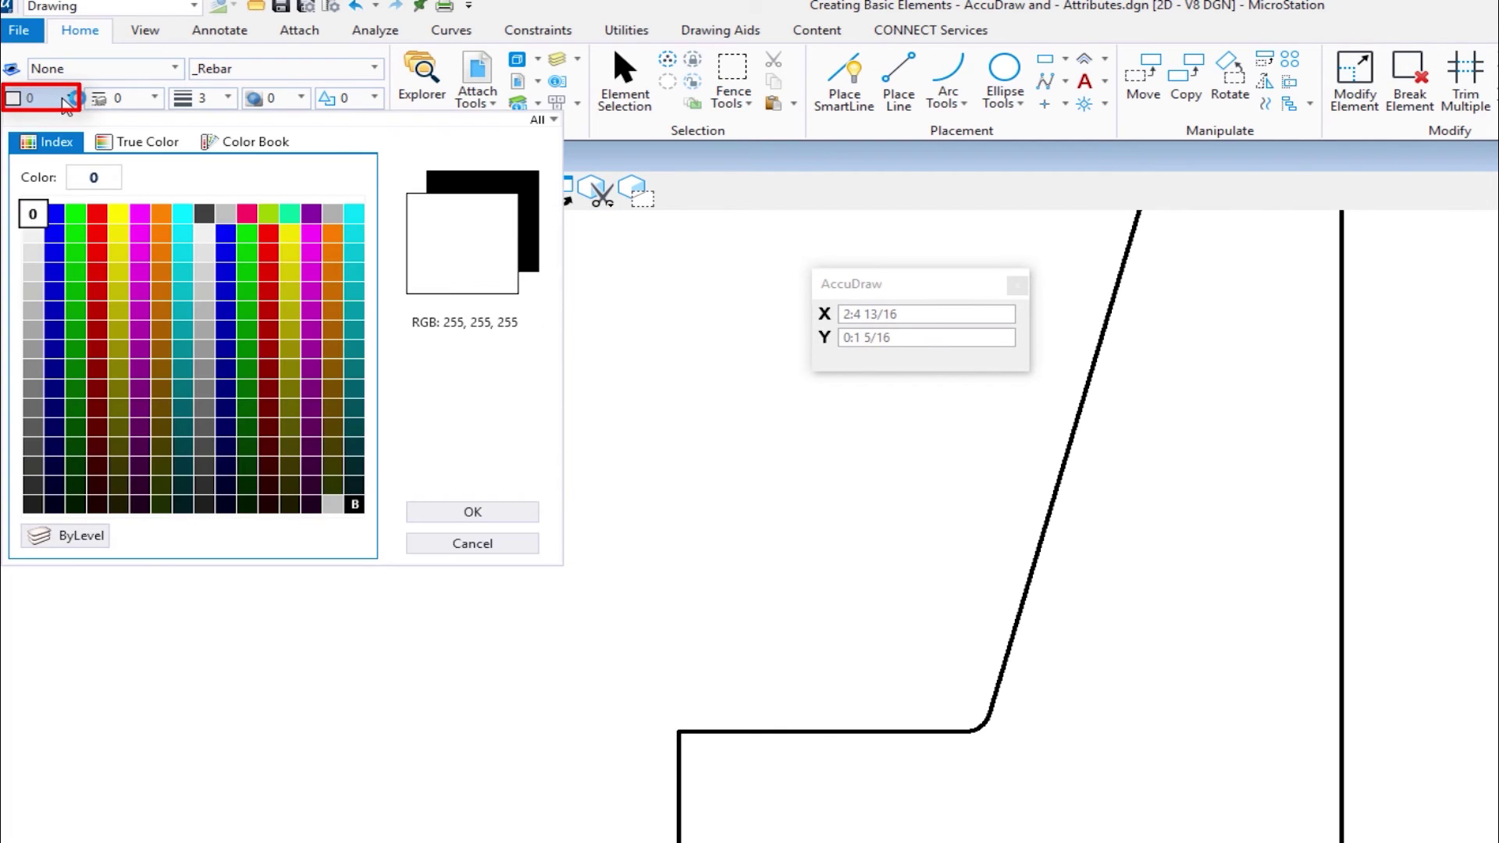
{"action": "left_click", "coordinate": [97, 215]}
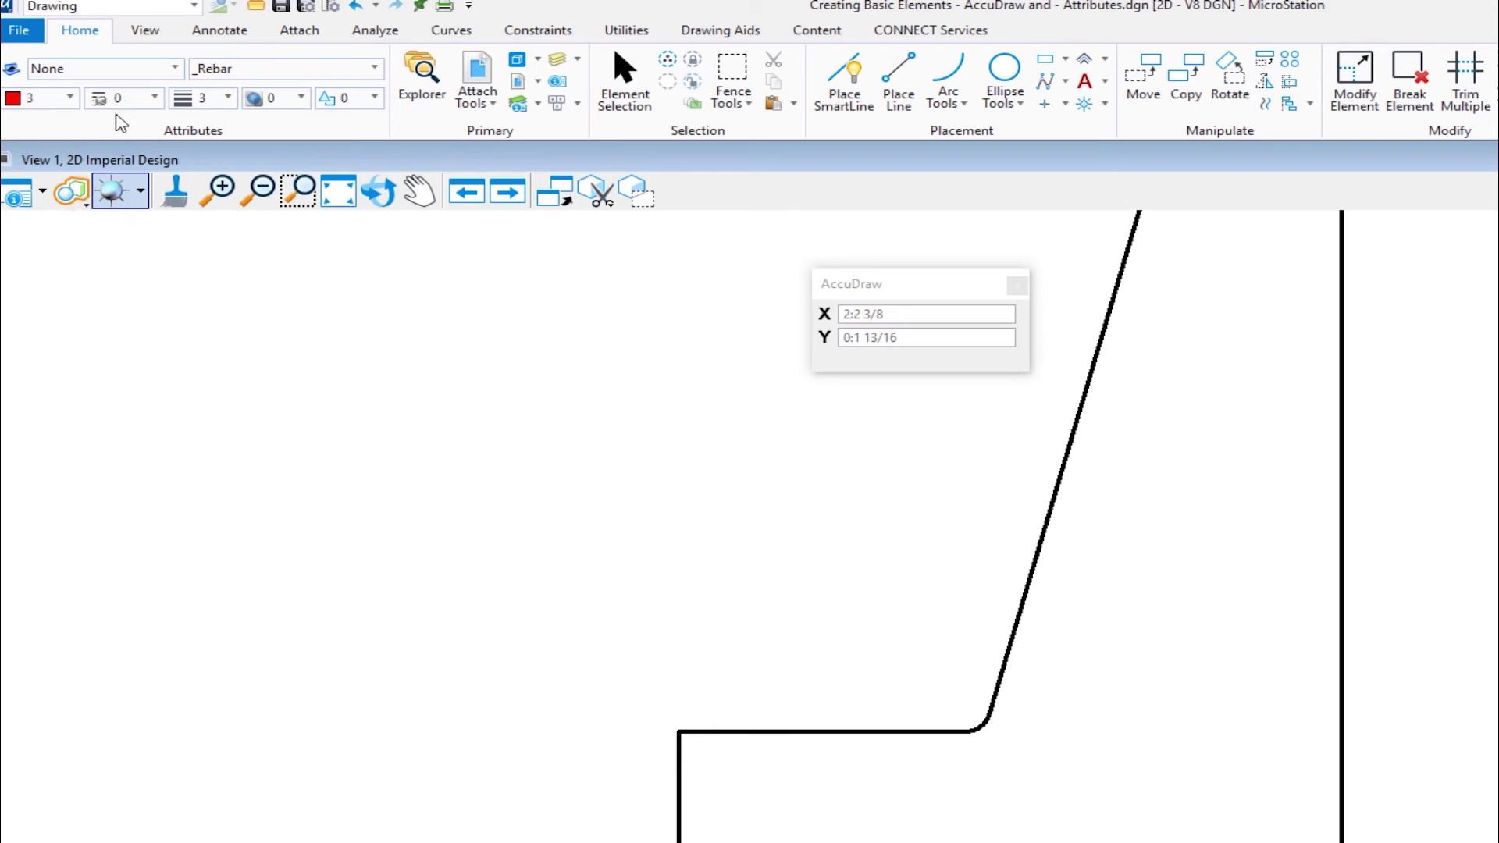
{"action": "left_click", "coordinate": [146, 97]}
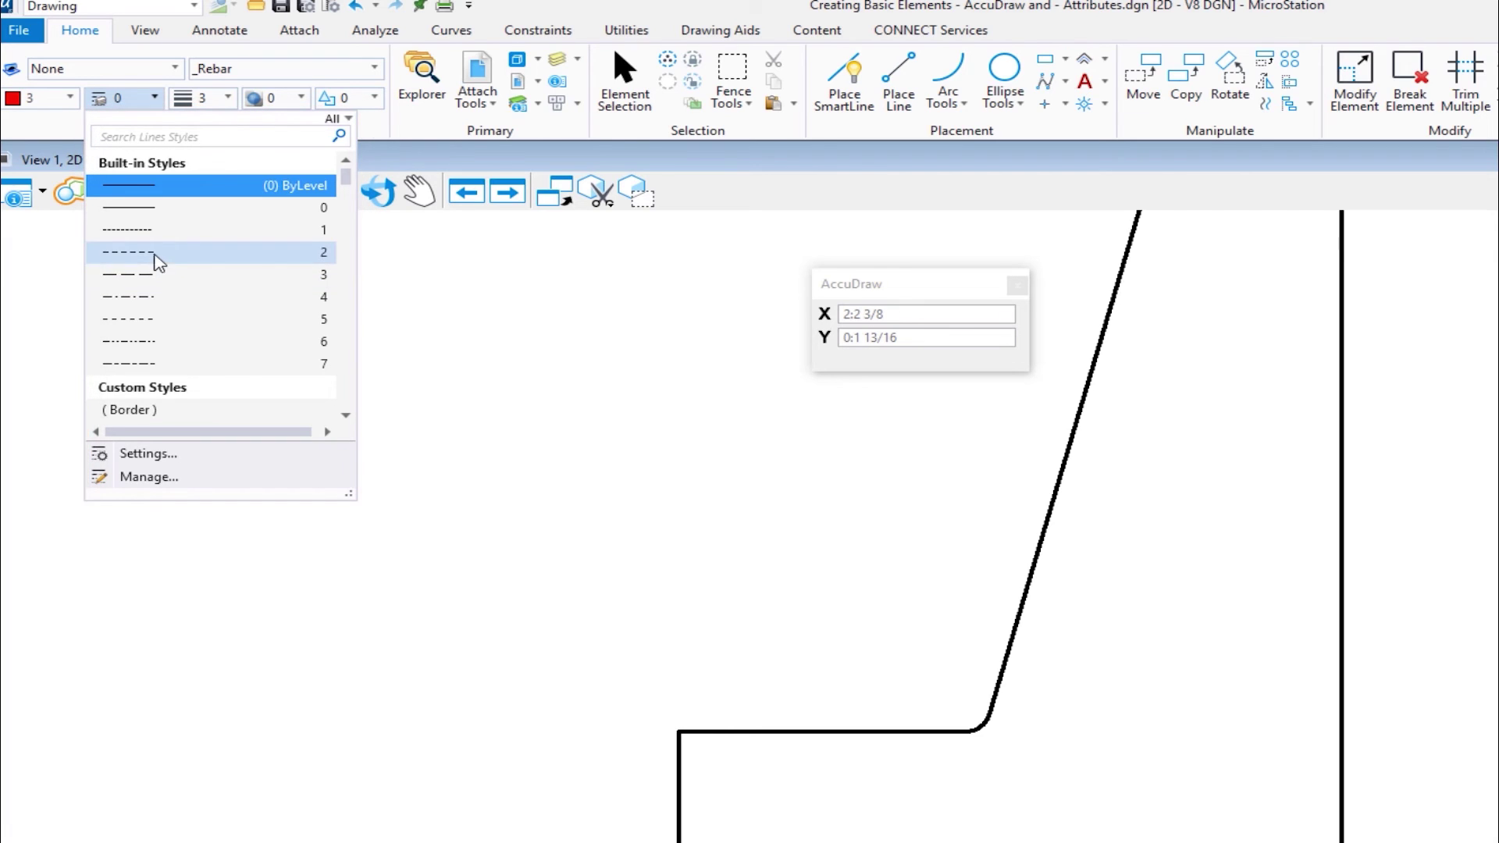
{"action": "left_click", "coordinate": [155, 255]}
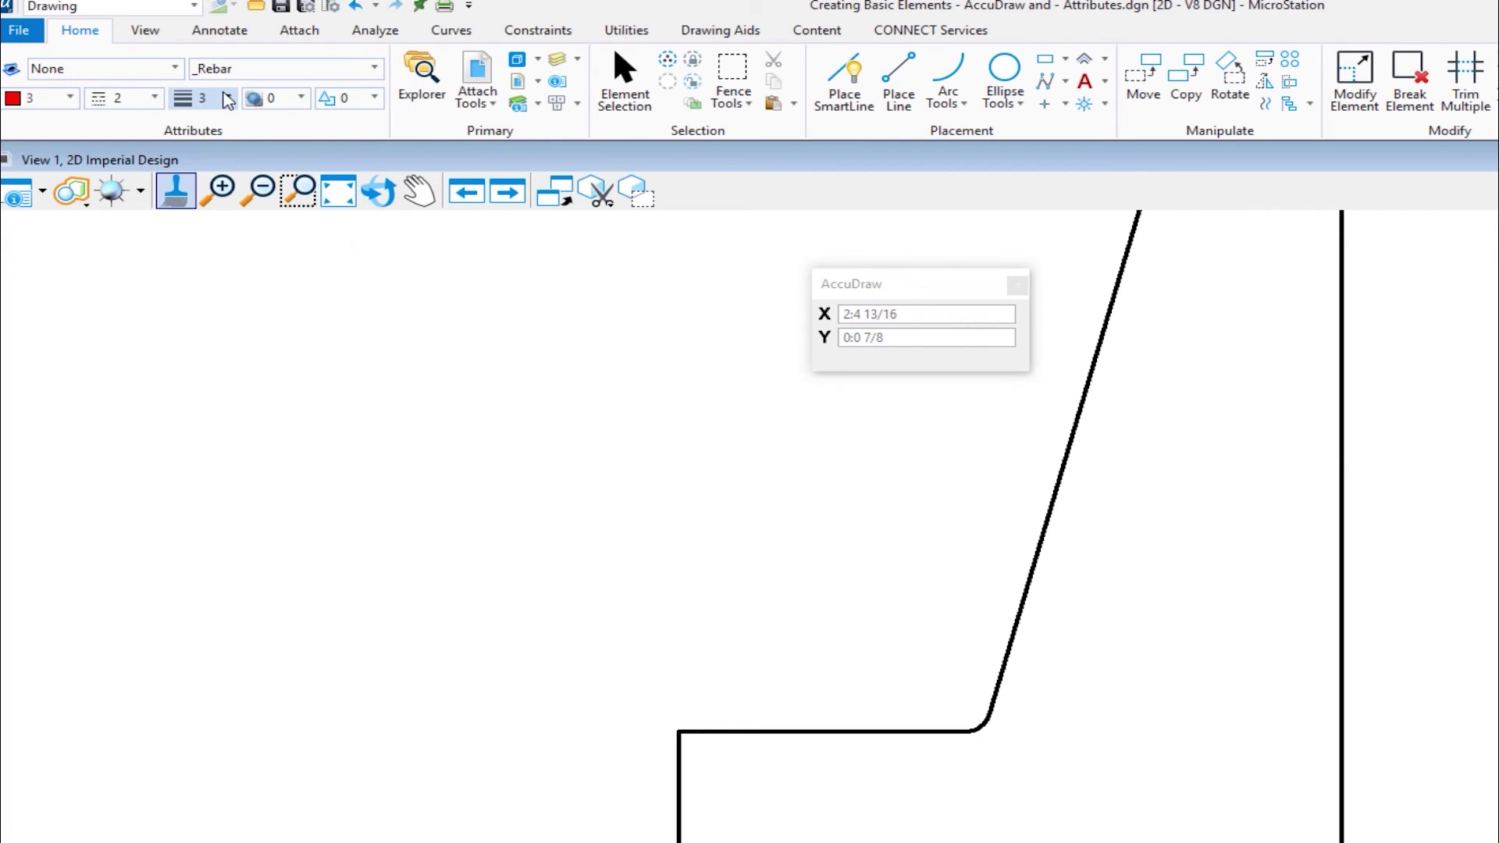
{"action": "left_click", "coordinate": [227, 98]}
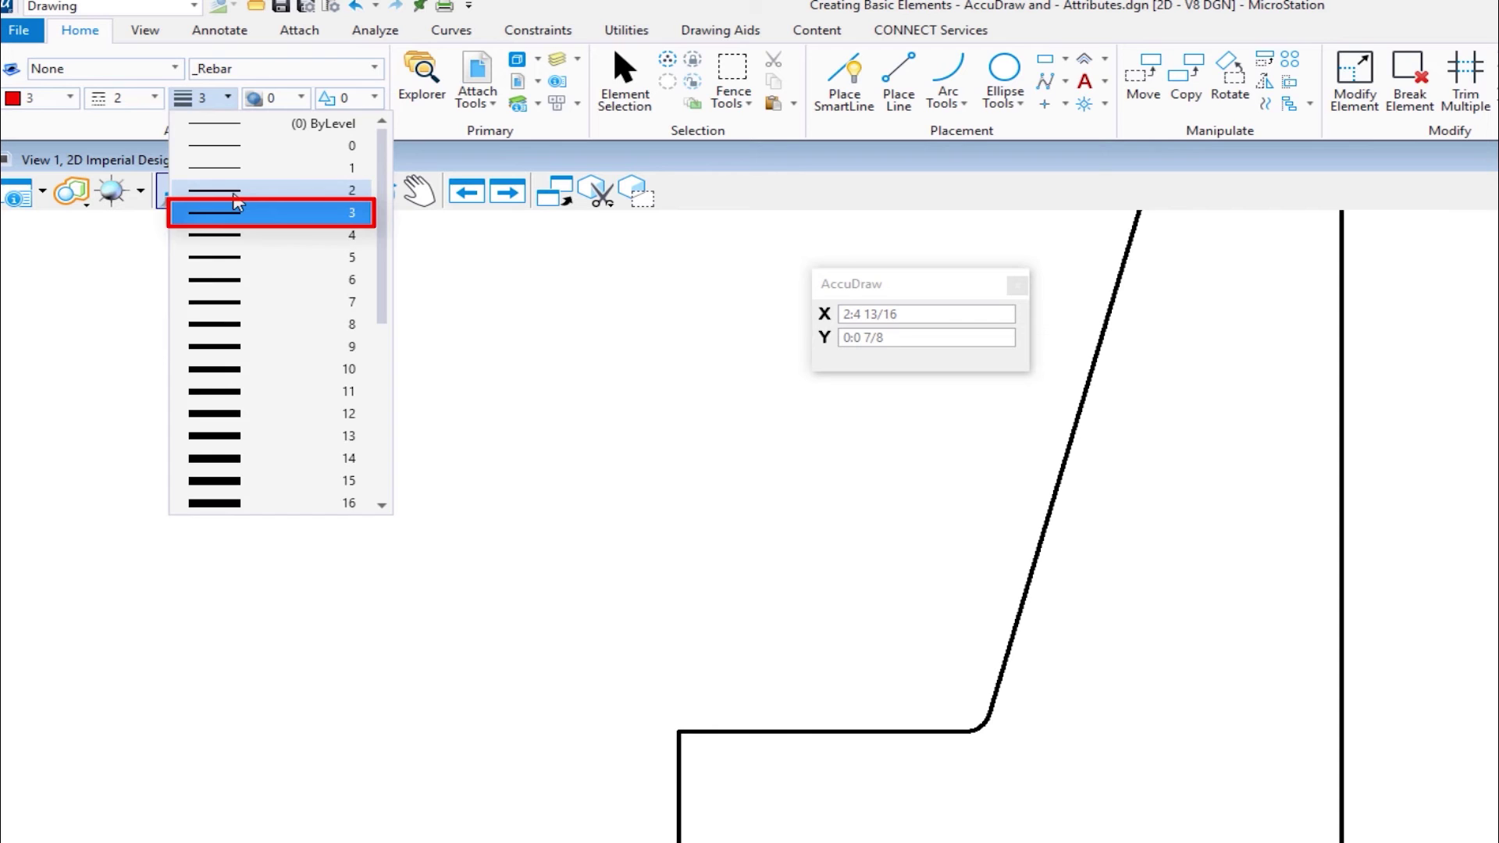
{"action": "left_click", "coordinate": [234, 196]}
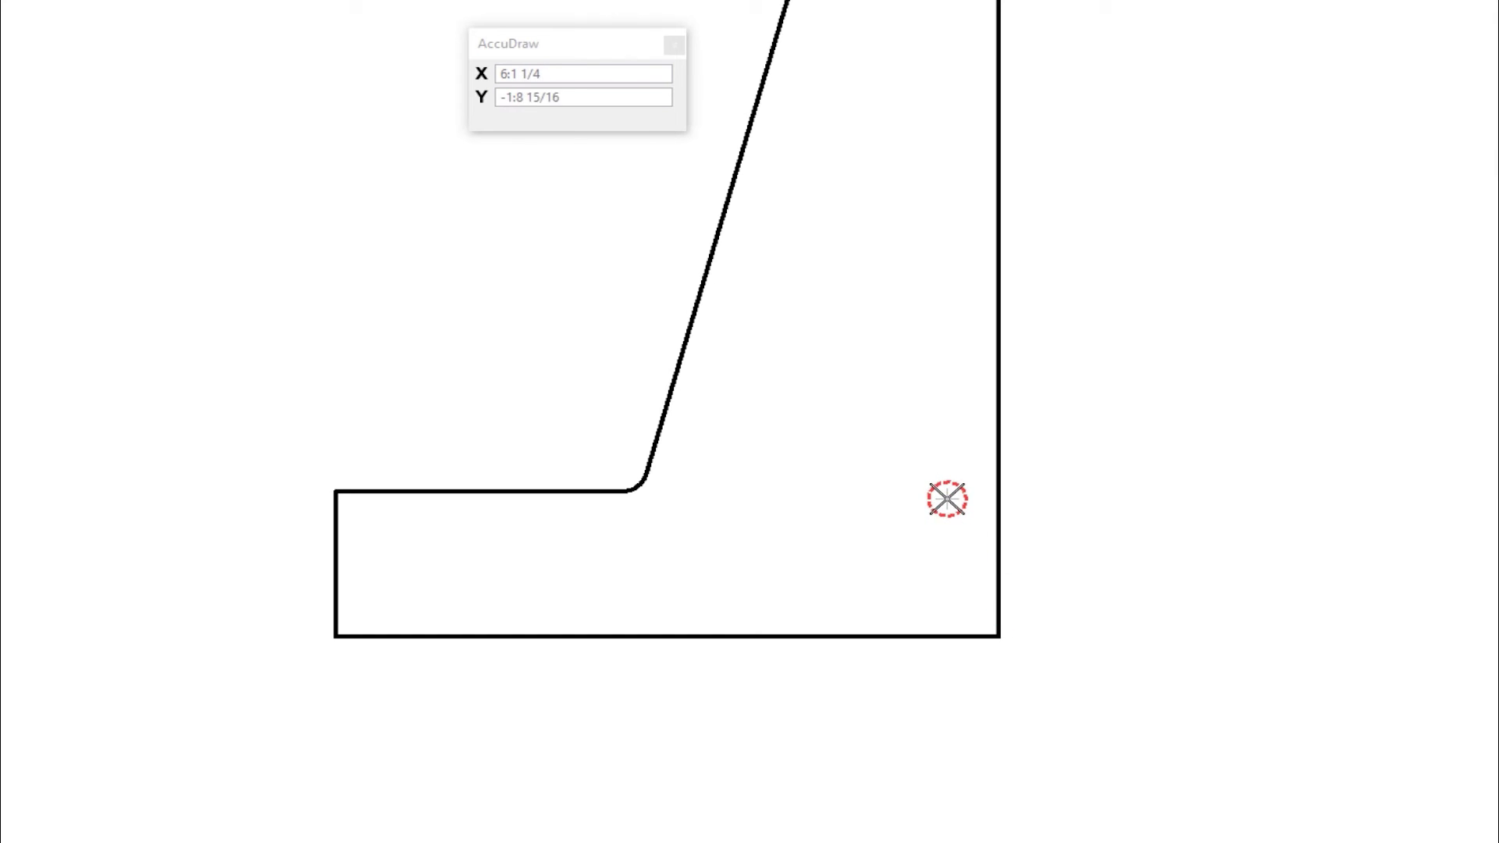
Move the AccuDraw origin to the wall's bottom-right corner and place the first circle at X -4, Y 5
{"action": "key", "text": "Return"}
{"action": "left_click", "coordinate": [999, 637]}
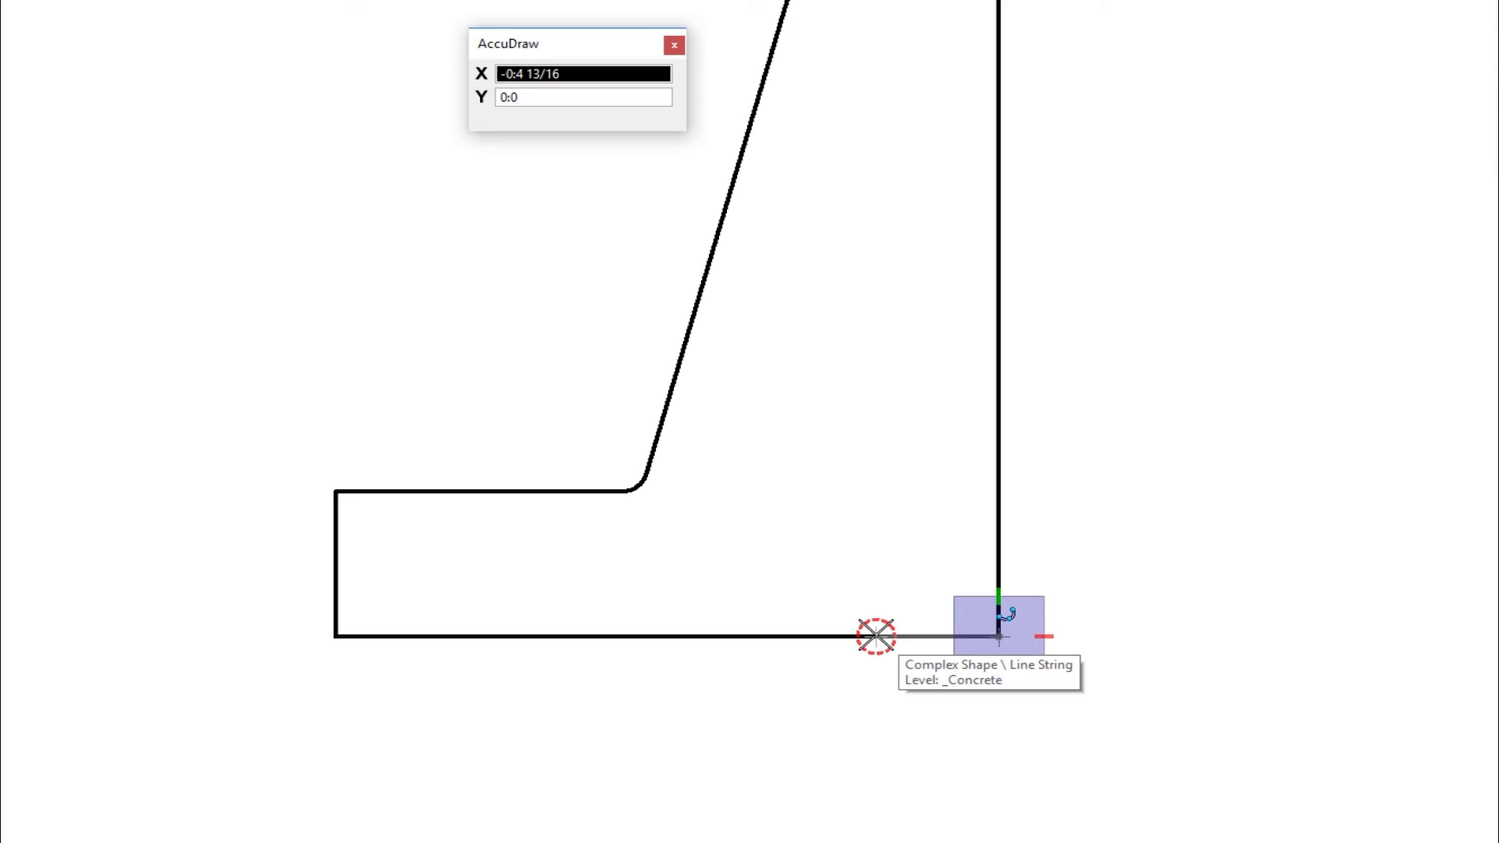
{"action": "type", "text": "4"}
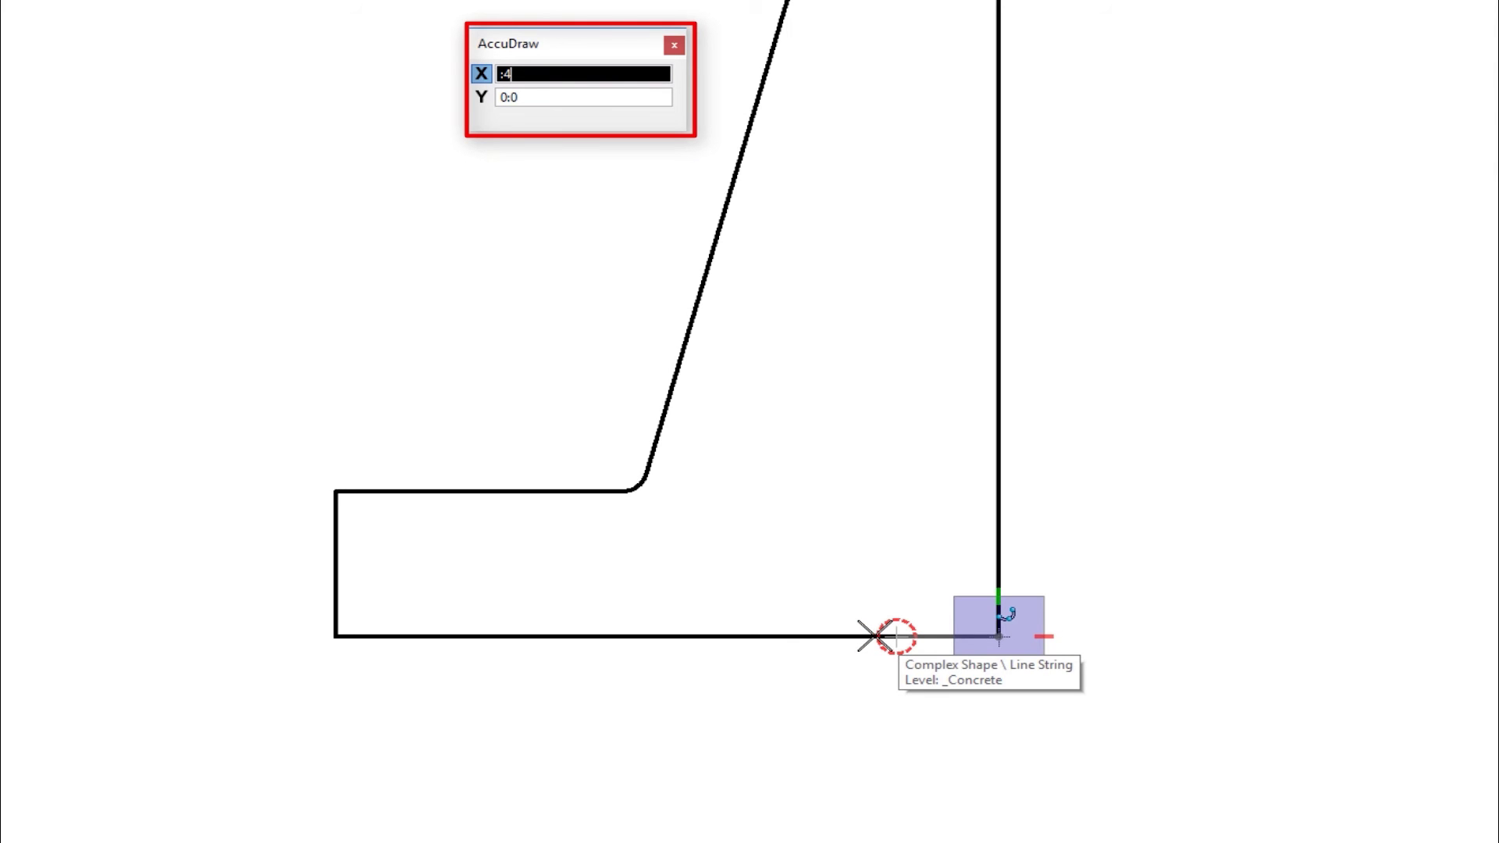
{"action": "key", "text": "Tab"}
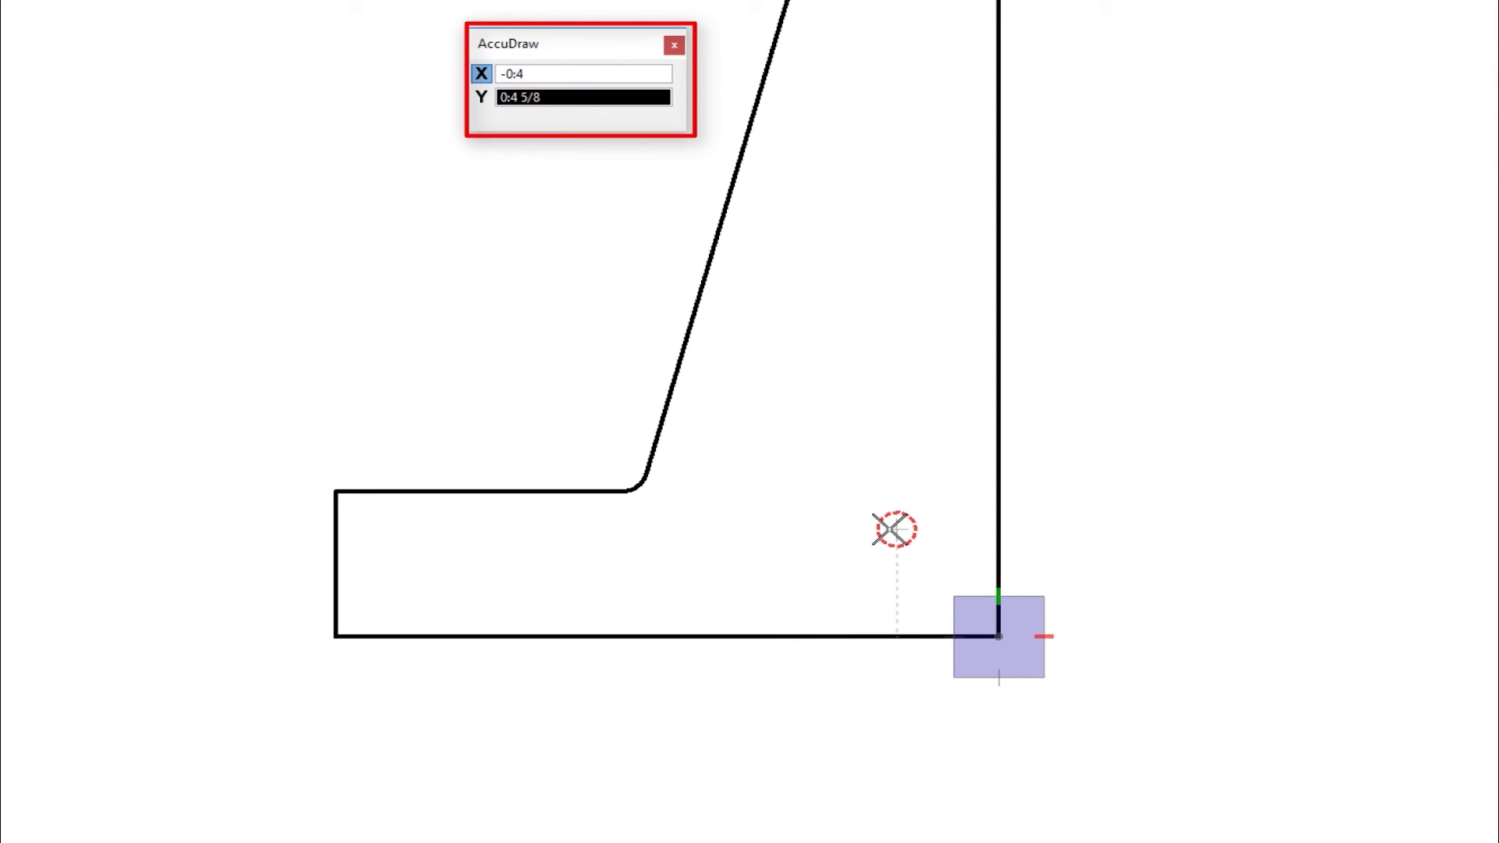
{"action": "type", "text": ":5"}
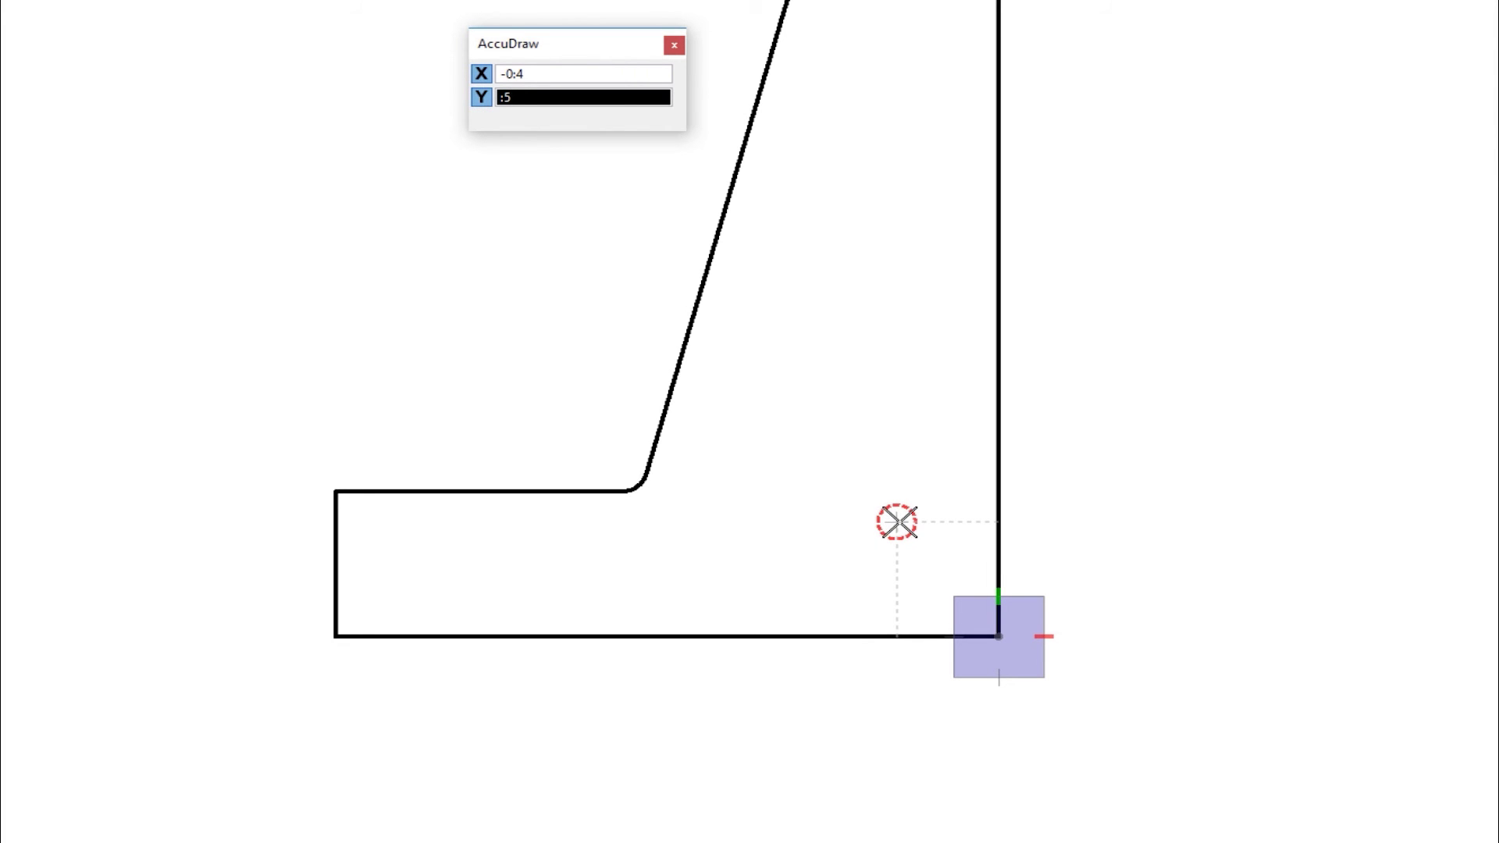
{"action": "left_click", "coordinate": [897, 521]}
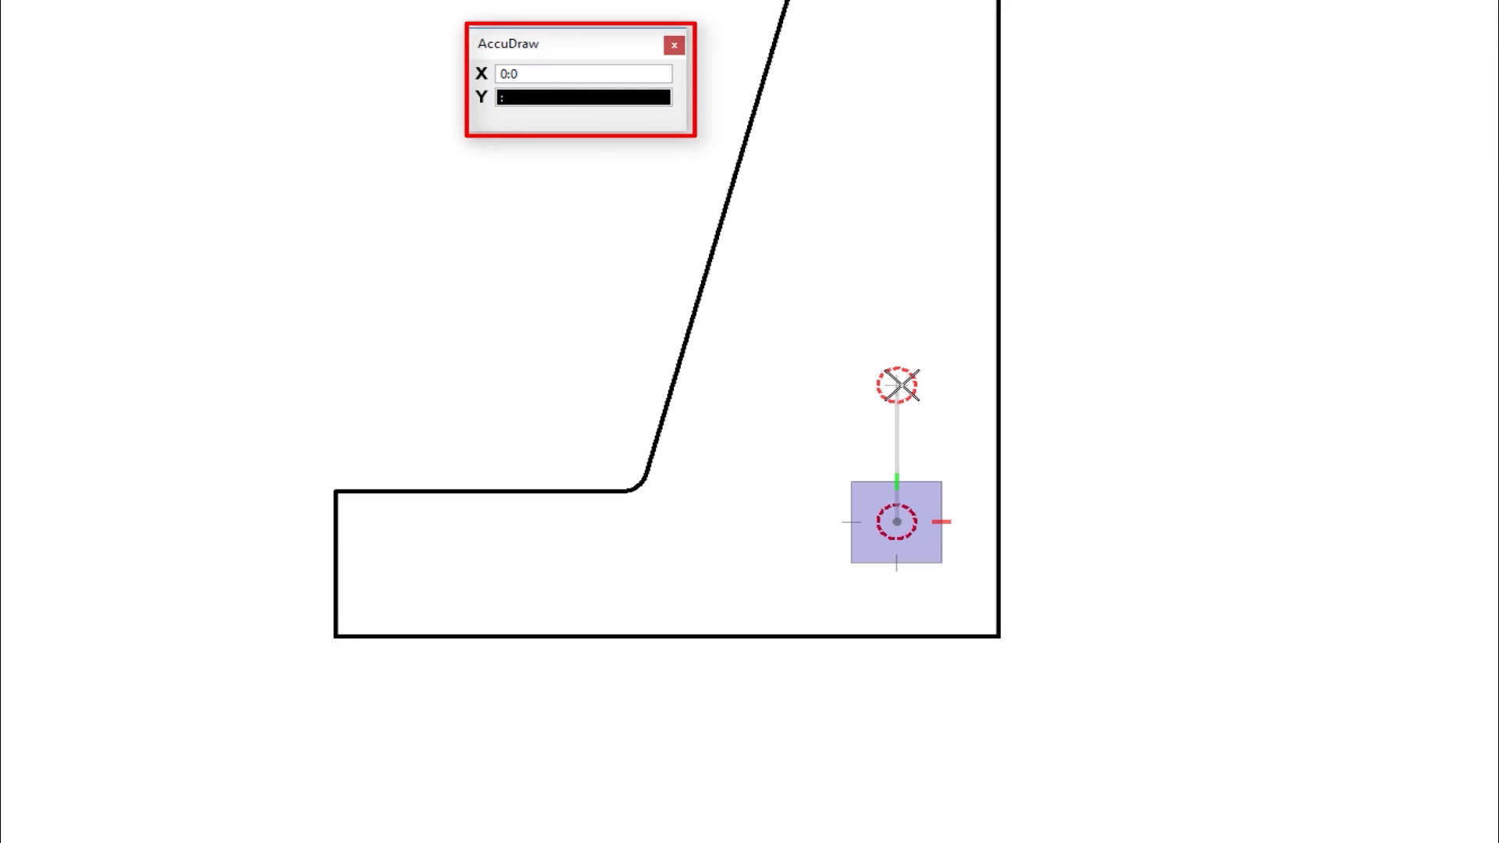
Add the second and third rebar circles above it, 6 in apart
{"action": "left_click", "coordinate": [898, 384]}
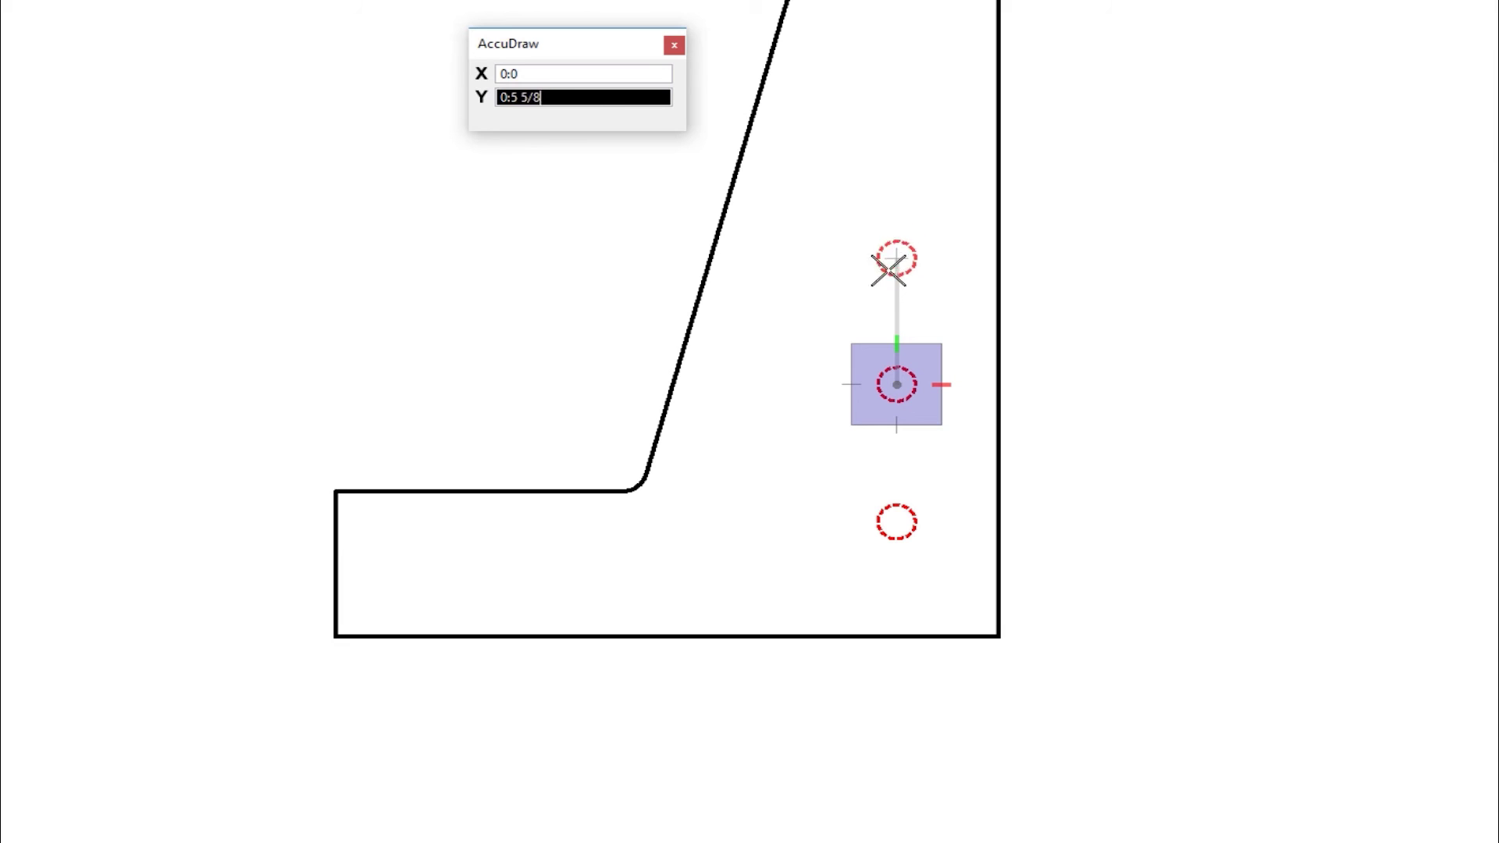
{"action": "type", "text": ":"}
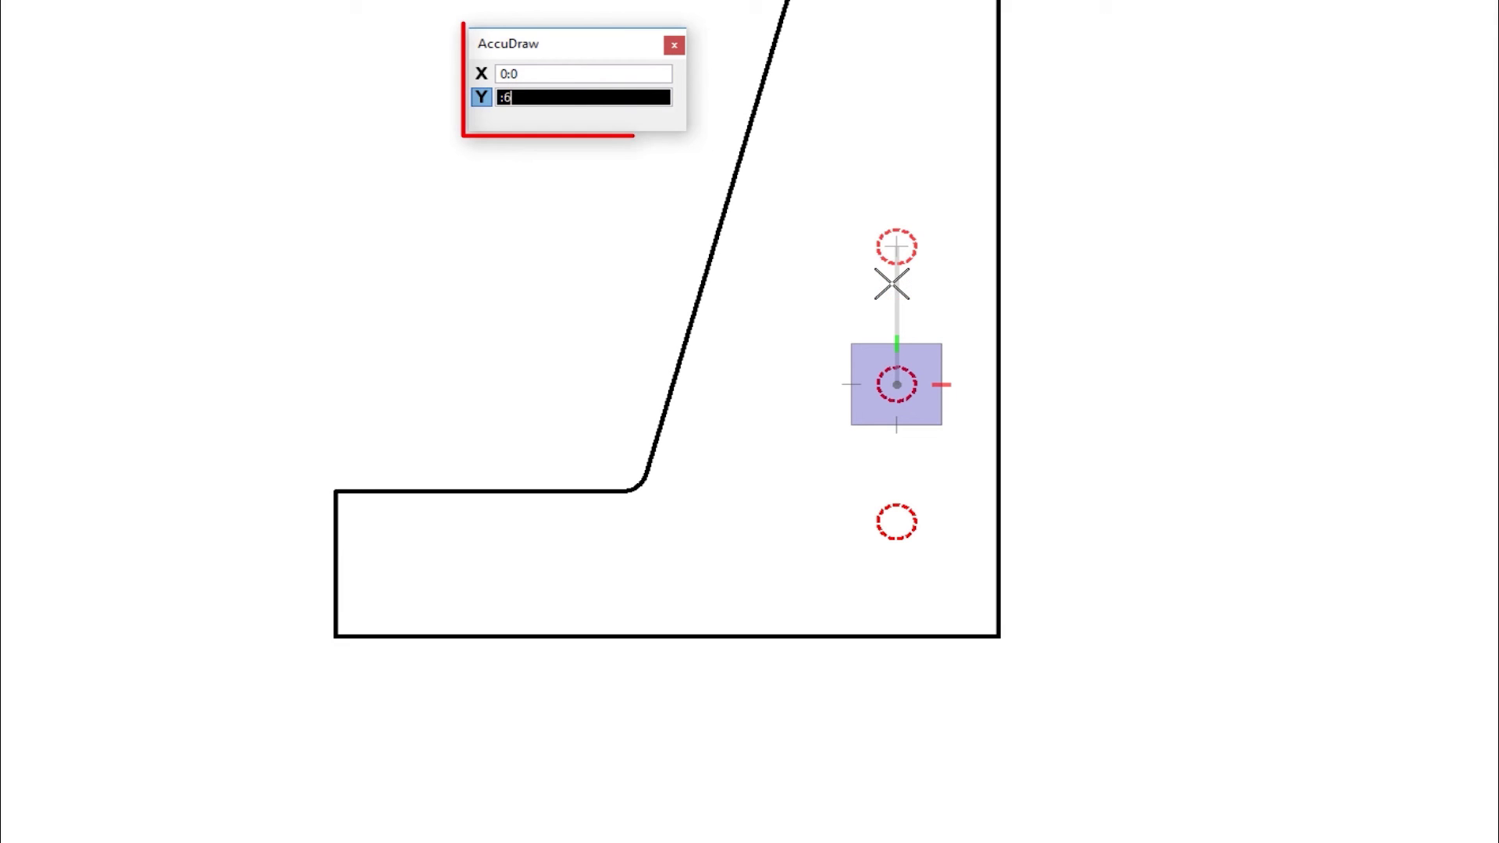
{"action": "type", "text": "6"}
{"action": "left_click", "coordinate": [897, 271]}
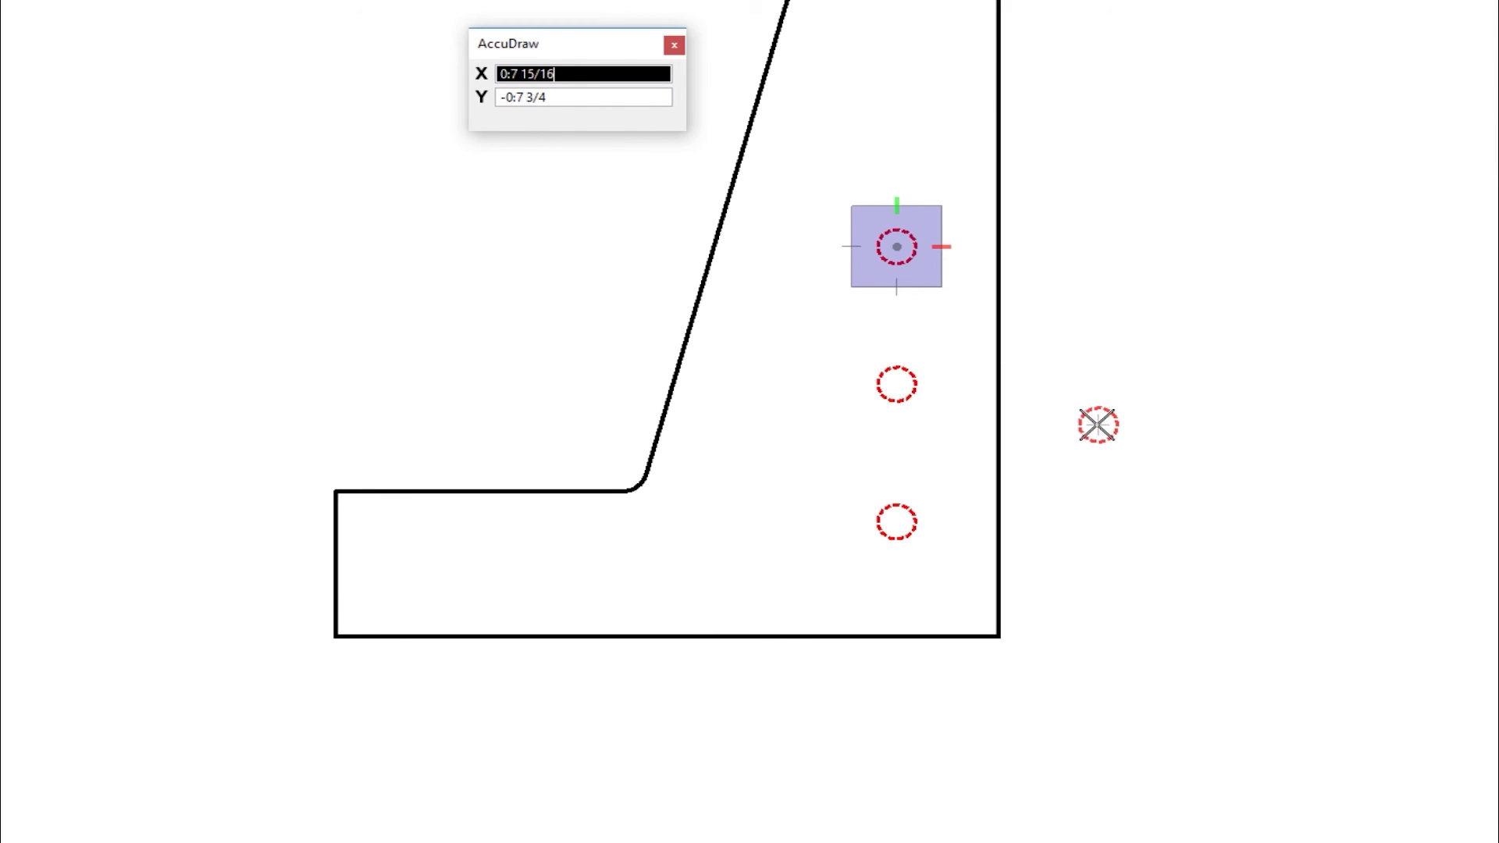
End circle placement, then zoom out and pan so the wall and its three rebar circles are in view
{"action": "key", "text": "Escape"}
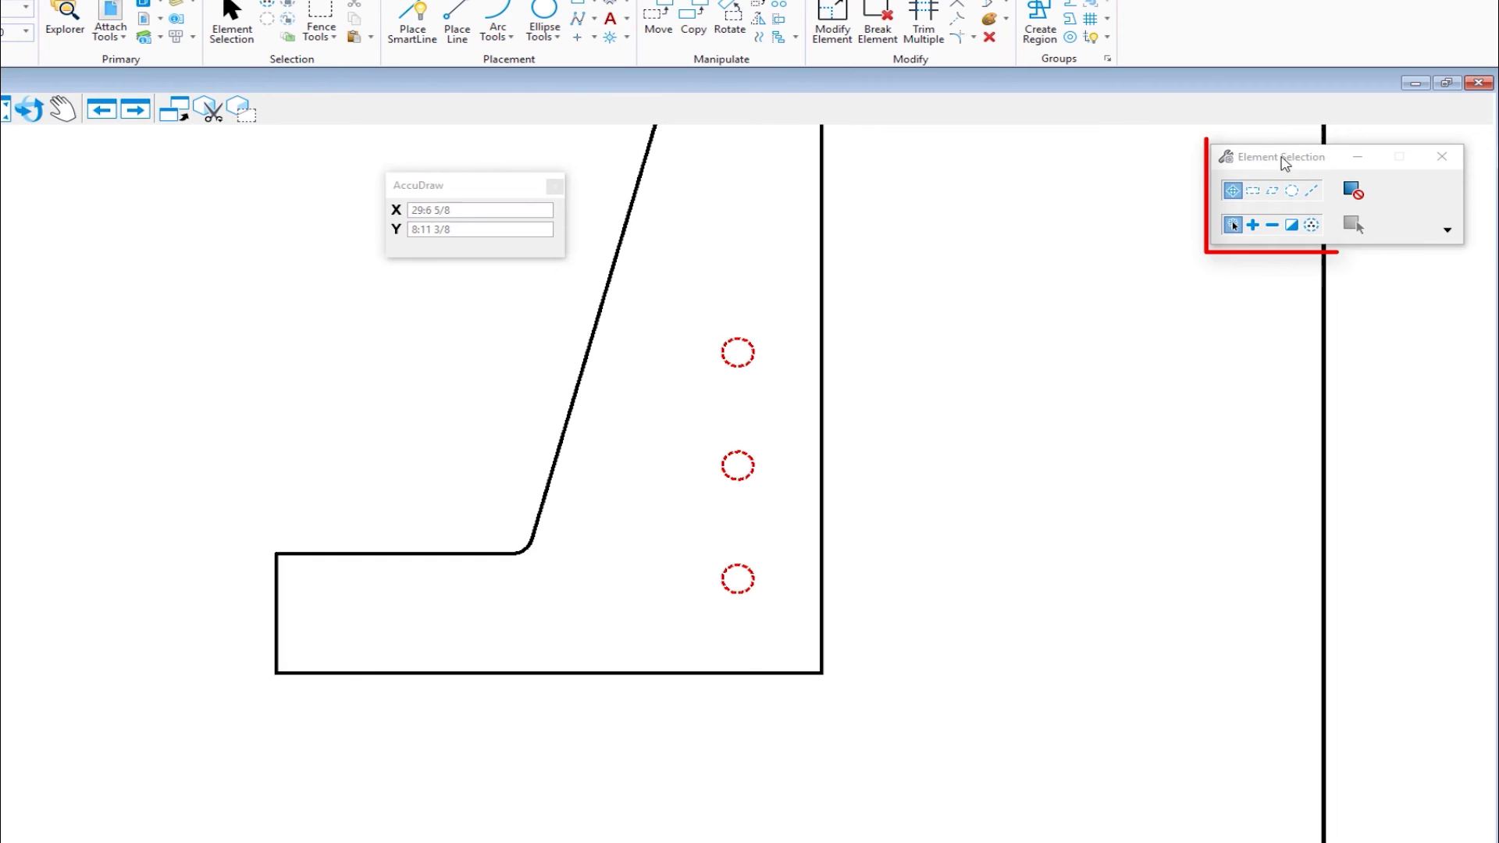
{"action": "scroll", "coordinate": [666, 513], "scroll_direction": "down", "scroll_amount": 2}
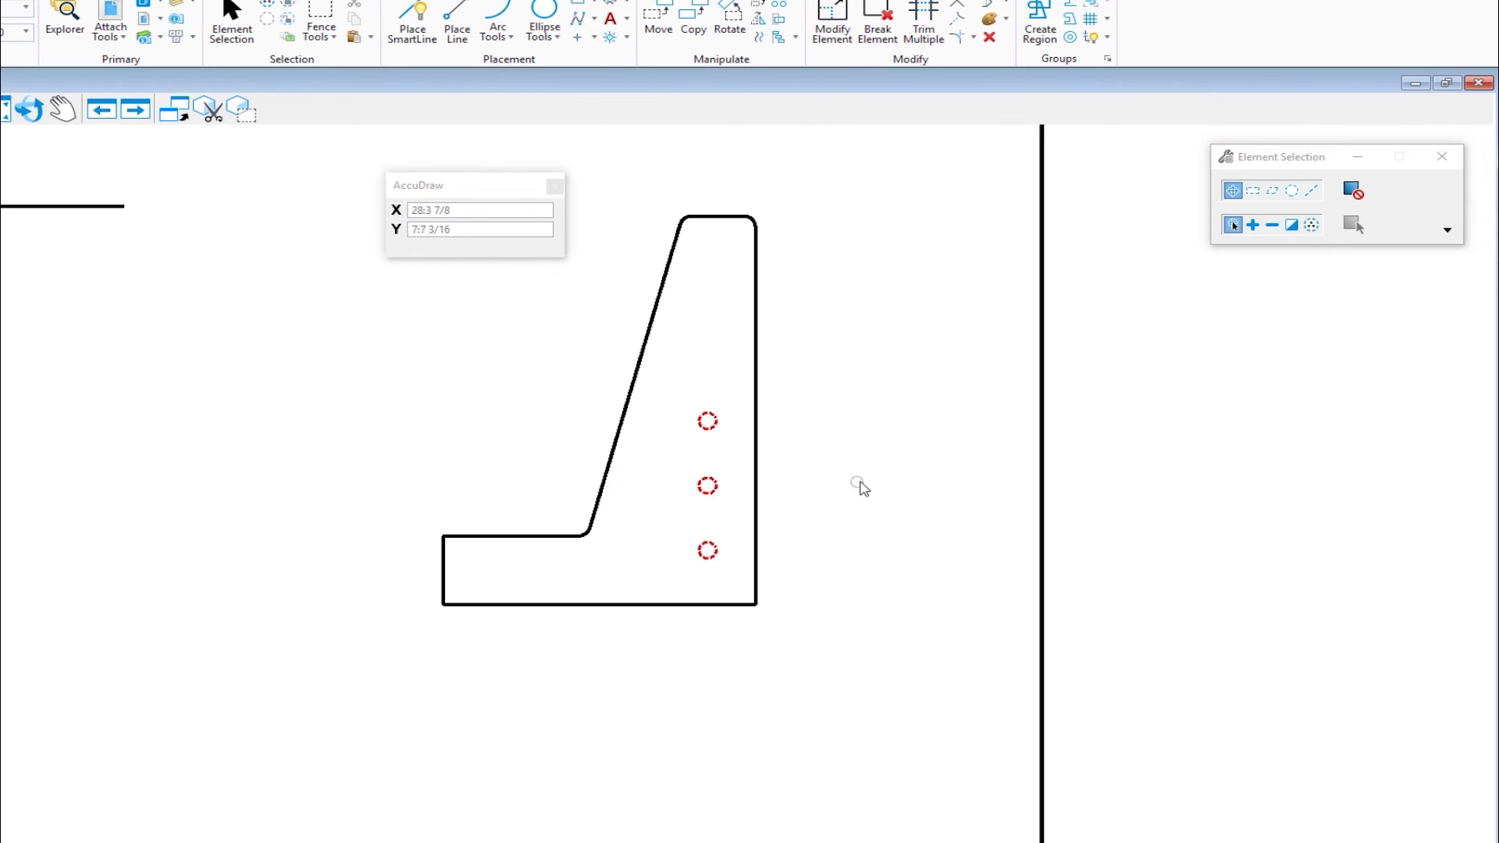
{"action": "middle_click_drag", "start_coordinate": [860, 486], "coordinate": [732, 555]}
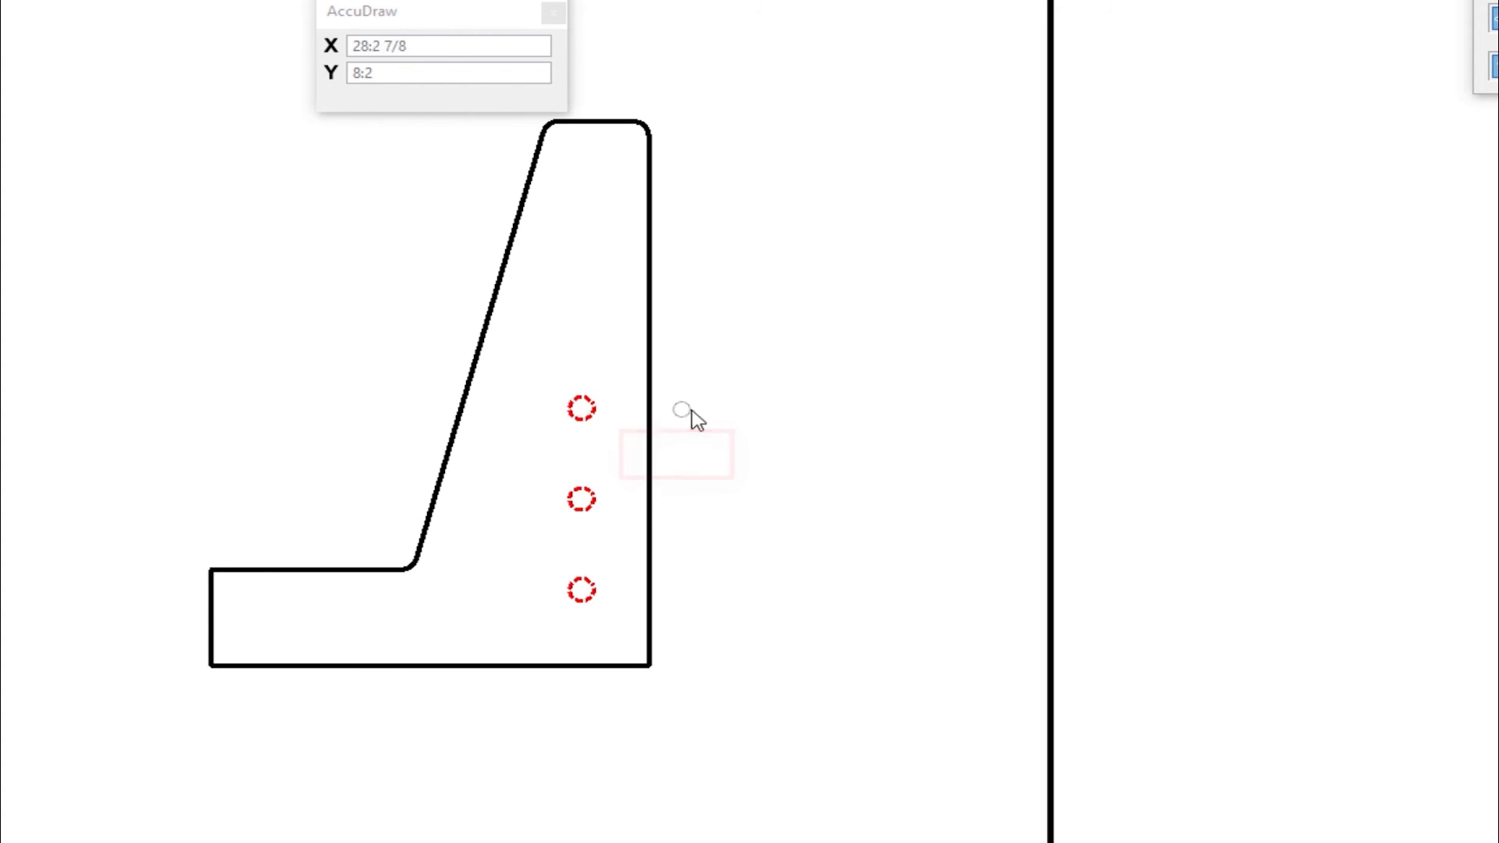
{"action": "middle_click_drag", "start_coordinate": [750, 442], "coordinate": [642, 512]}
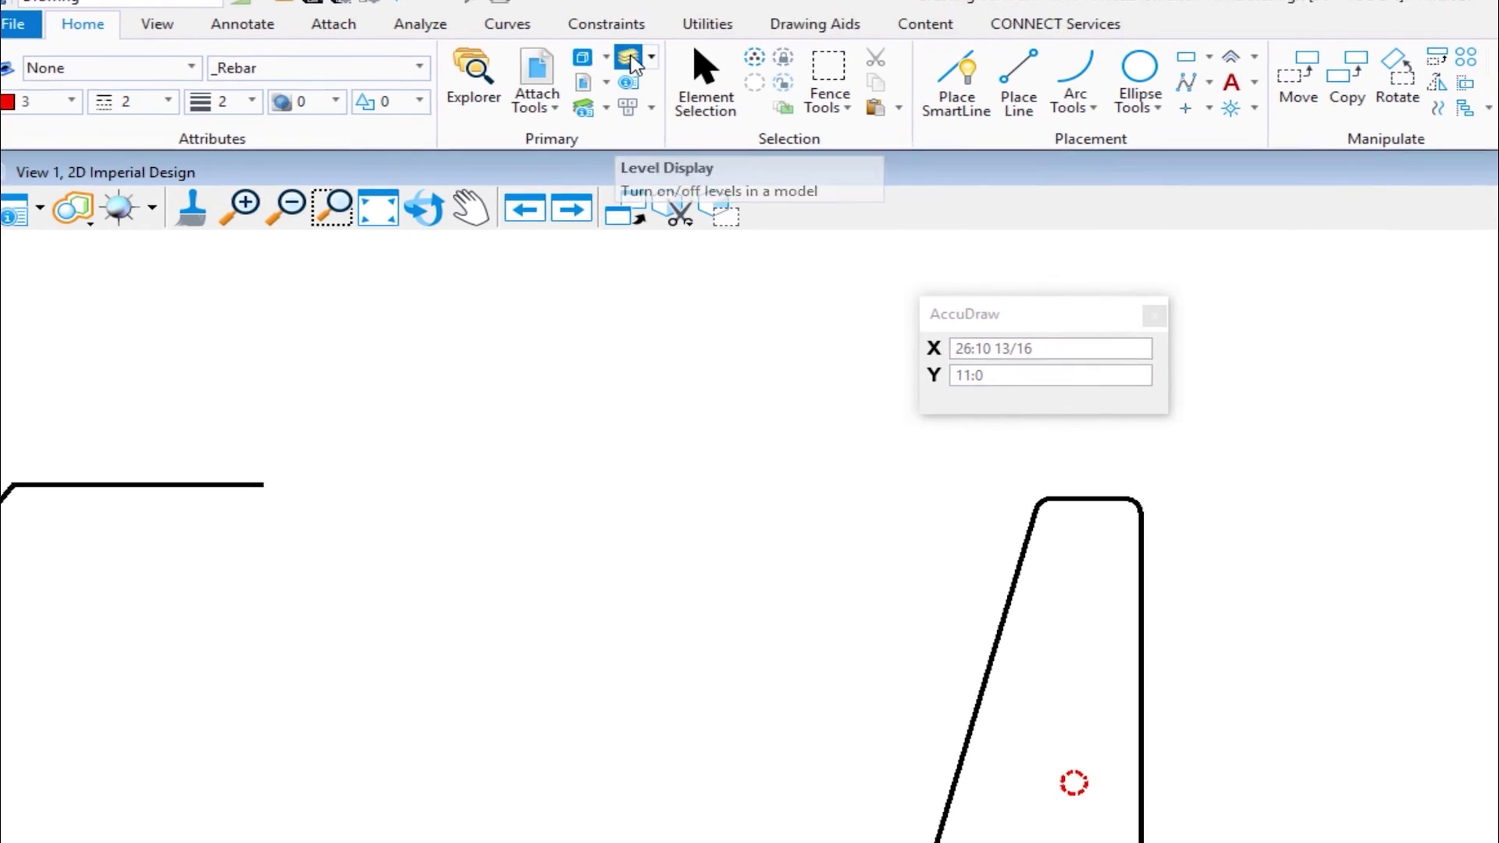
{"action": "left_click", "coordinate": [643, 72]}
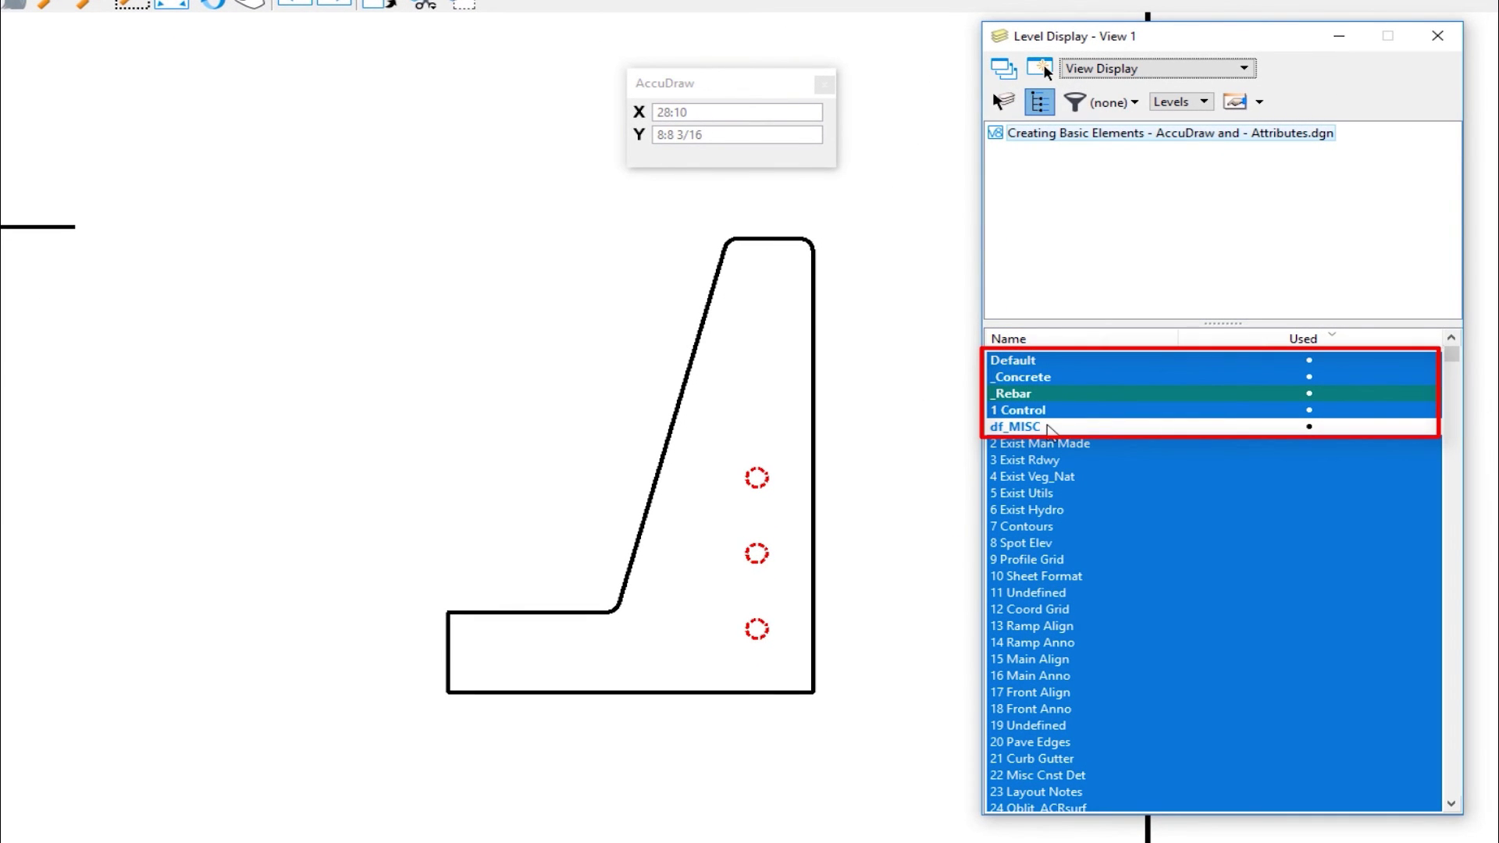
{"action": "left_click", "coordinate": [1038, 379]}
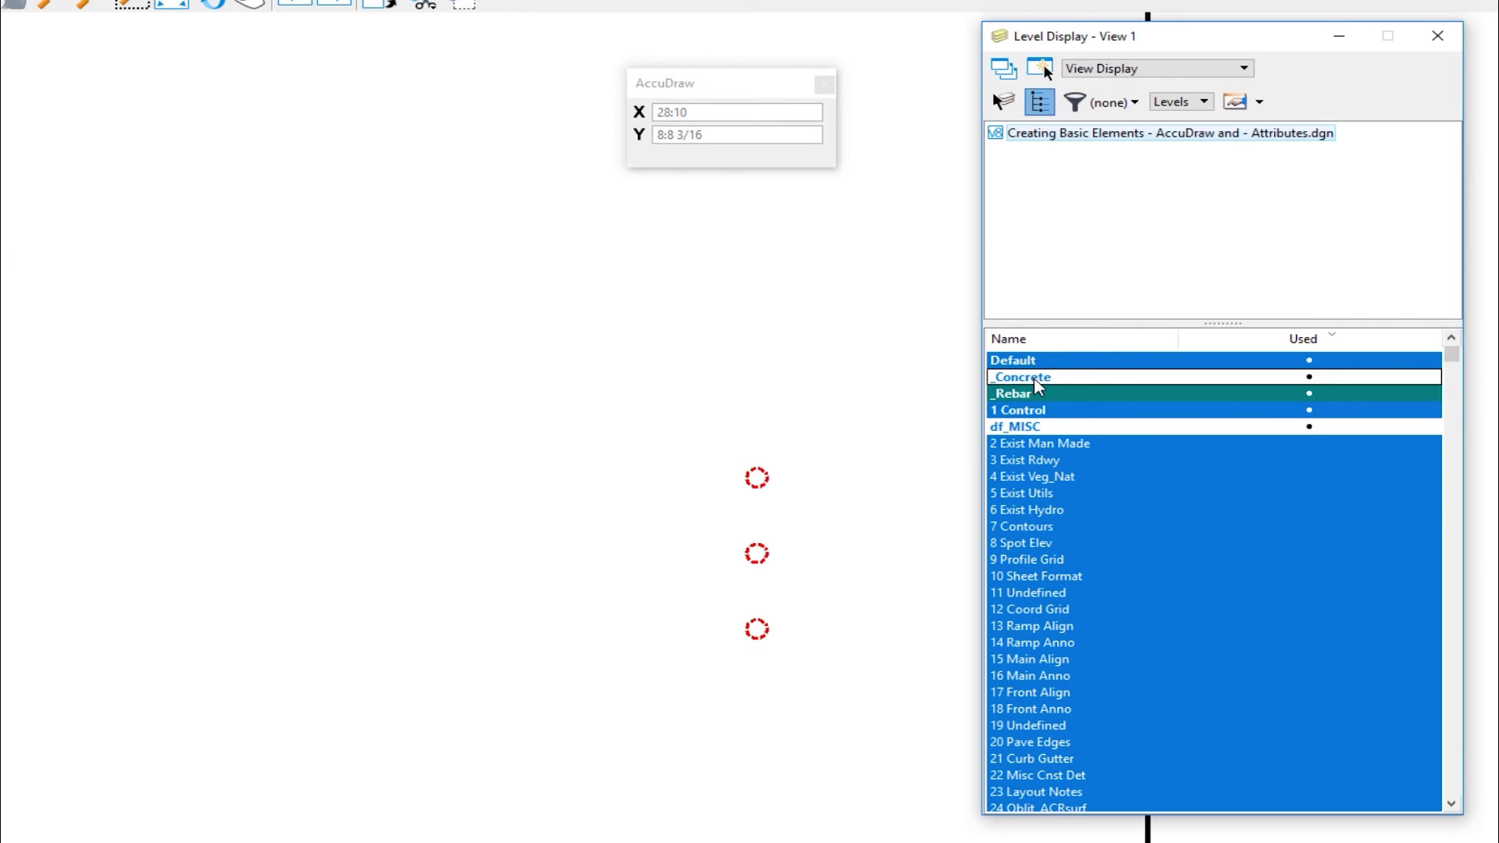
{"action": "left_click", "coordinate": [1033, 379]}
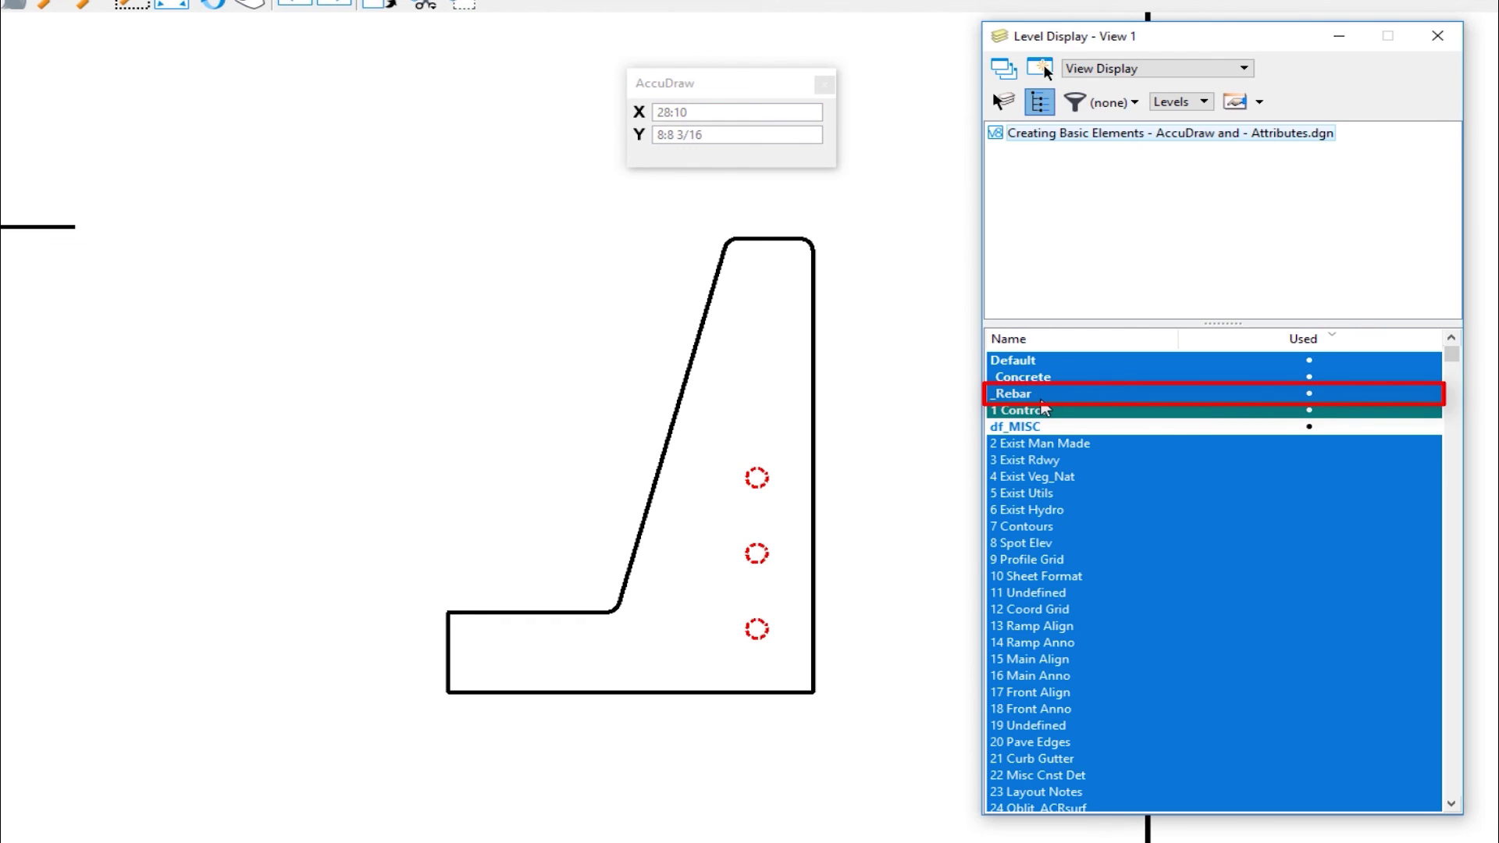
{"action": "left_click", "coordinate": [1025, 399]}
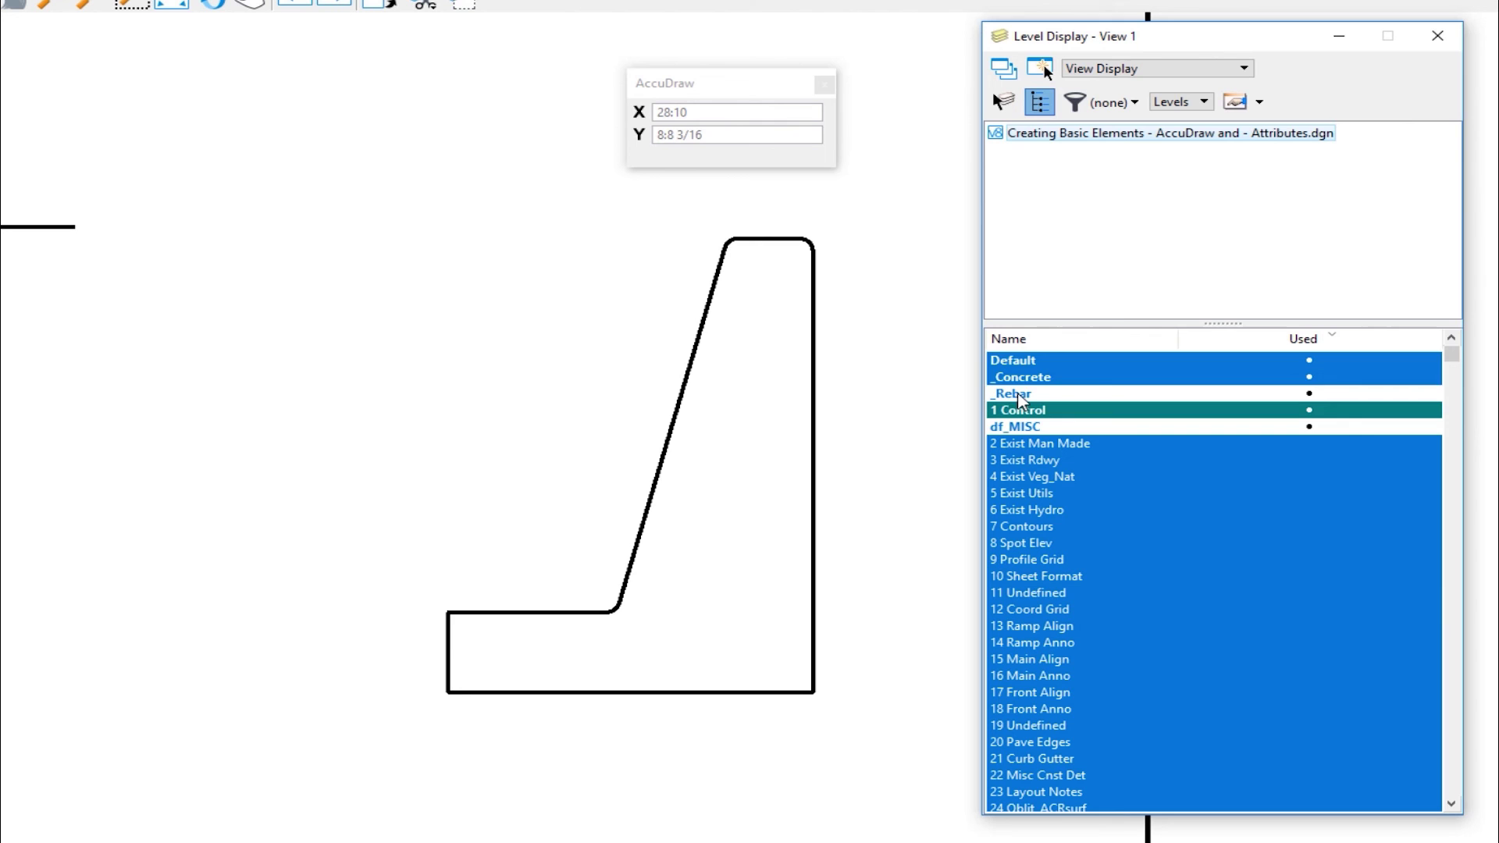
{"action": "left_click", "coordinate": [1022, 395]}
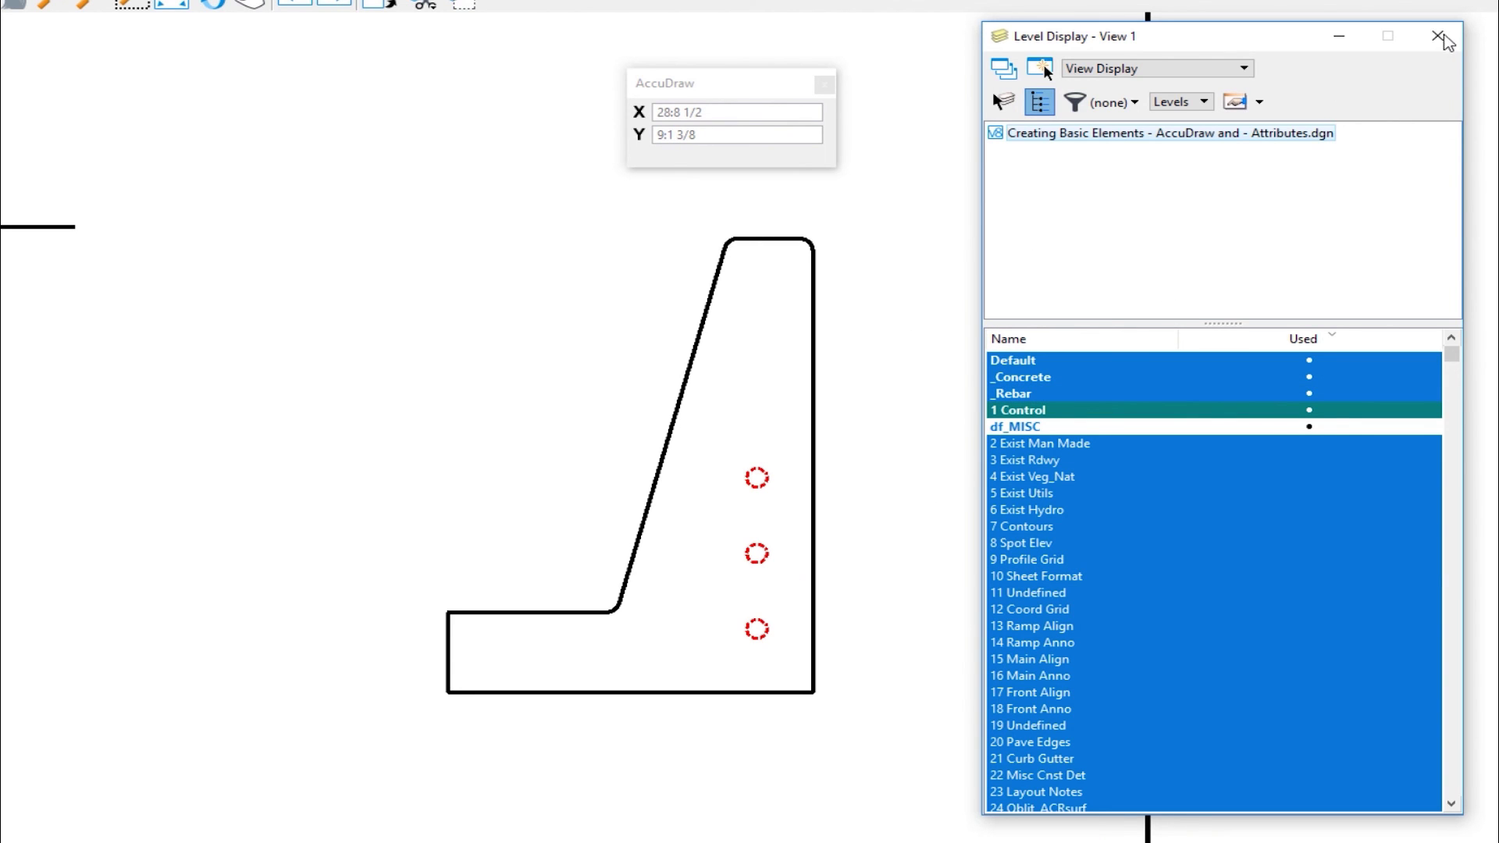
{"action": "left_click", "coordinate": [1397, 60]}
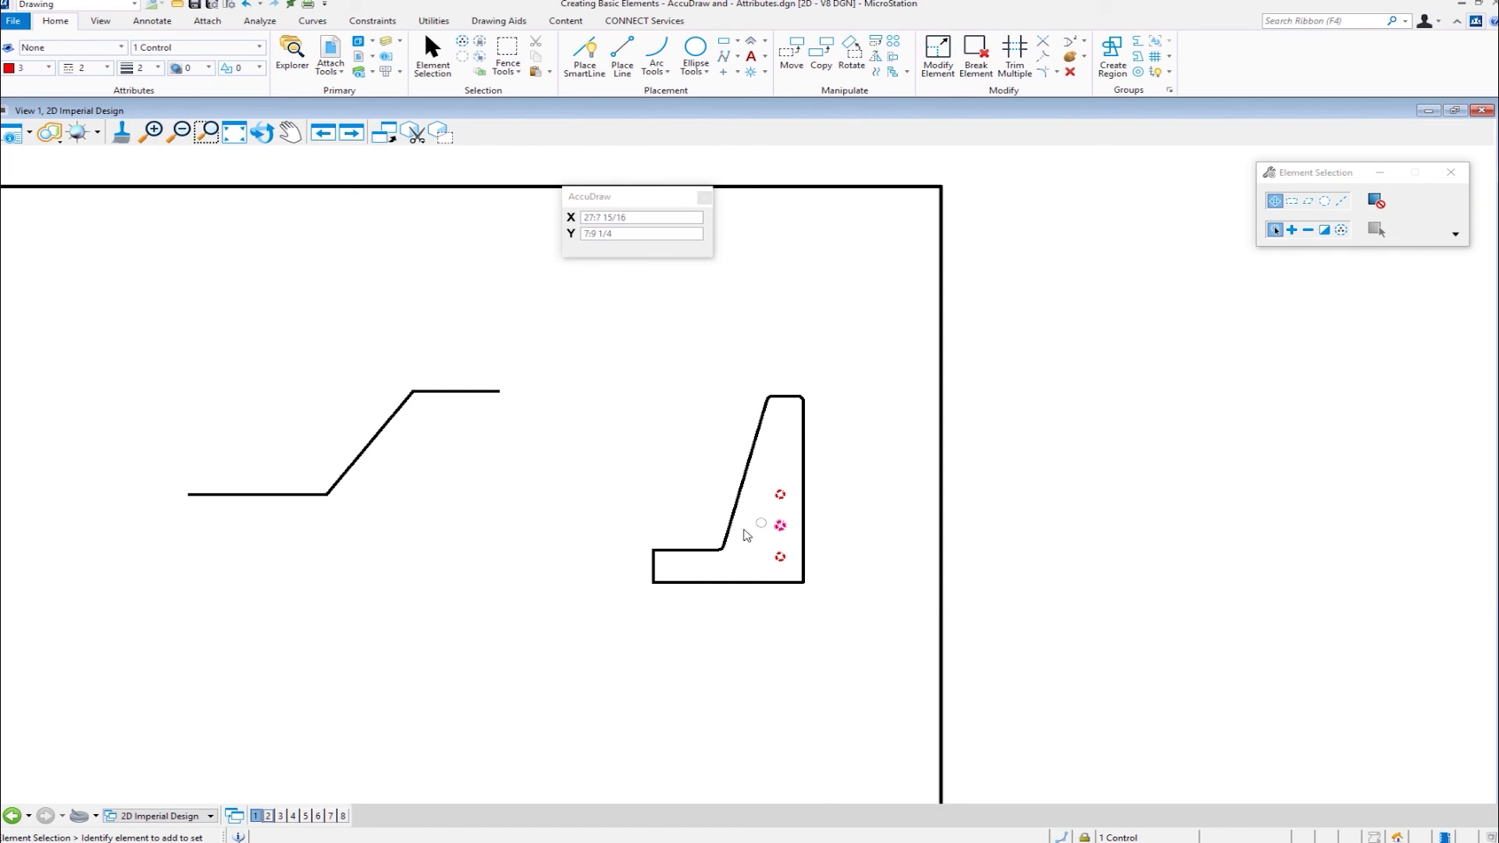
Start a new SmartLine on the _Rebar level from the footing's top-left corner
{"action": "scroll", "coordinate": [758, 527], "scroll_direction": "up", "scroll_amount": 2}
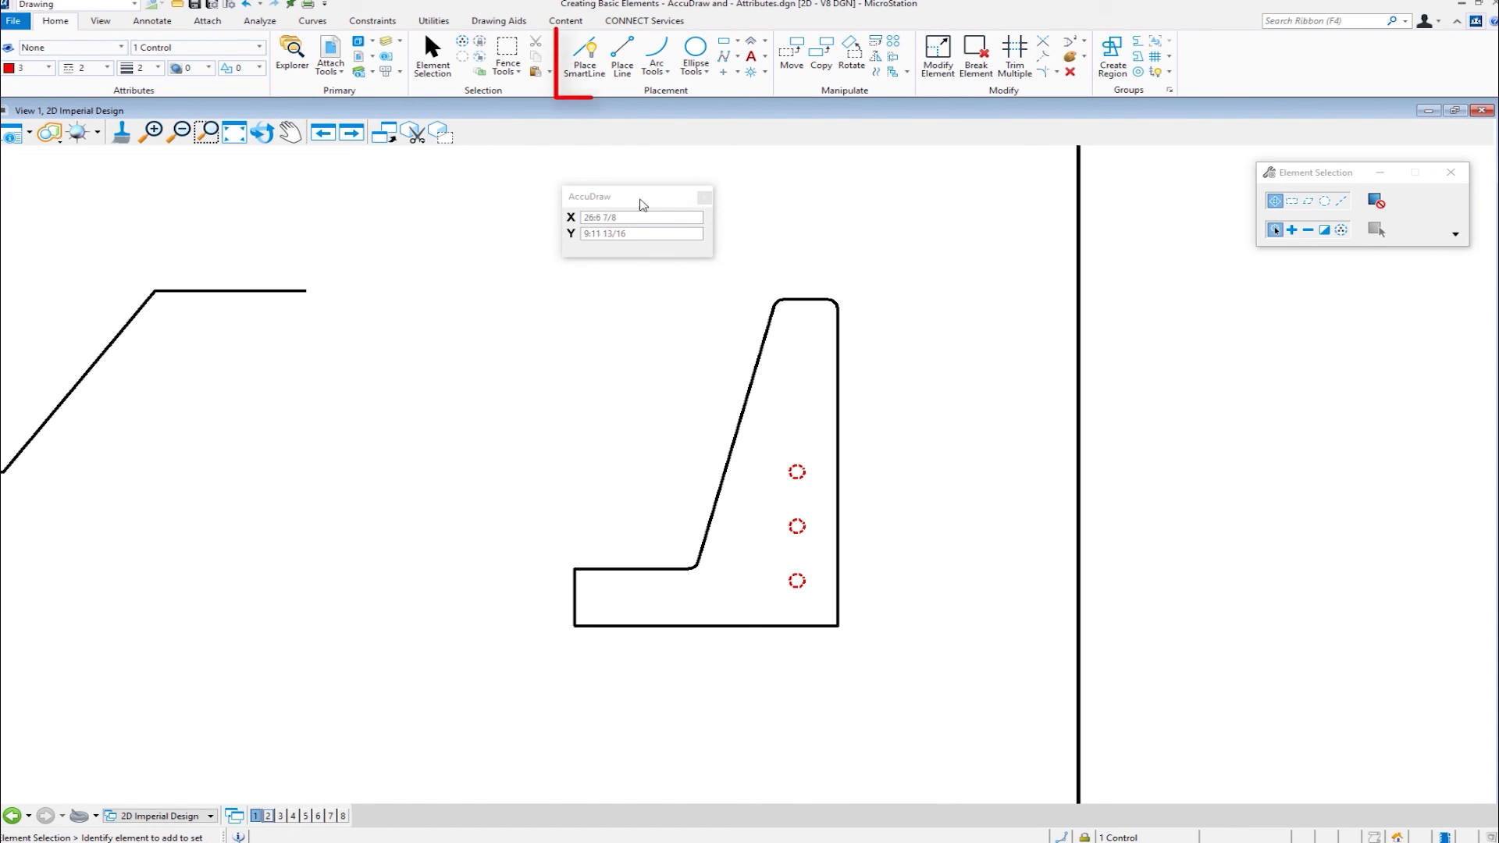
{"action": "left_click", "coordinate": [586, 70]}
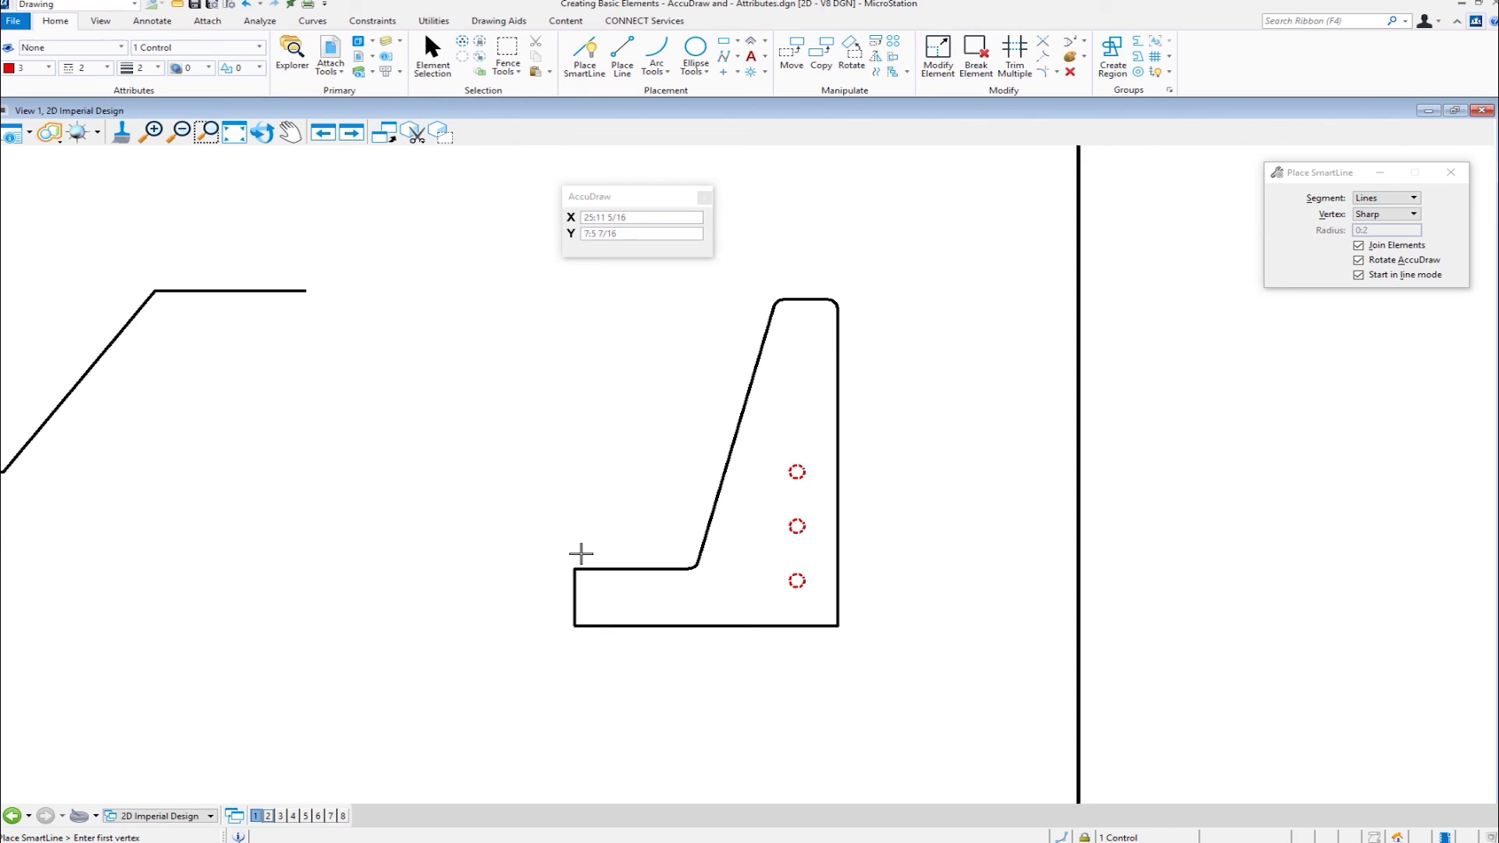
{"action": "left_click", "coordinate": [575, 568]}
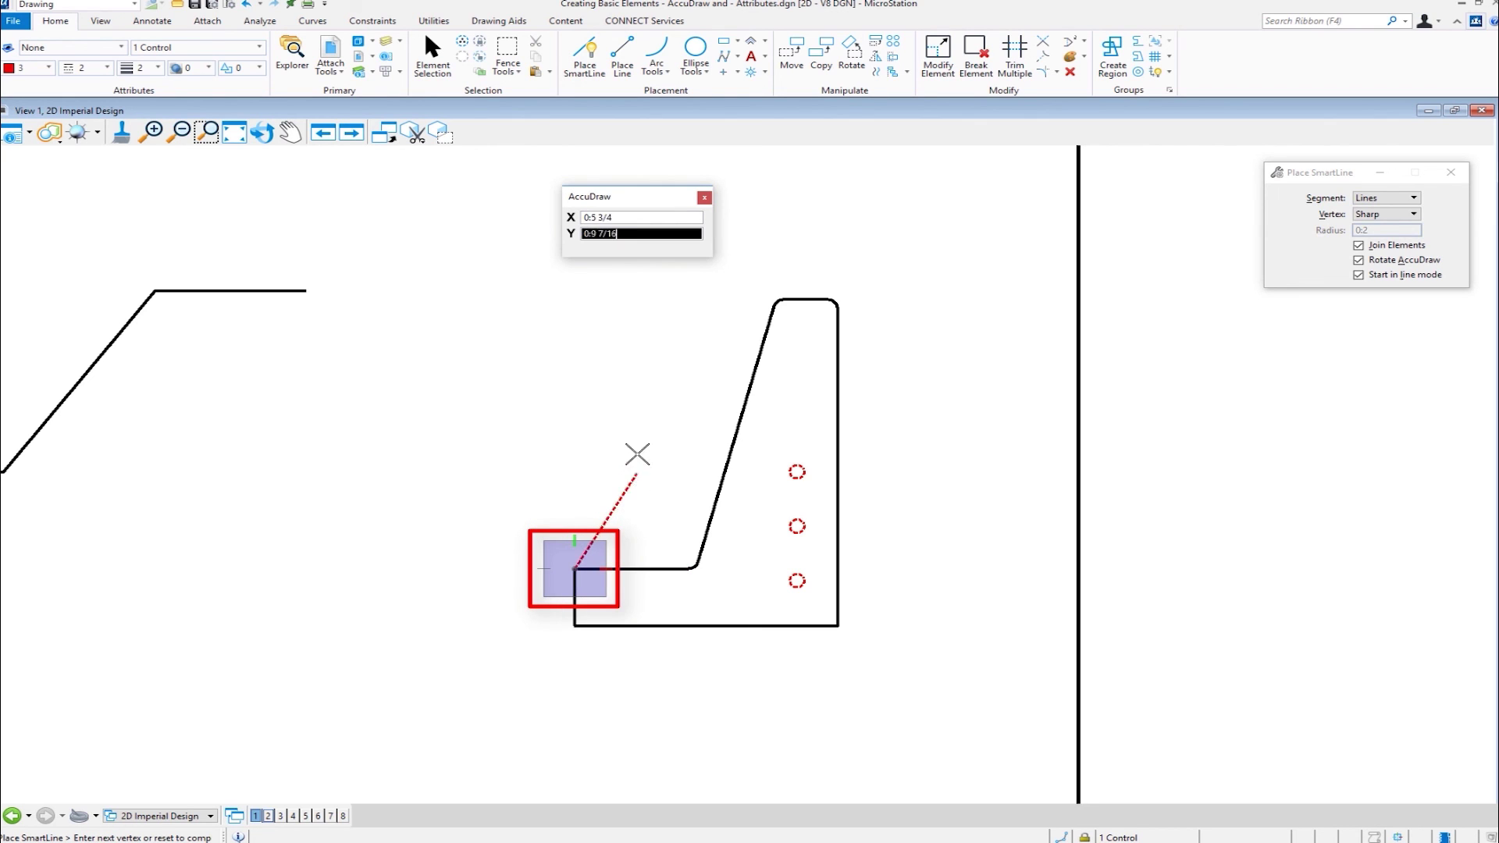